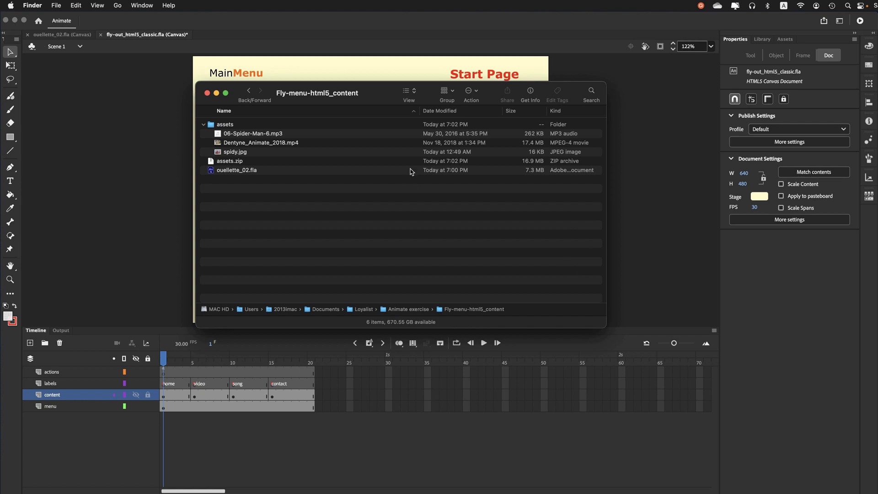
Examine the MP3, MP4 and JPEG files in the assets folder and the ouellette_02.fla file in Fly-menu-html5_content.
left_click_drag(377, 96, 391, 101)
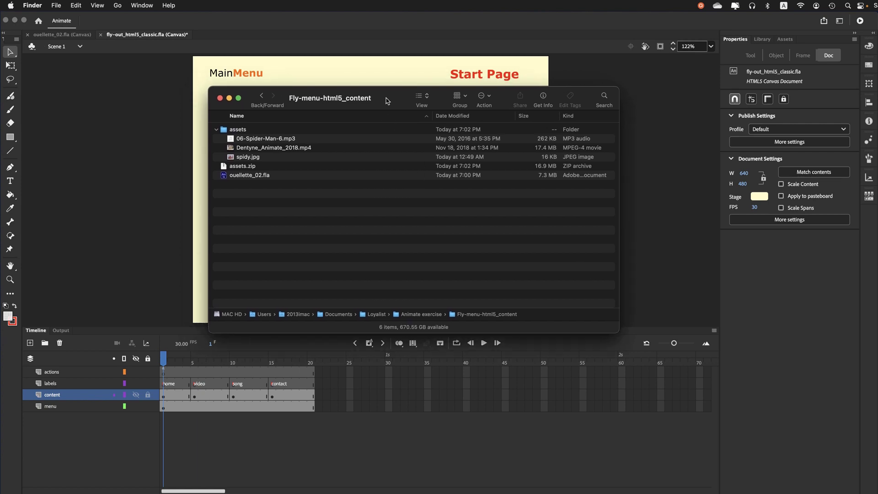
left_click(217, 130)
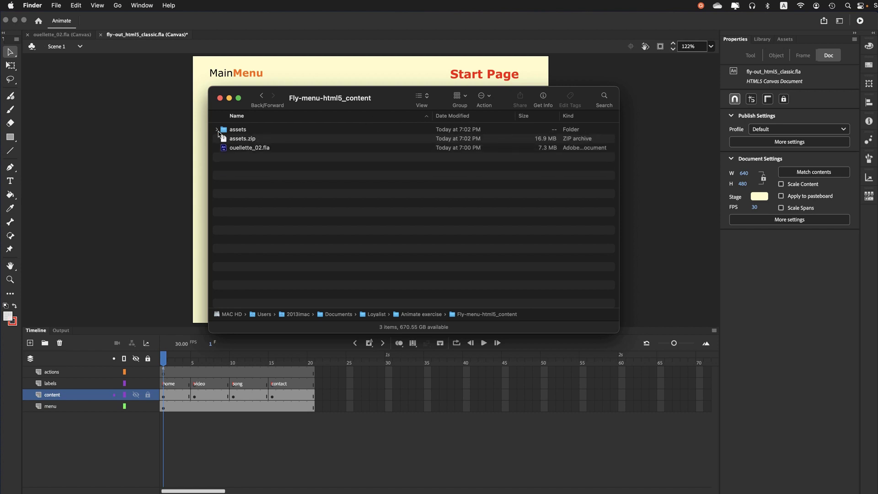
left_click(217, 130)
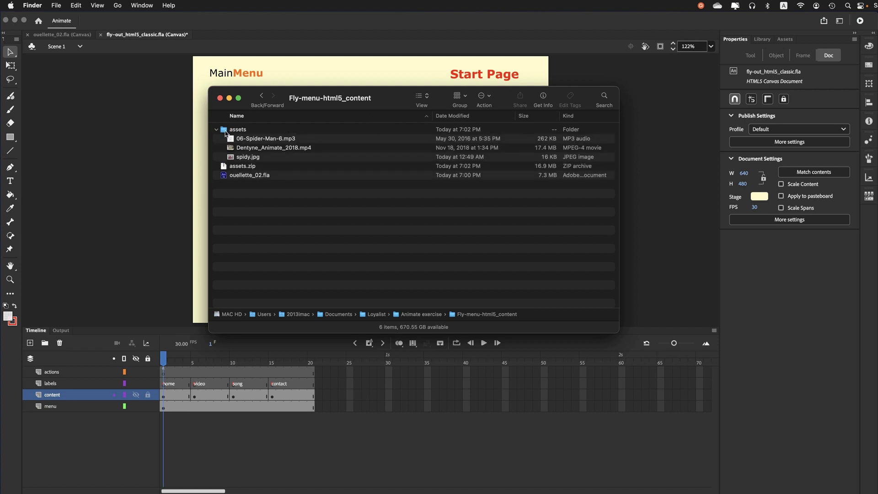
left_click(267, 140)
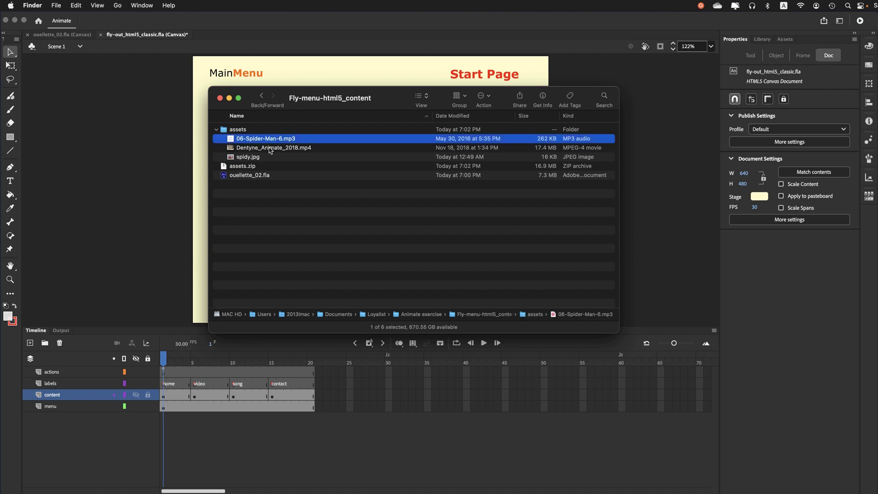
left_click(270, 148)
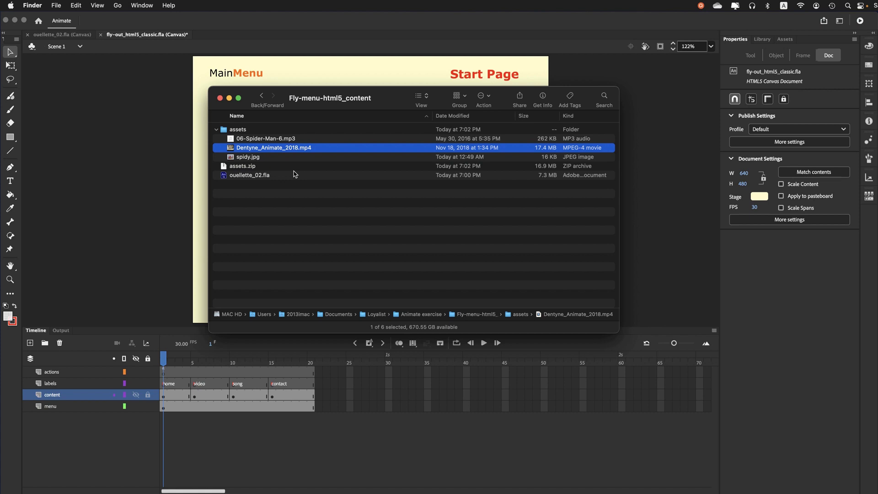
left_click(247, 157)
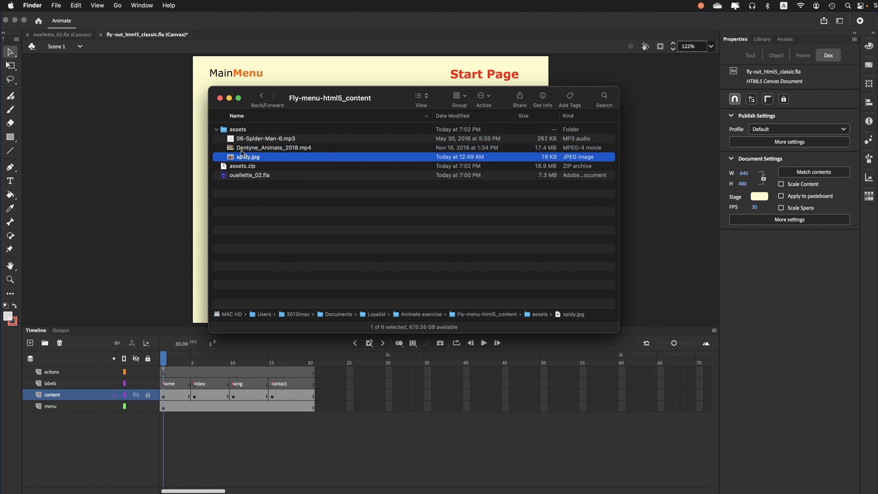
left_click(225, 178)
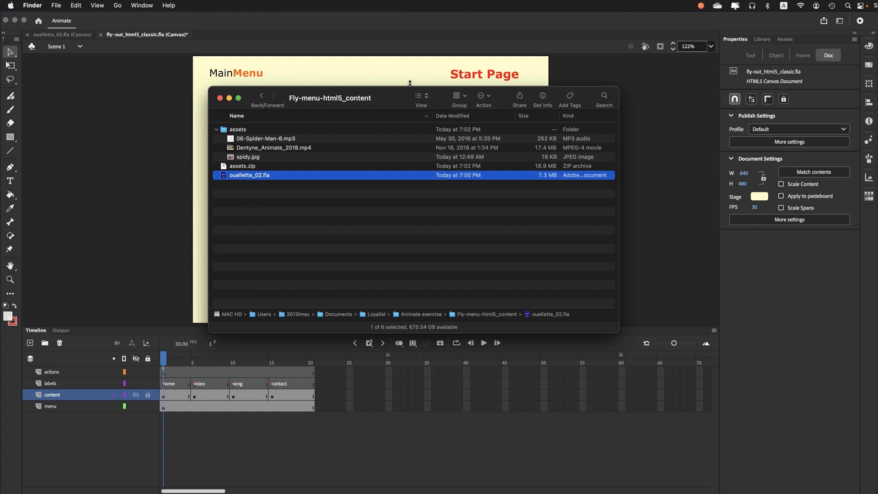
left_click_drag(393, 97, 399, 87)
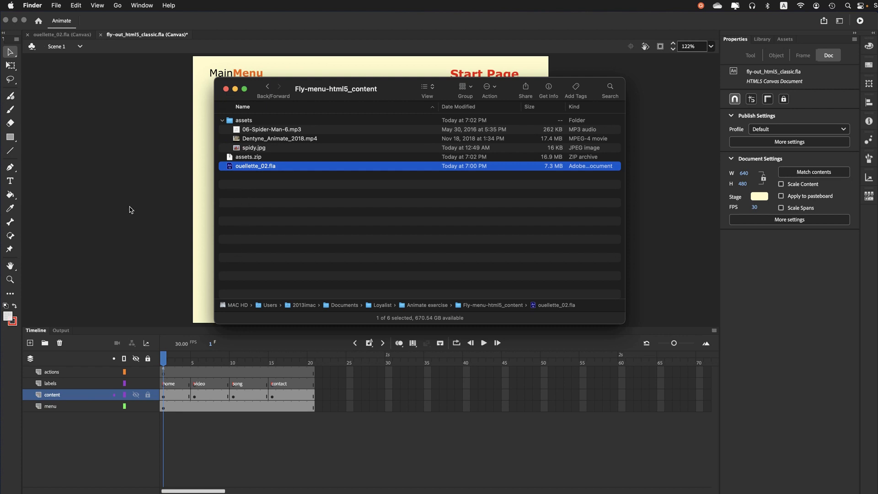
Switch to Animate, test fly-out_html5_classic.fla in the browser, and visit its song and contact pages through the fly-out menu.
key("super+Tab")
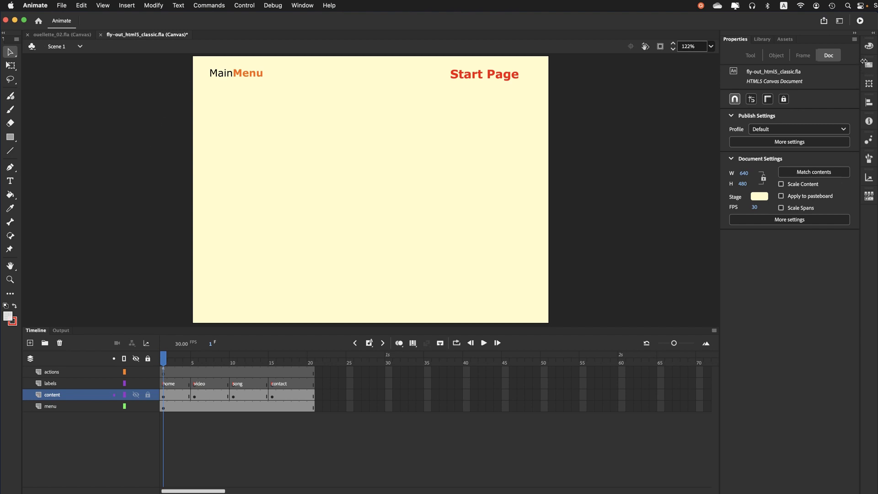
left_click(860, 21)
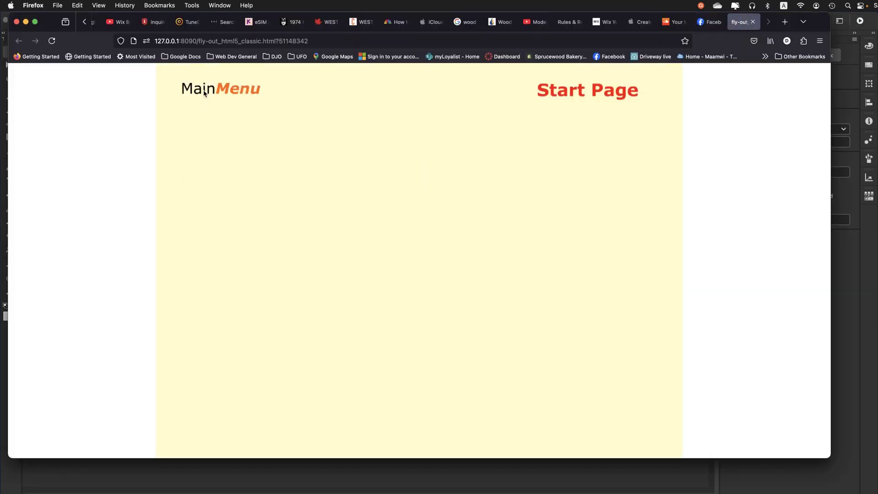
mouse_move(206, 93)
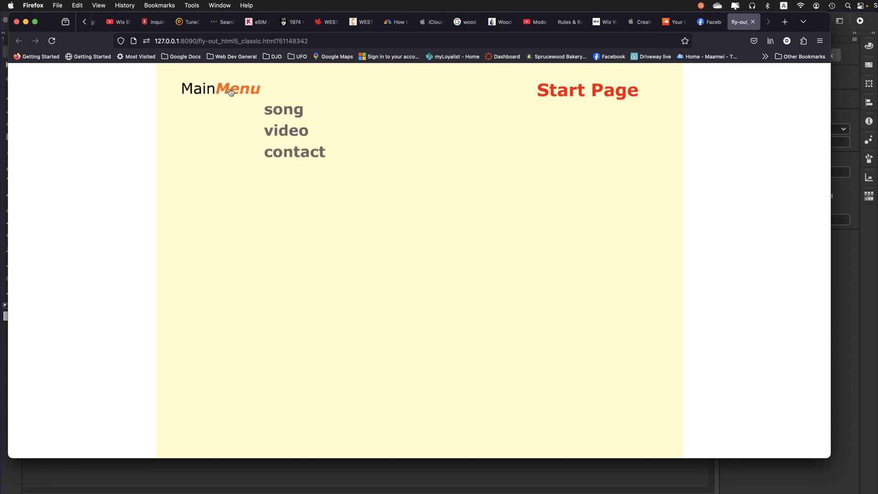
left_click(283, 113)
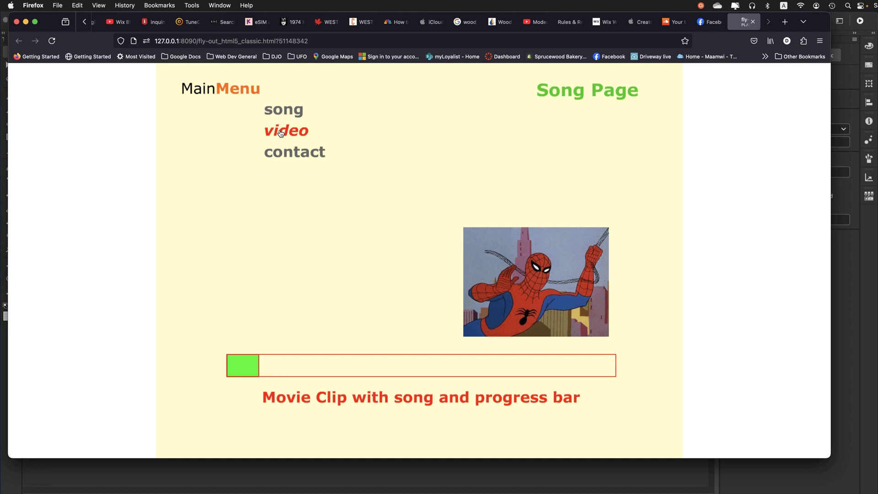
left_click(281, 154)
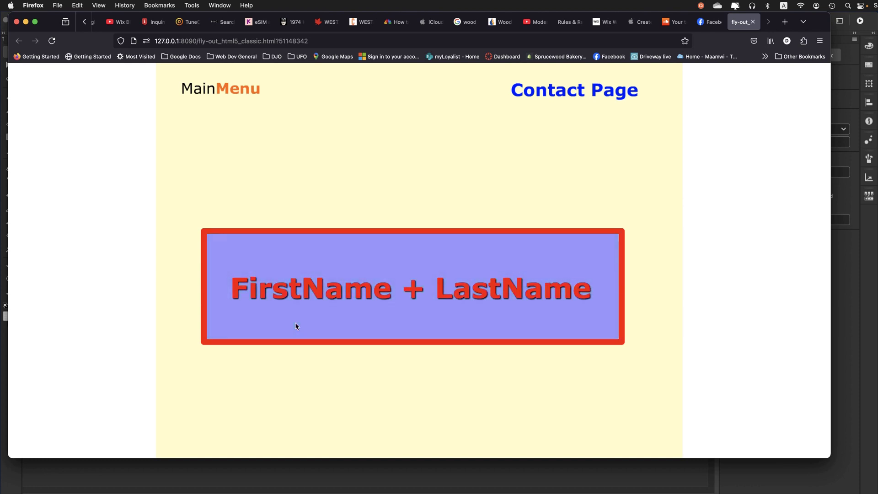
Test the fly-out menu links by visiting the video, song, video and contact pages in turn.
mouse_move(263, 92)
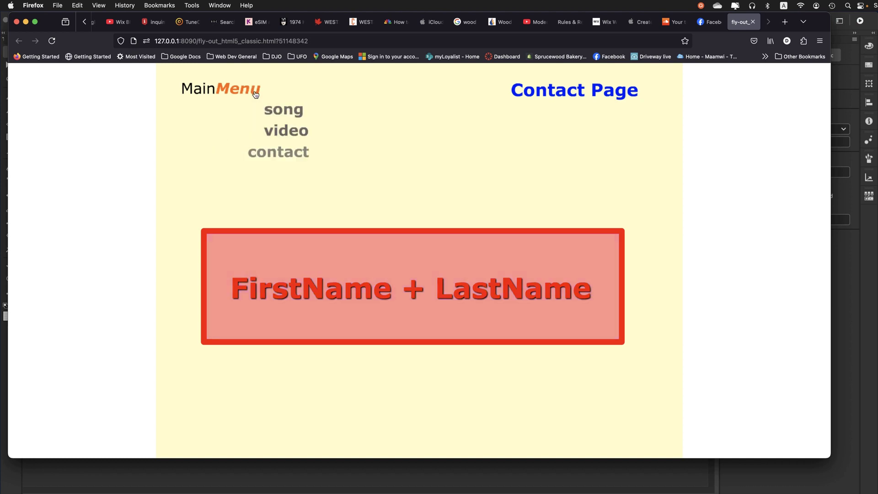
left_click(286, 130)
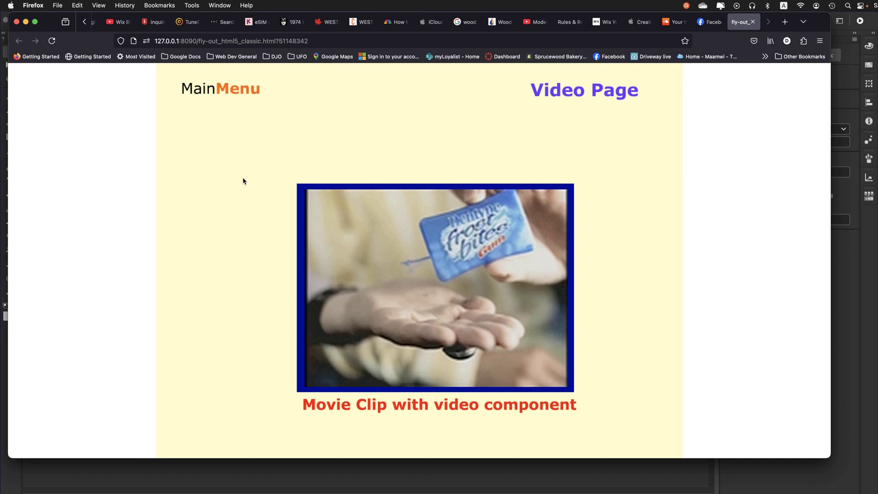
mouse_move(224, 93)
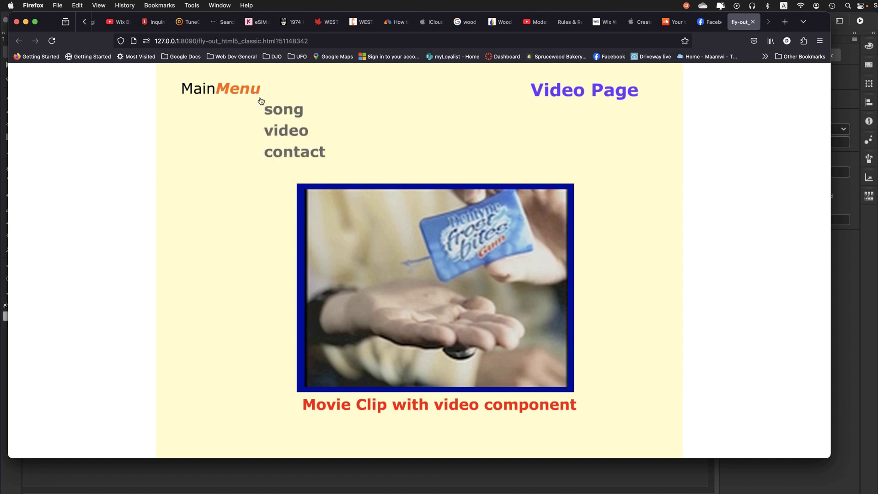
left_click(269, 112)
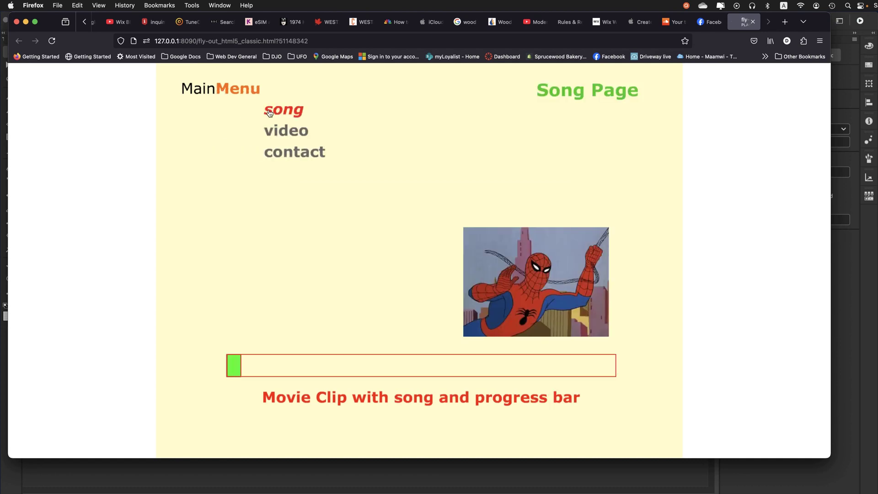
left_click(276, 131)
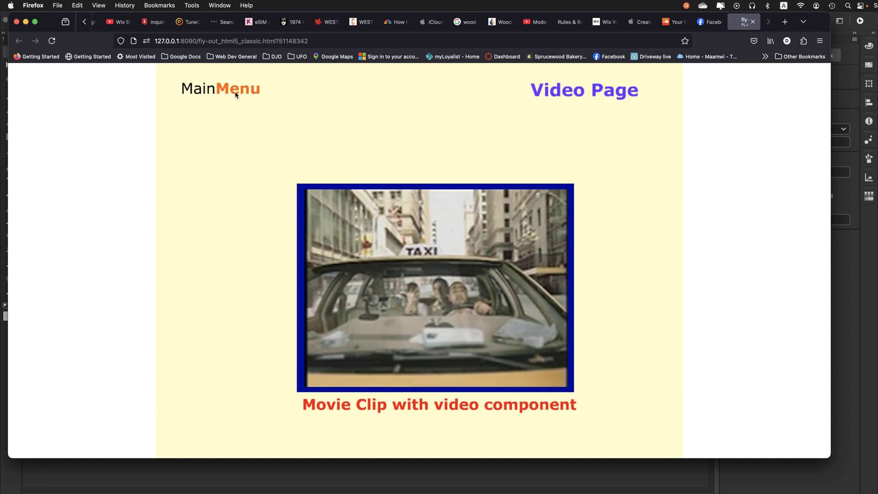
mouse_move(236, 93)
left_click(275, 156)
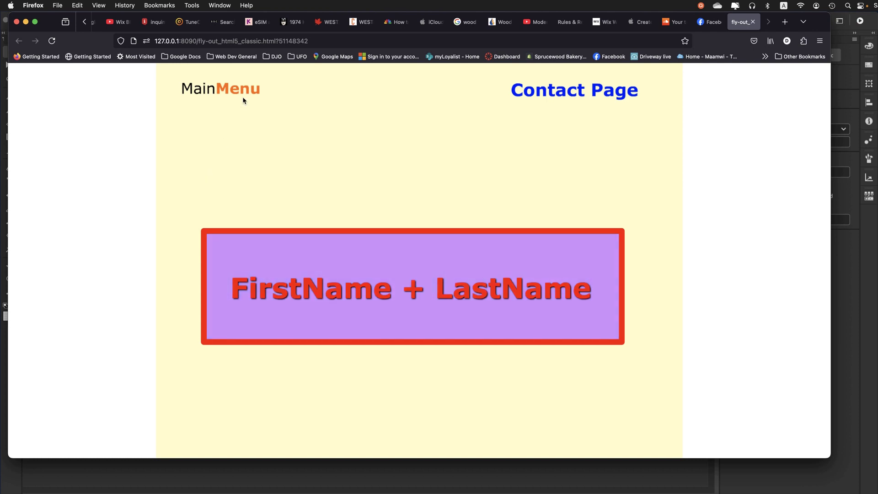
mouse_move(244, 90)
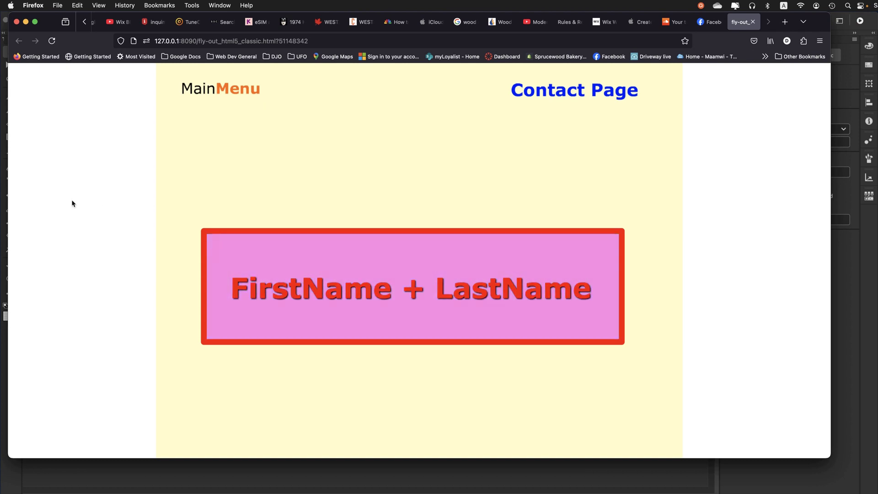
Return to Animate, bring back the Timeline, and save fly-out_html5_classic.fla.
key("cmd+Tab")
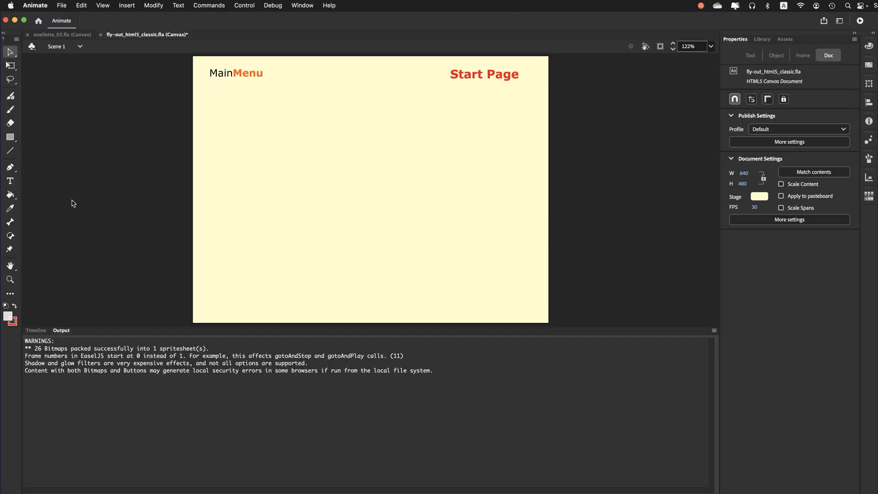
left_click(37, 331)
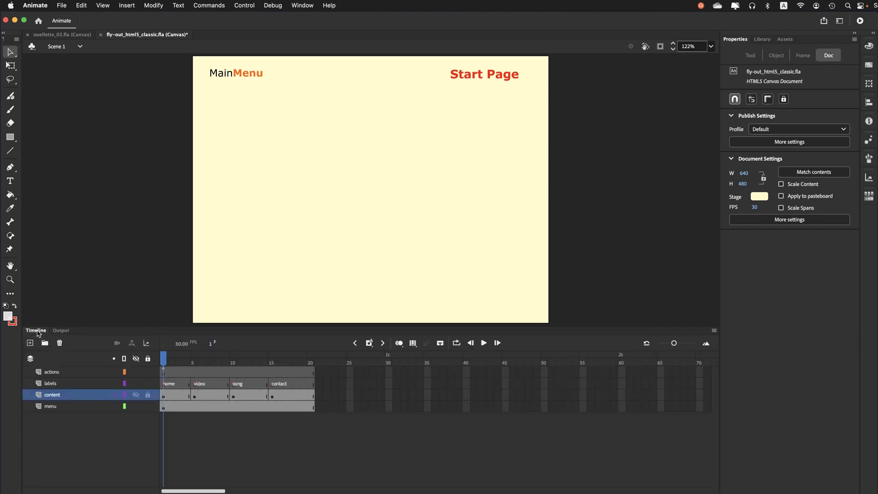
key("cmd+s")
View the ouellette_02.fla document and return to fly-out_html5_classic.fla.
left_click(53, 37)
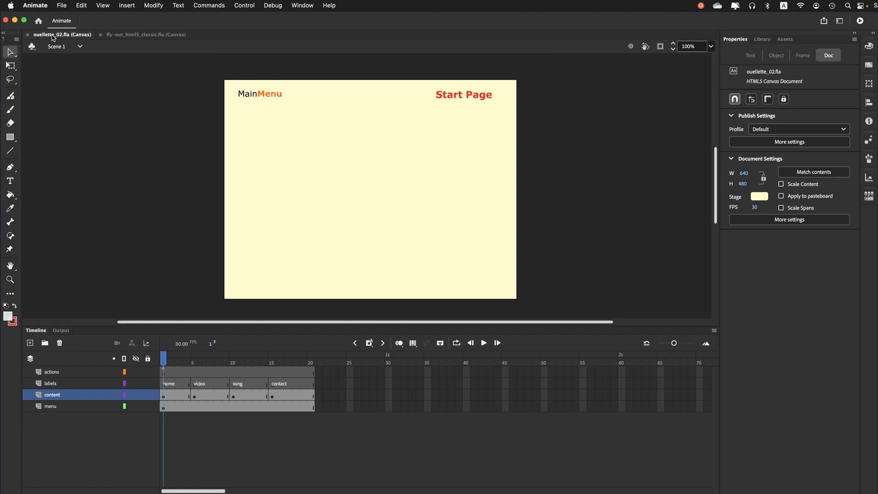
left_click(711, 47)
left_click(727, 63)
left_click(121, 37)
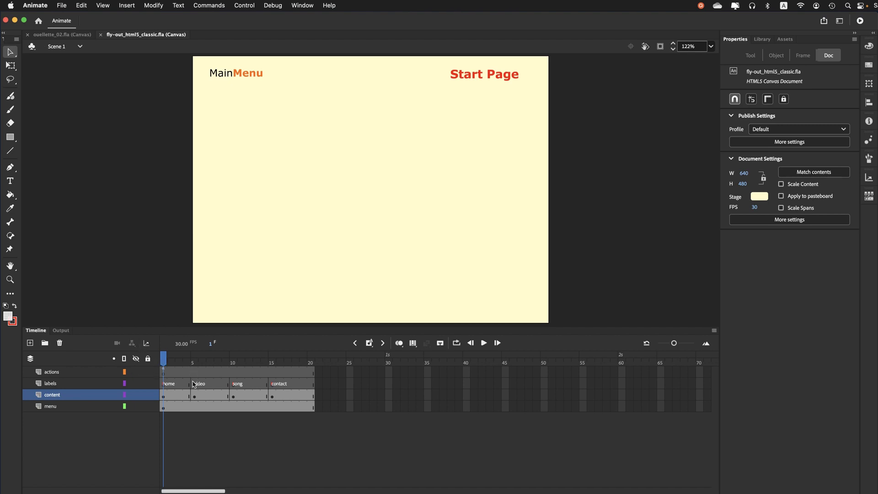
Go to the video section at frame 5, open the video MC movie clip for editing, and select its Video component.
left_click_drag(194, 384, 262, 370)
left_click(194, 364)
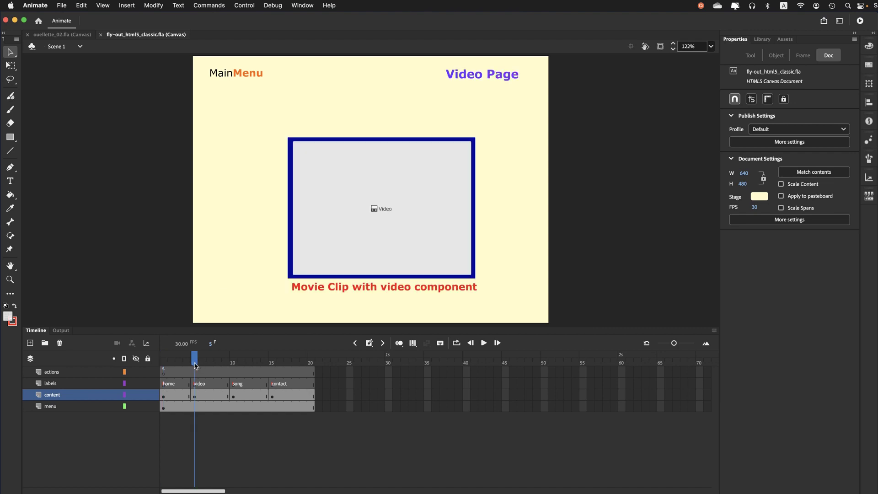
left_click(336, 240)
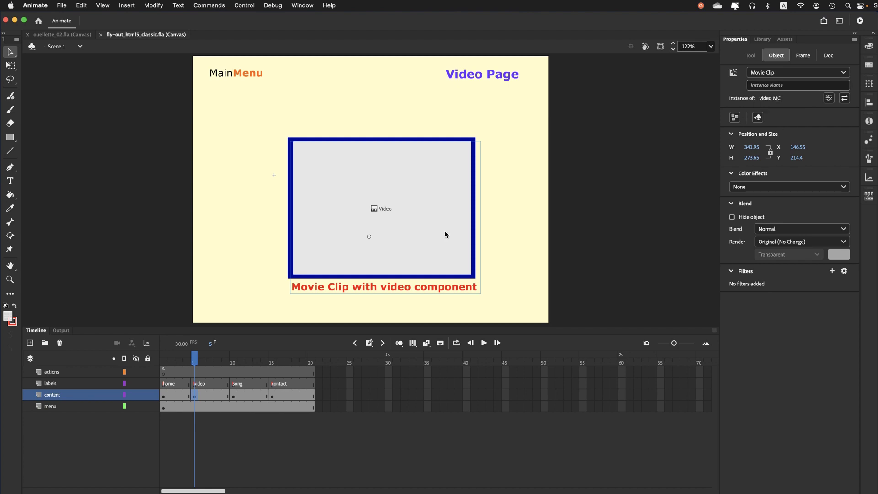
double_click(313, 265)
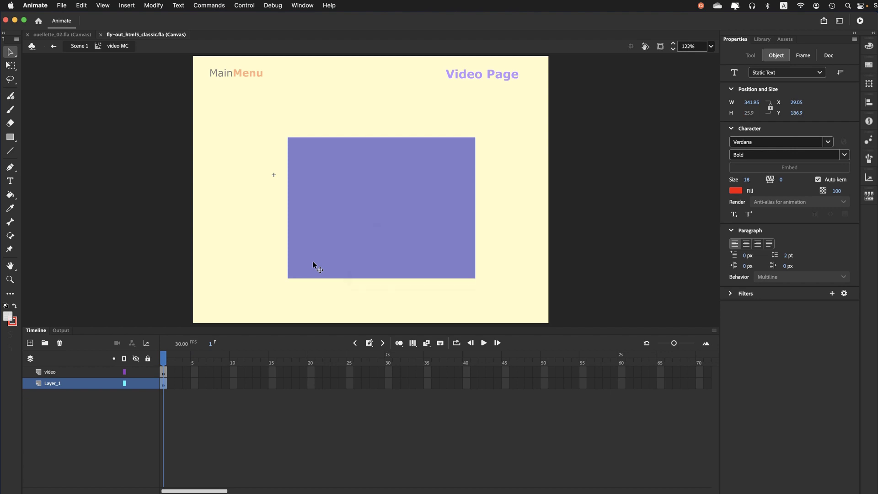
left_click(225, 268)
left_click(348, 245)
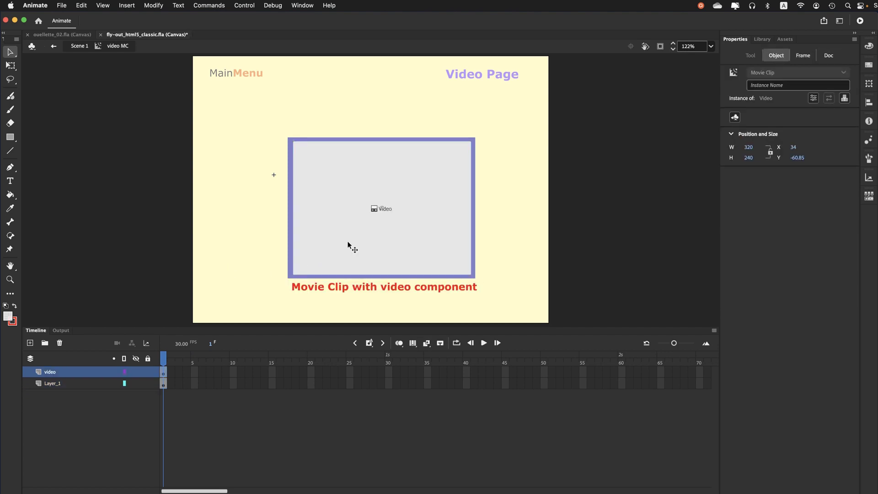
Show the Components and Component Parameters panels and arrange them so both are fully visible beside the stage.
left_click(293, 5)
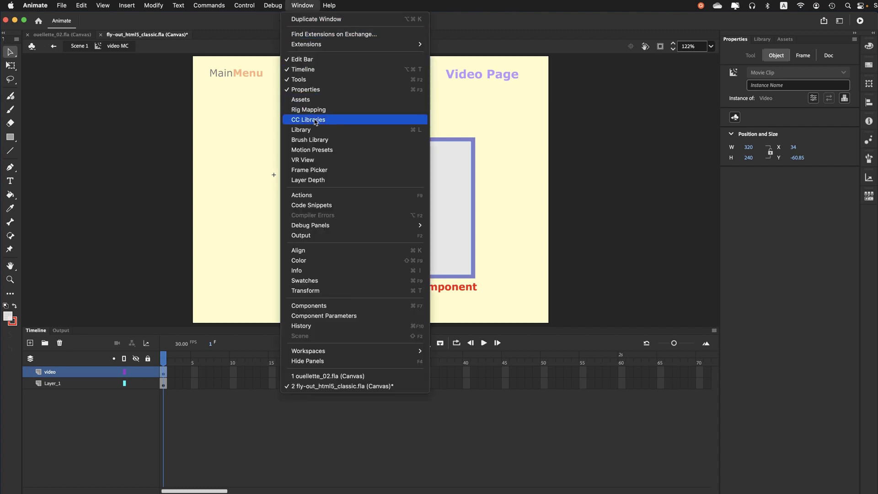
left_click(309, 306)
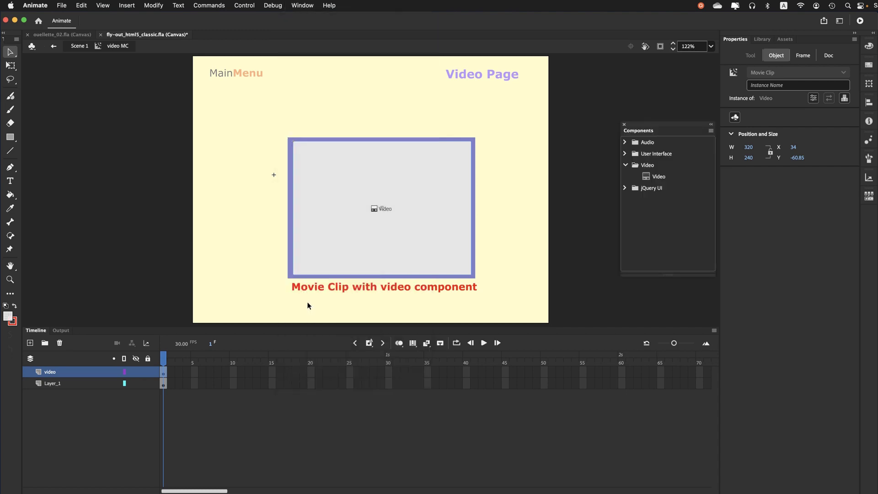
left_click(302, 6)
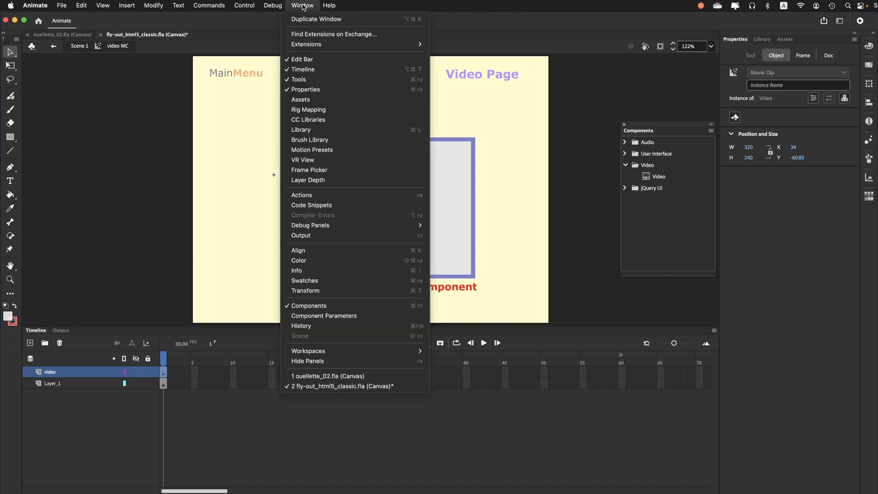
left_click(319, 315)
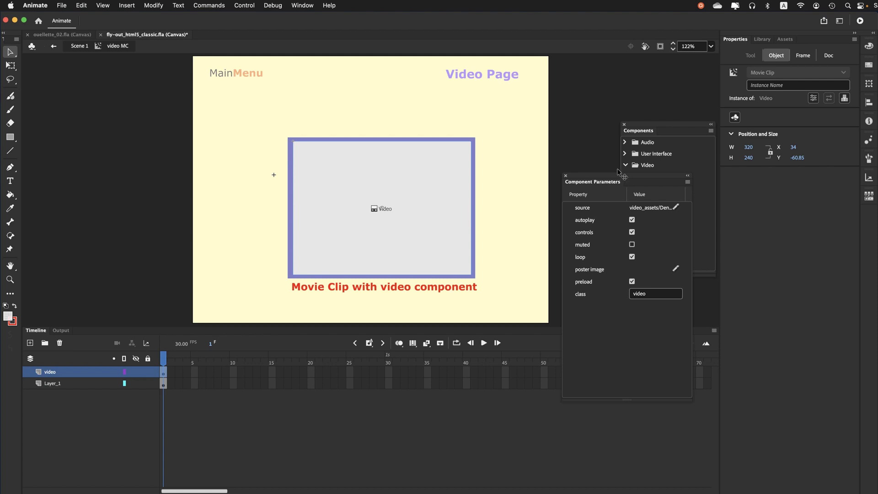
left_click_drag(620, 178, 621, 178)
left_click_drag(661, 124, 658, 65)
left_click_drag(607, 180, 628, 229)
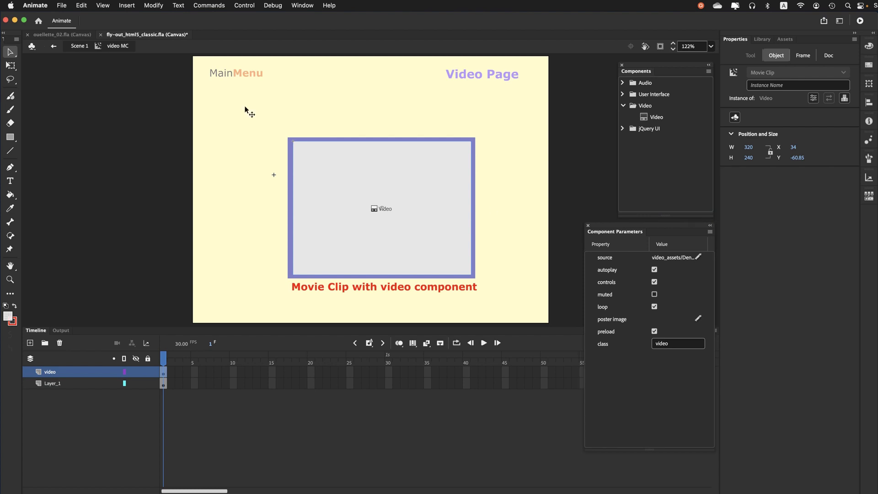
Return to Scene 1, go to the song section at frame 10, and open the Song MC movie clip for editing.
left_click(82, 46)
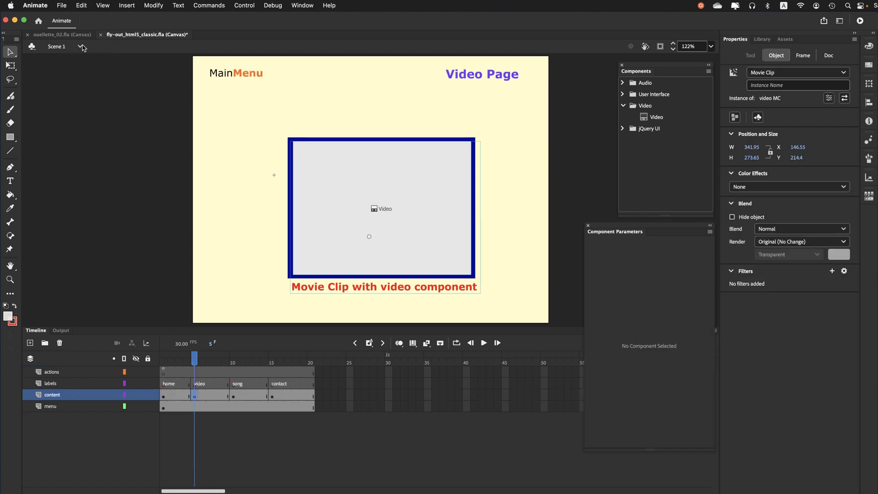
left_click(233, 364)
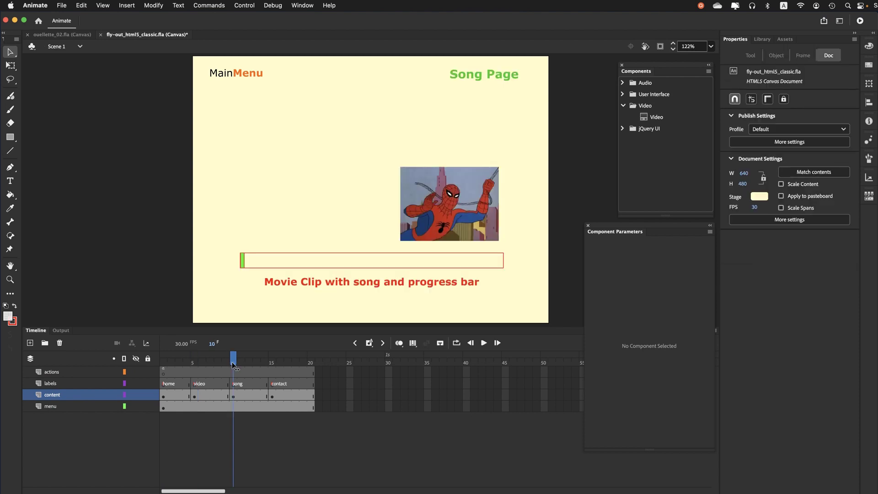
left_click(401, 219)
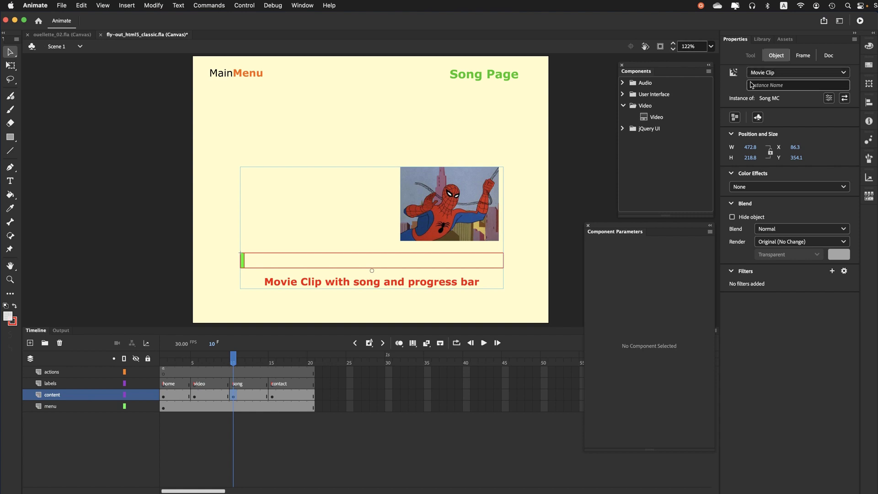
double_click(452, 207)
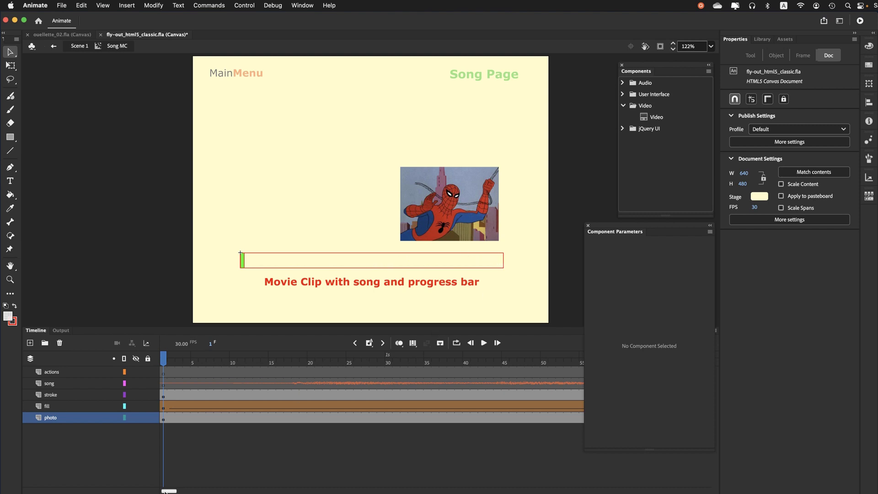
Inspect the end of the Song MC timeline at frame 1598, including the photo and progress bar outline, and return to frame 1.
left_click_drag(165, 491, 565, 490)
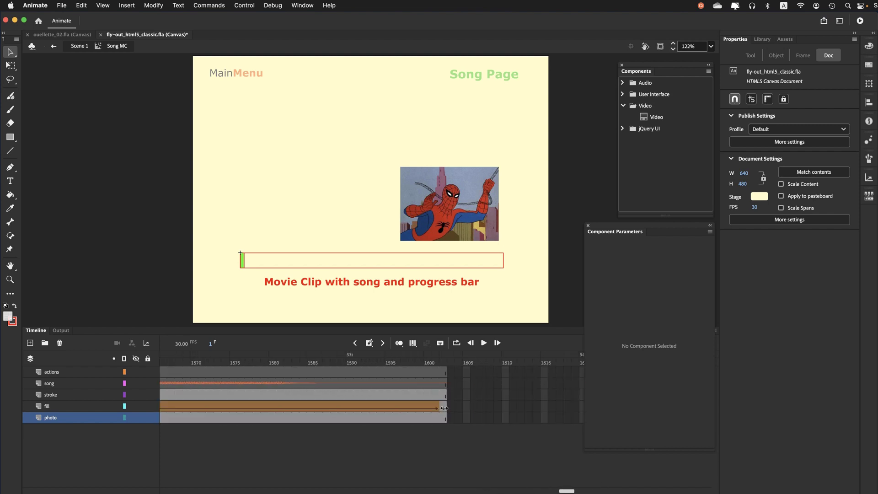
left_click(415, 360)
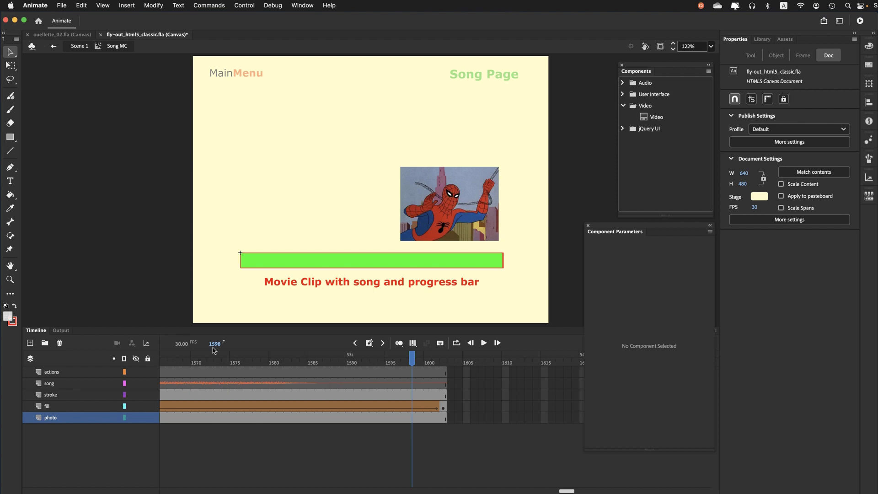
left_click(448, 222)
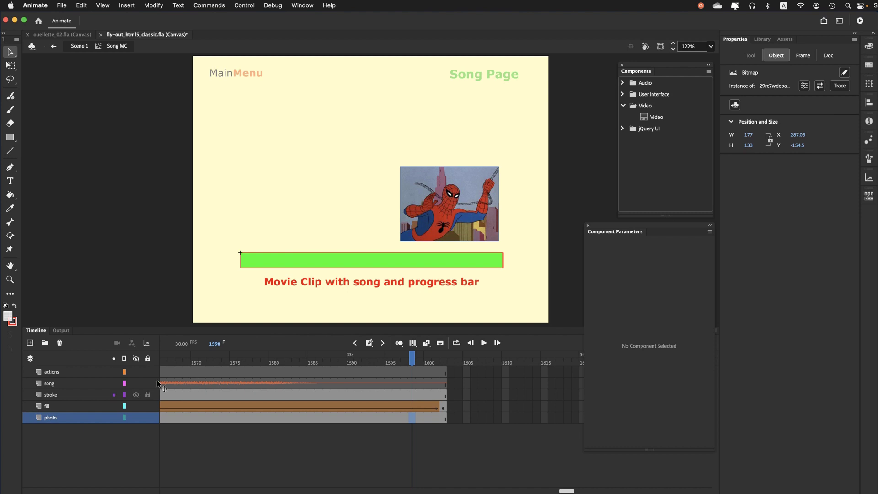
left_click(263, 269)
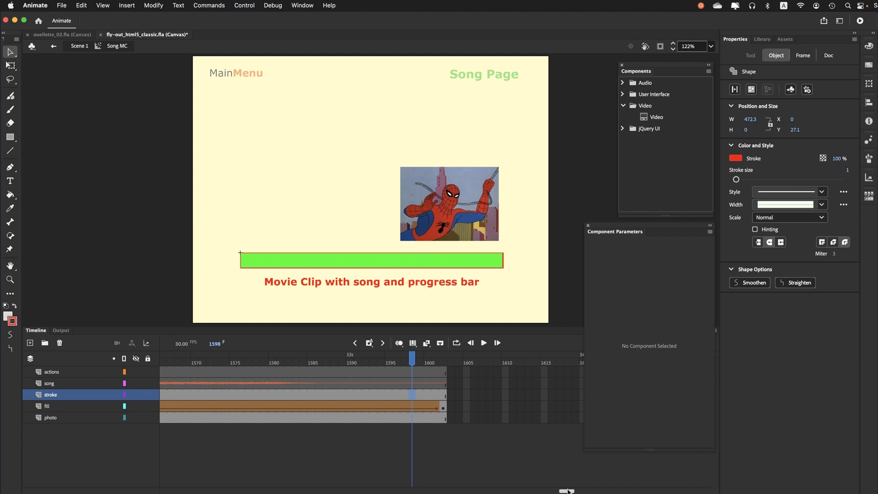
left_click_drag(567, 491, 169, 490)
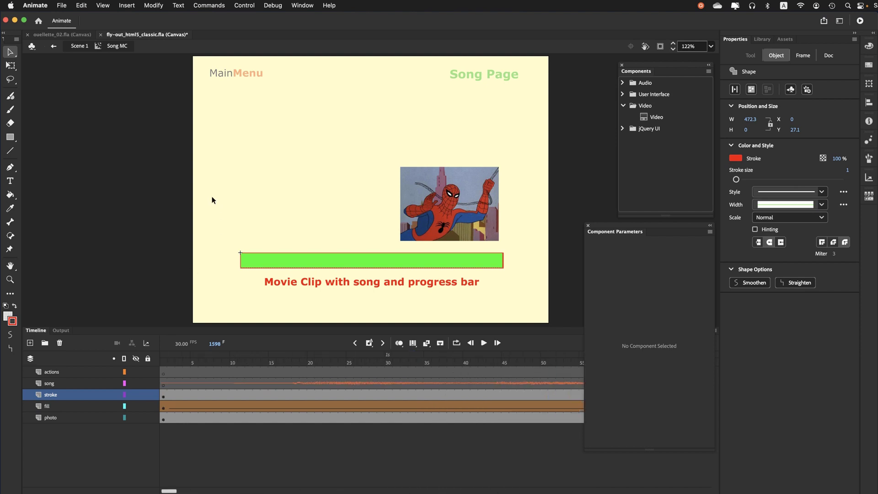
left_click(165, 365)
mouse_move(164, 364)
left_mouse_down()
mouse_move(548, 364)
mouse_move(163, 364)
left_mouse_up()
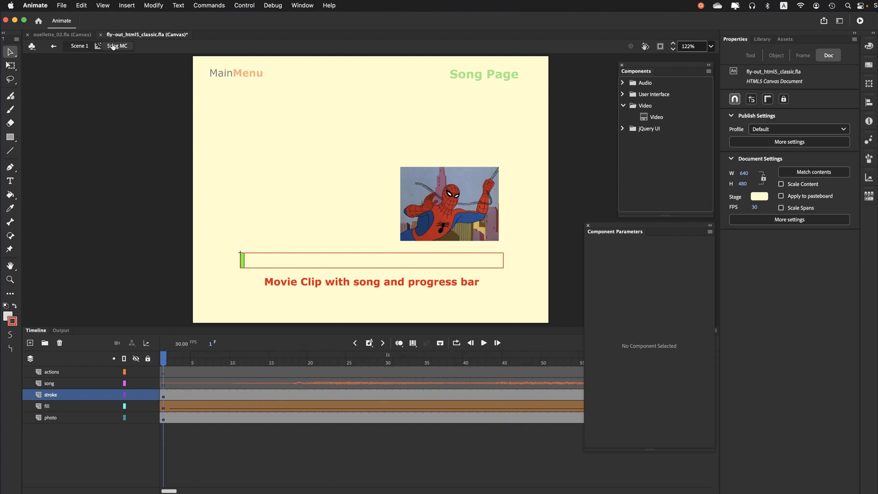
Go to the contact section at frame 15 of Scene 1 and inspect the name and name_shimmer movie clips.
left_click(83, 46)
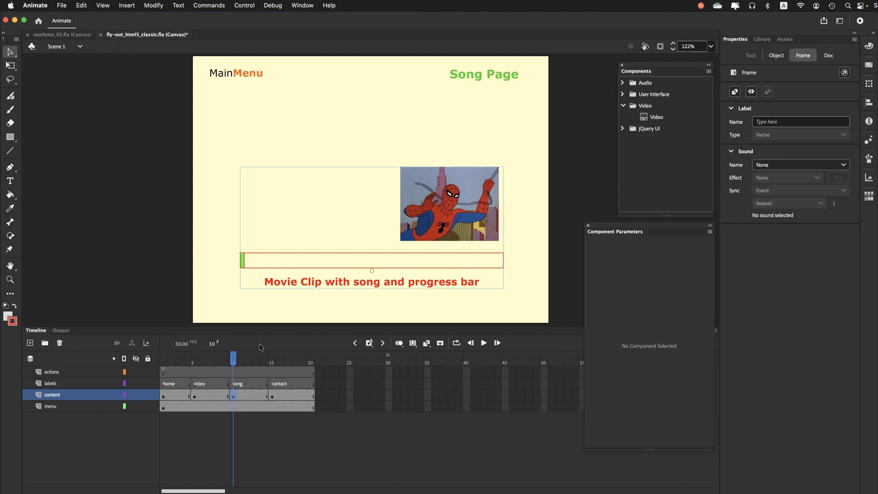
left_click(273, 360)
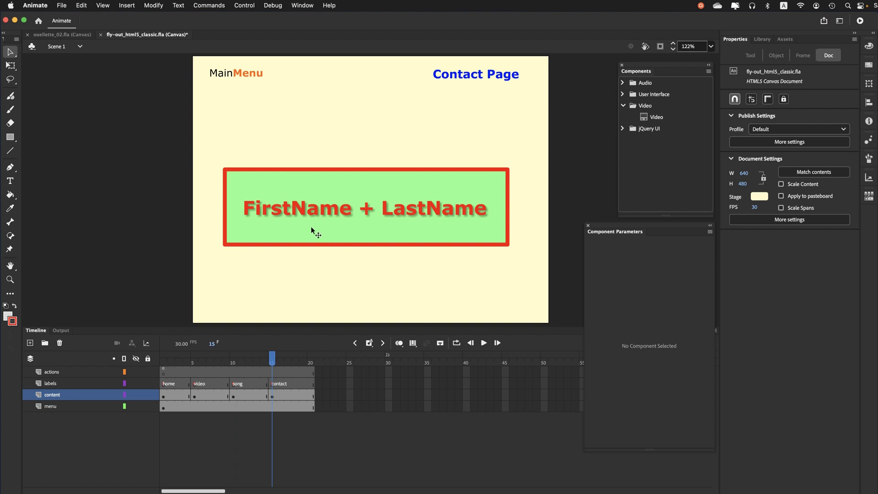
left_click(301, 211)
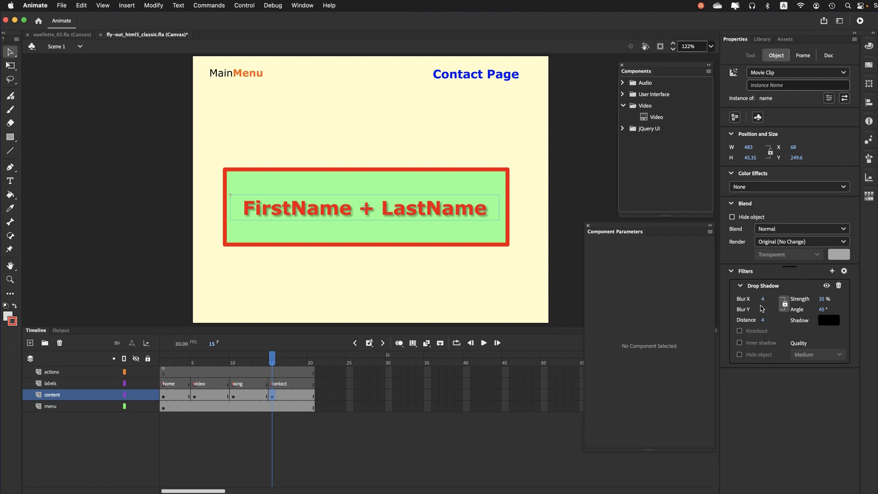
left_click(234, 233)
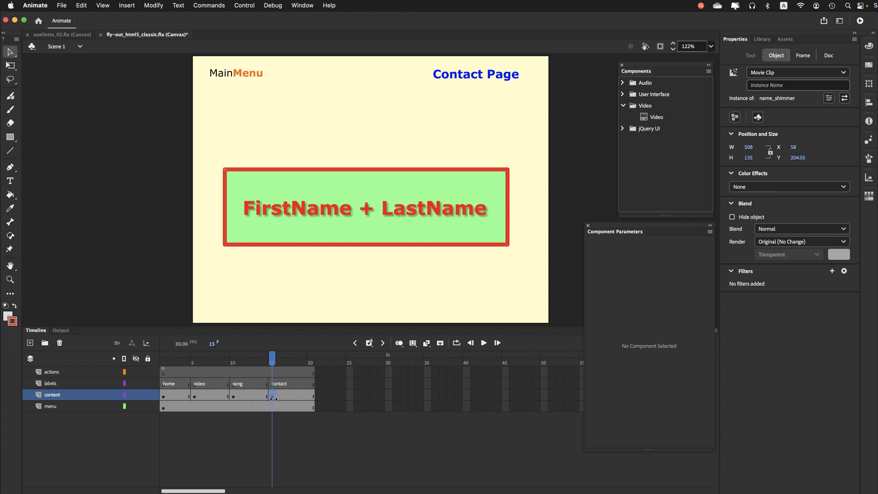
Open the name_shimmer movie clip for editing and show its whole timeline, with the Component Parameters panel moved clear of it.
double_click(301, 239)
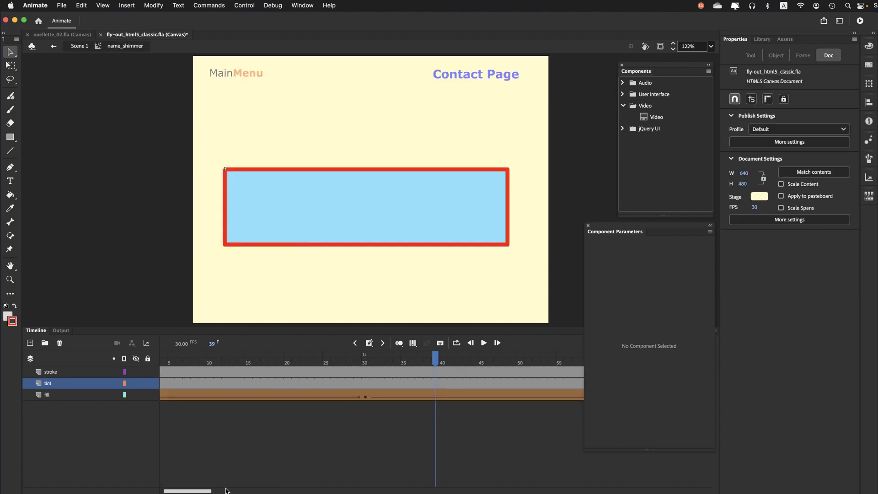
left_click_drag(591, 228, 730, 255)
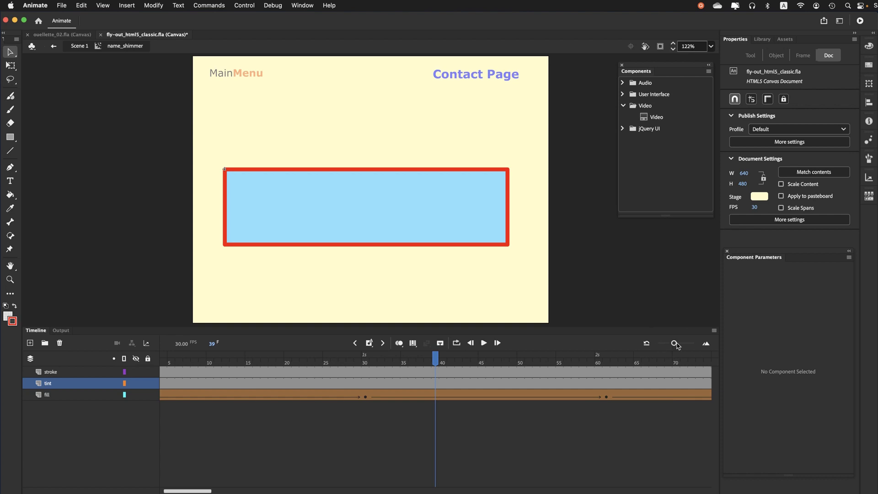
left_click_drag(673, 343, 657, 343)
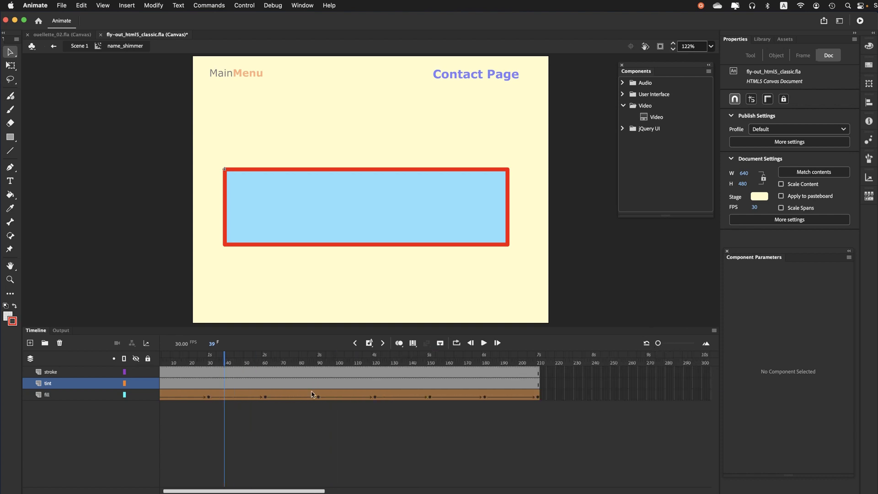
Inspect the contents of the stroke and tint layers, including the fill properties of the tint shape.
left_click(42, 373)
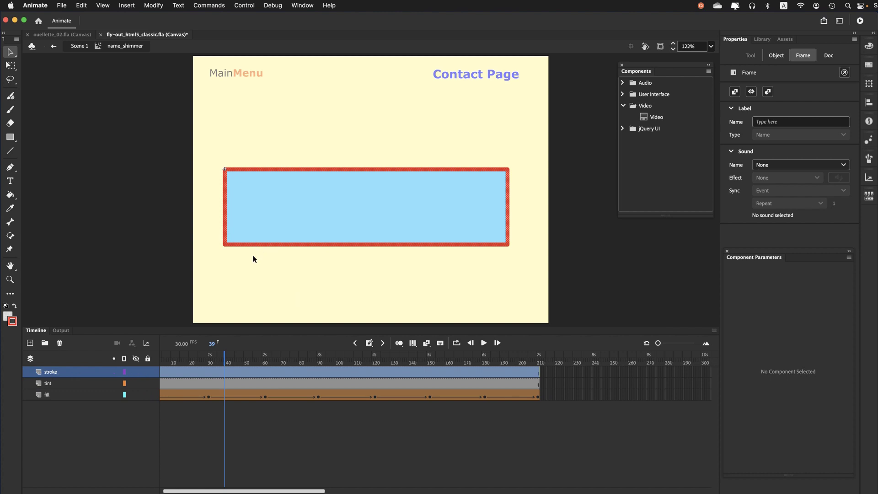
left_click(45, 386)
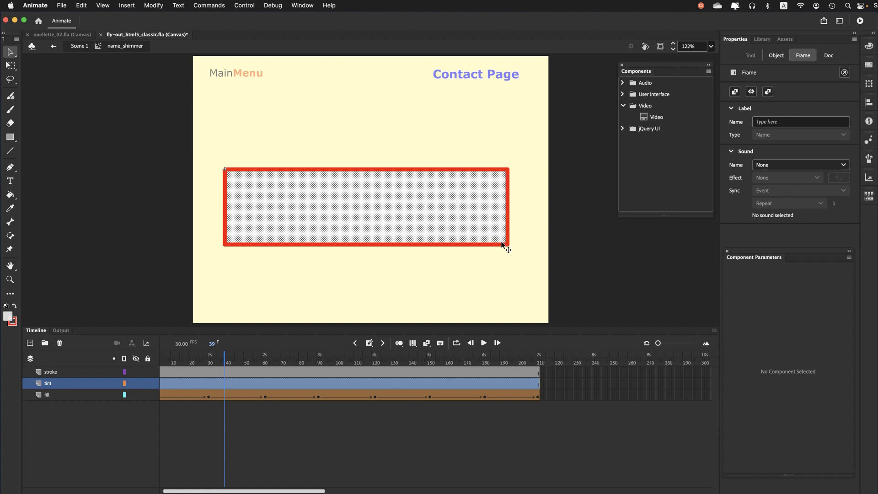
left_click(384, 213)
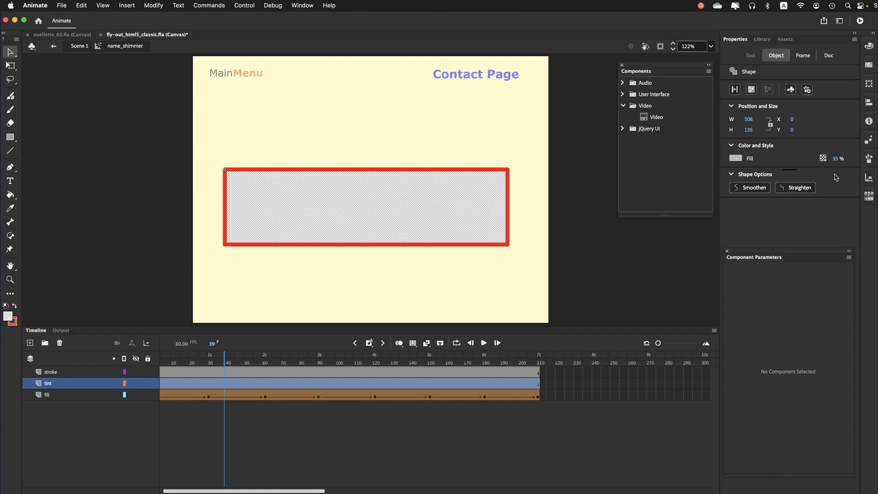
Hide the tint layer and move the playhead to frame 5 to view the fill layer's colour.
left_click(137, 384)
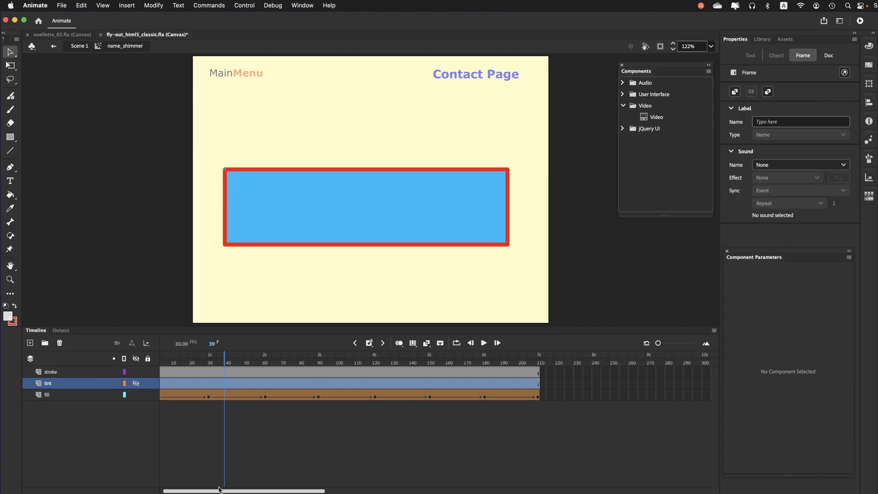
left_click_drag(219, 492, 217, 492)
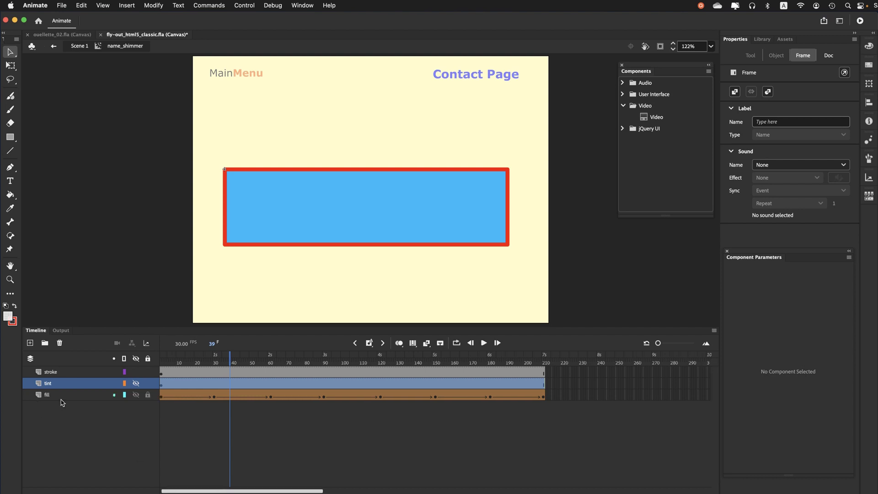
left_click_drag(163, 363, 168, 362)
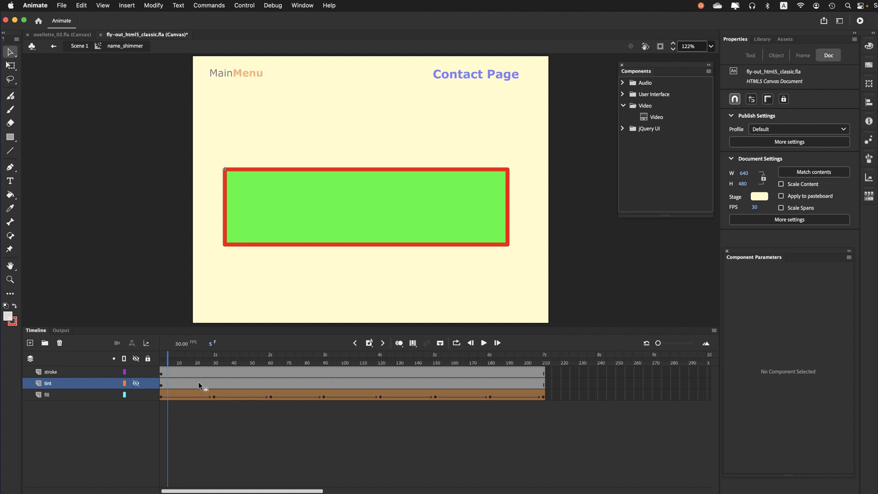
Open the colour settings, set the fill colour to red FD0000, and close them.
left_click(868, 50)
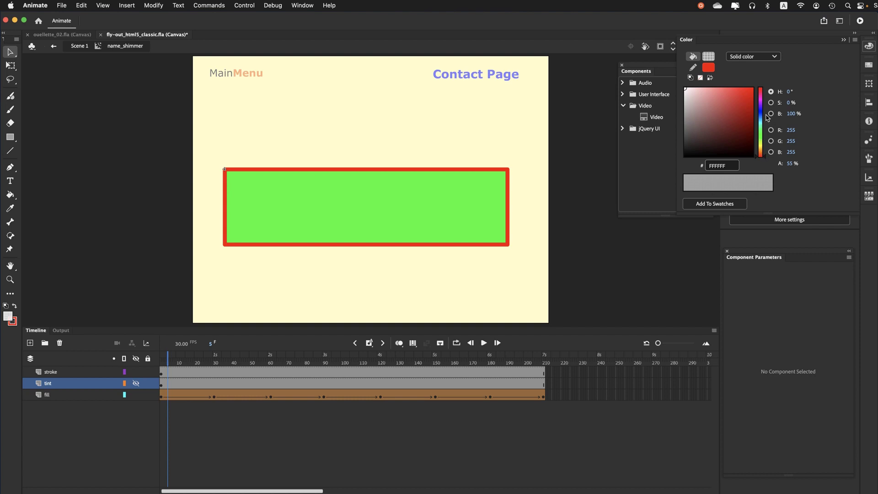
left_click(750, 93)
left_click_drag(750, 93, 755, 88)
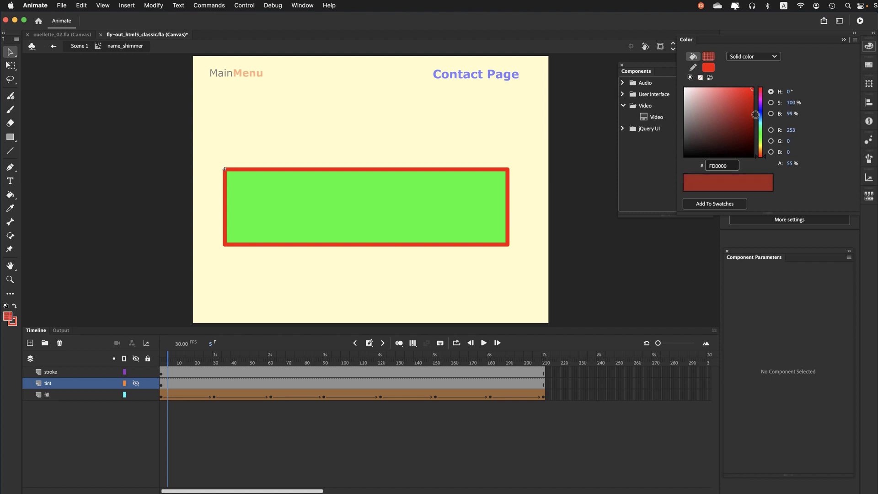
left_click(867, 47)
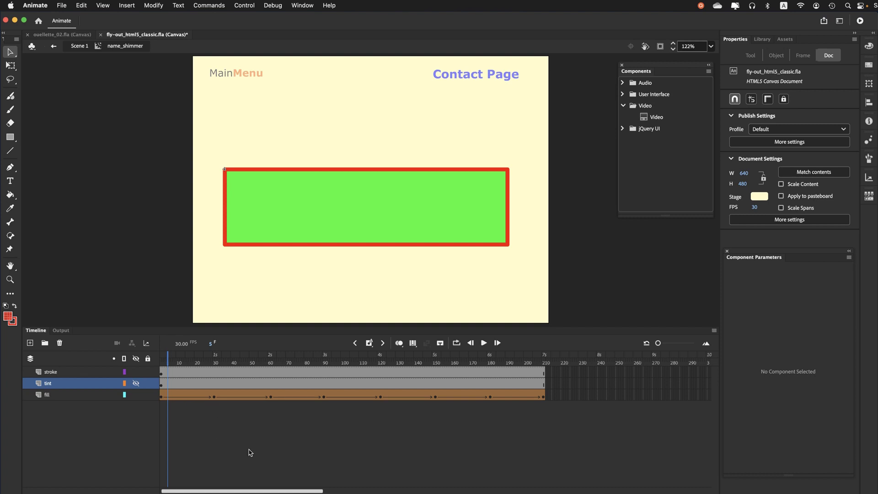
Scrub the name_shimmer animation from its first frame to frame 50 to preview the fill colour change.
left_click_drag(168, 356, 116, 363)
left_click_drag(162, 364, 252, 368)
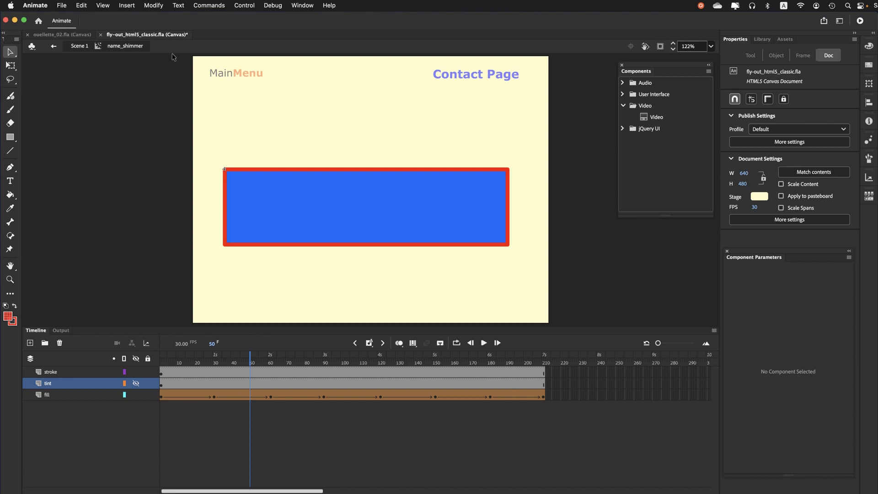
Return to Scene 1 and select the name movie clip, followed by the name_shimmer clip behind it.
left_click(79, 46)
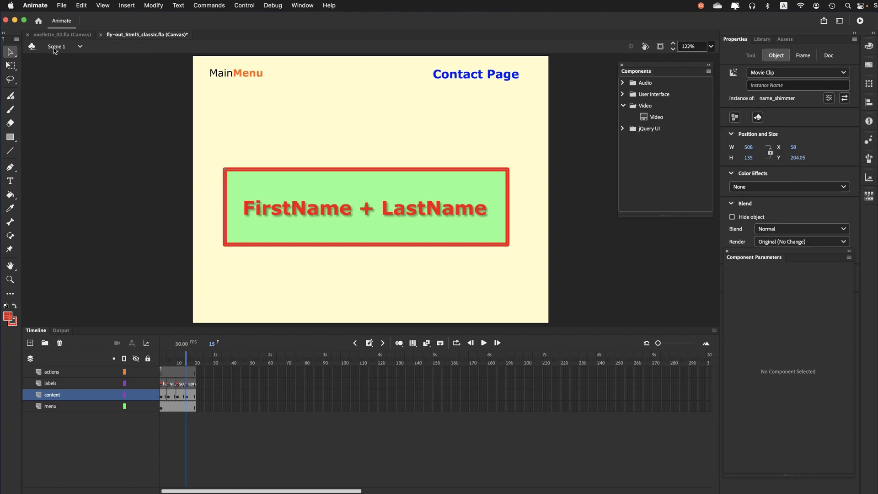
left_click(291, 213)
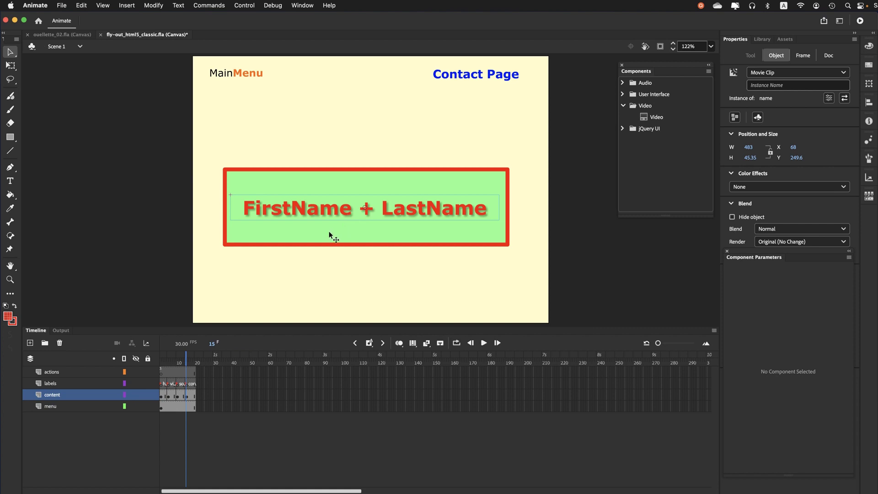
left_click(313, 233)
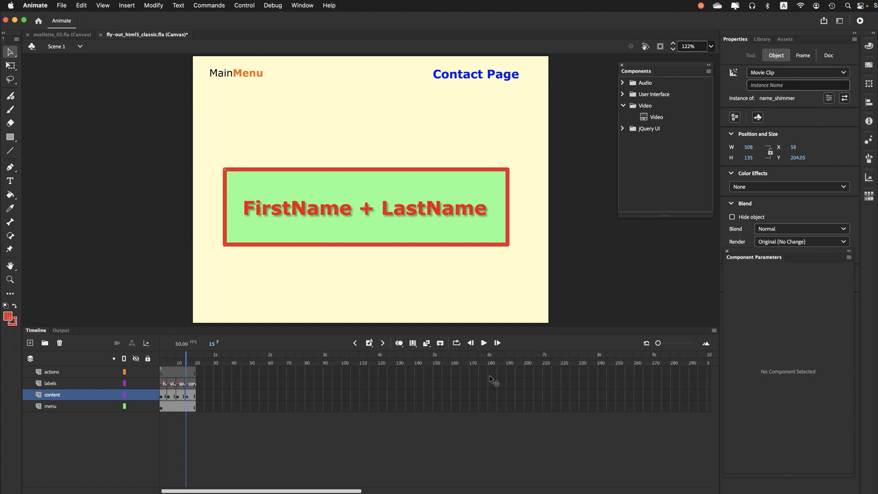
Enlarge the timeline frames and select the contents of the contact keyframe on the content layer.
left_click_drag(658, 343, 677, 343)
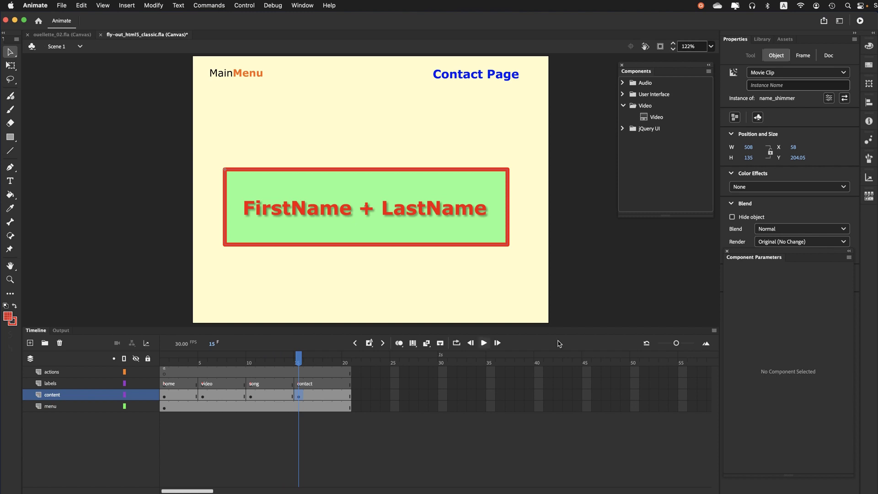
left_click(298, 396)
left_click(271, 231)
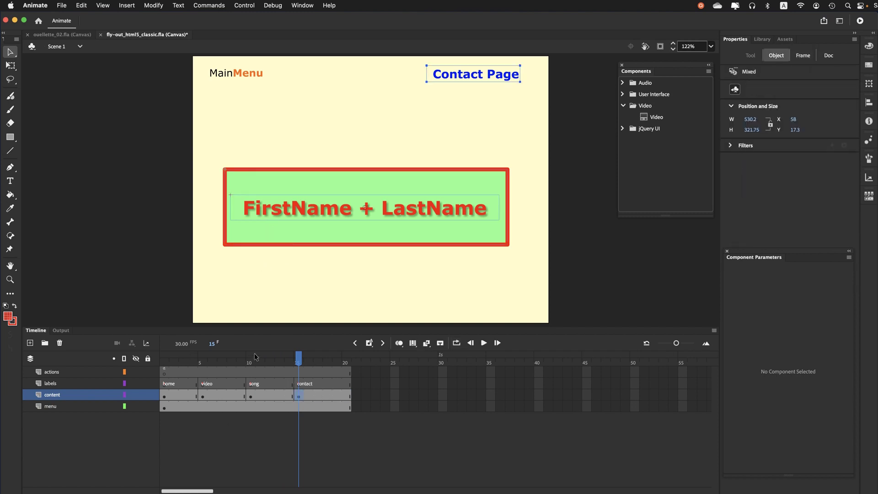
Select the Song MC clip at frame 10 and the video MC clip at frame 5.
left_click(251, 362)
left_click(251, 269)
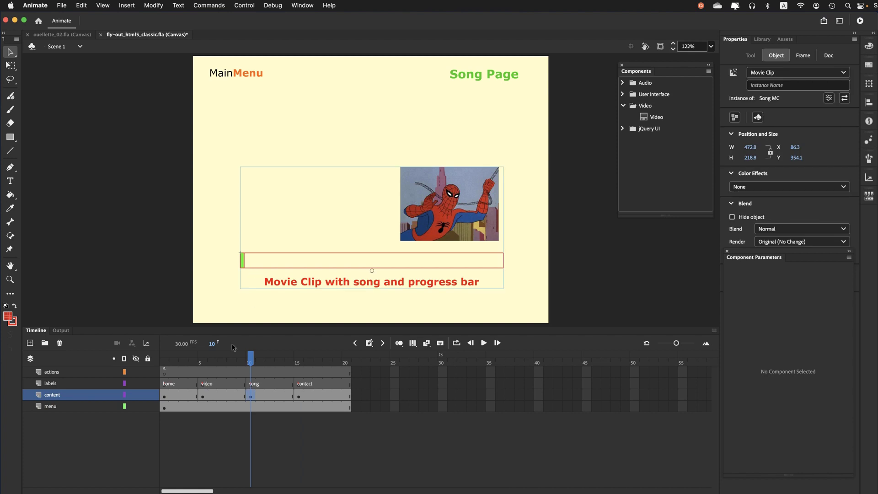
left_click(203, 364)
left_click(308, 267)
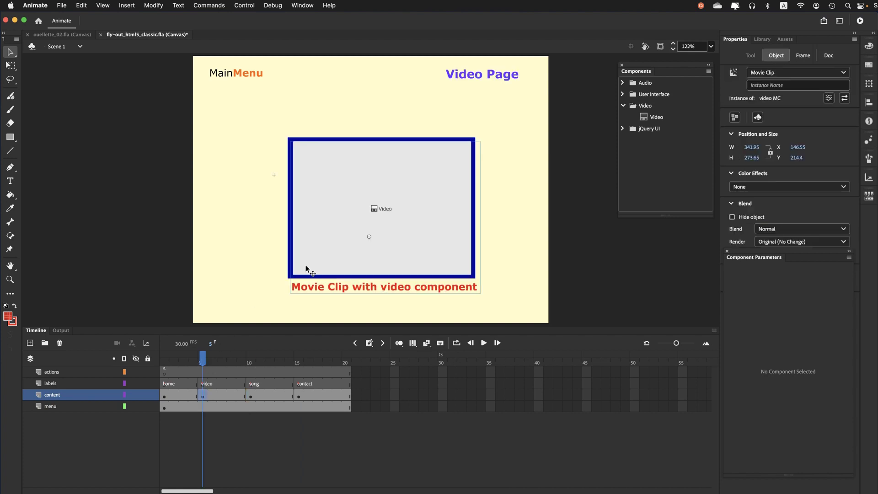
Switch to the ouellette_02.fla document.
left_click(57, 35)
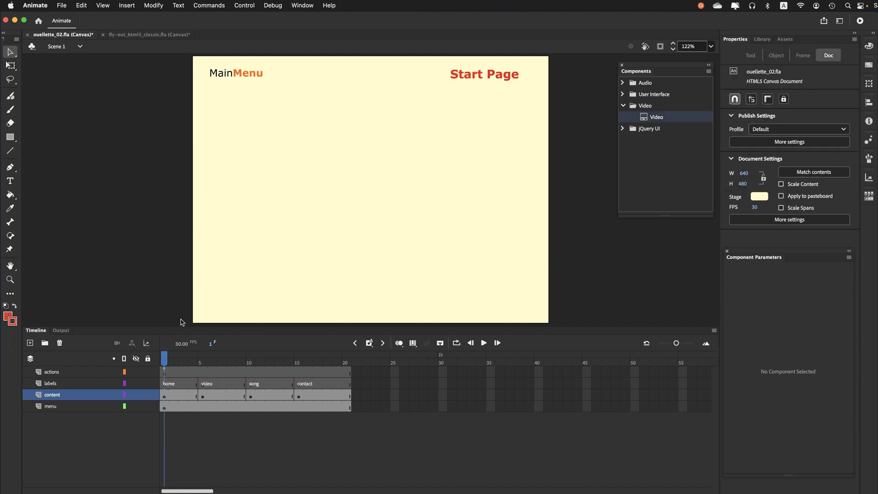
Select the video MC movie clip on the stage at frame 5.
left_click(203, 364)
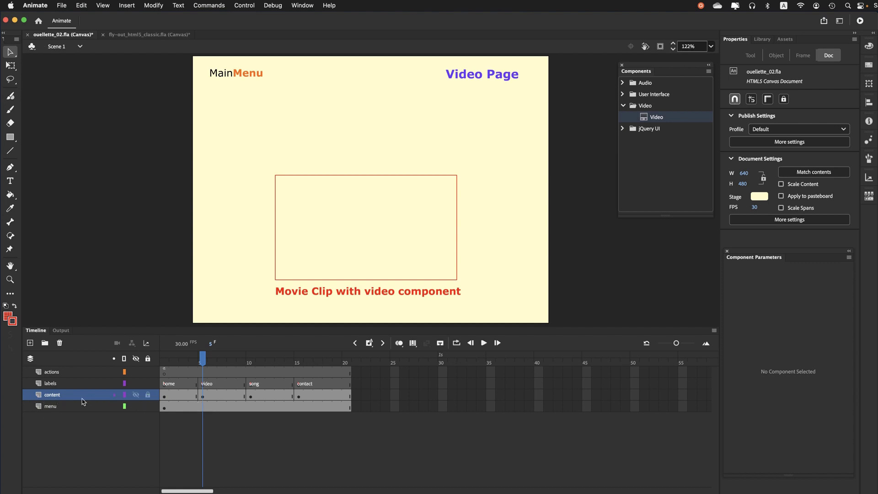
left_click(339, 296)
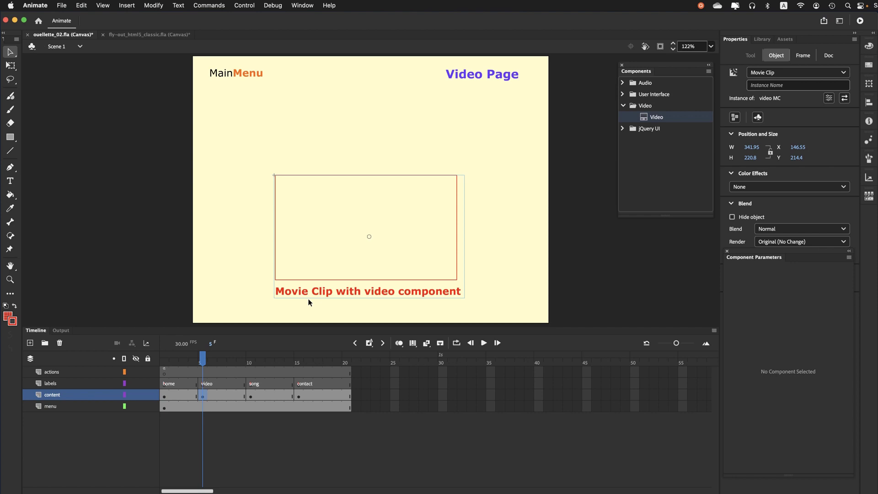
left_click(151, 5)
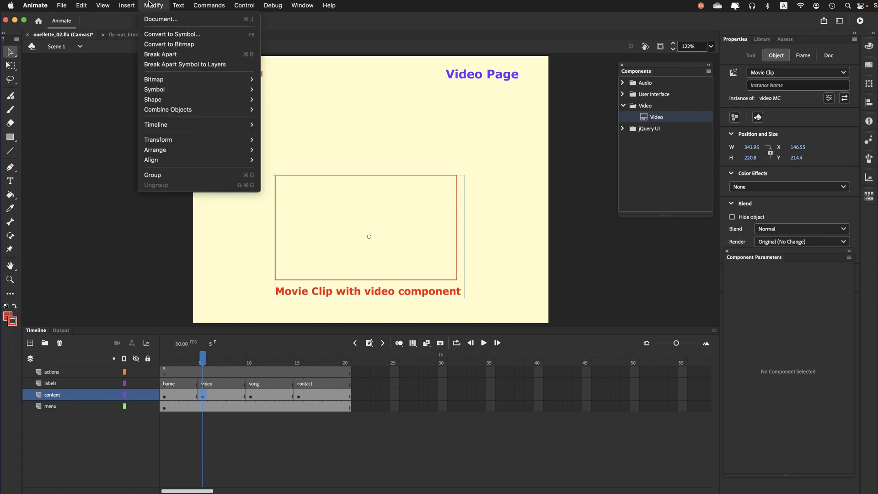
left_click(157, 35)
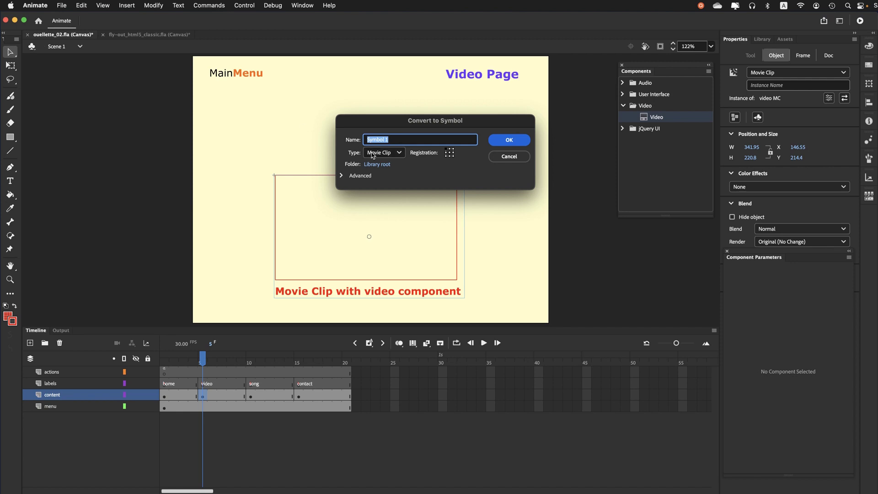
left_click(504, 157)
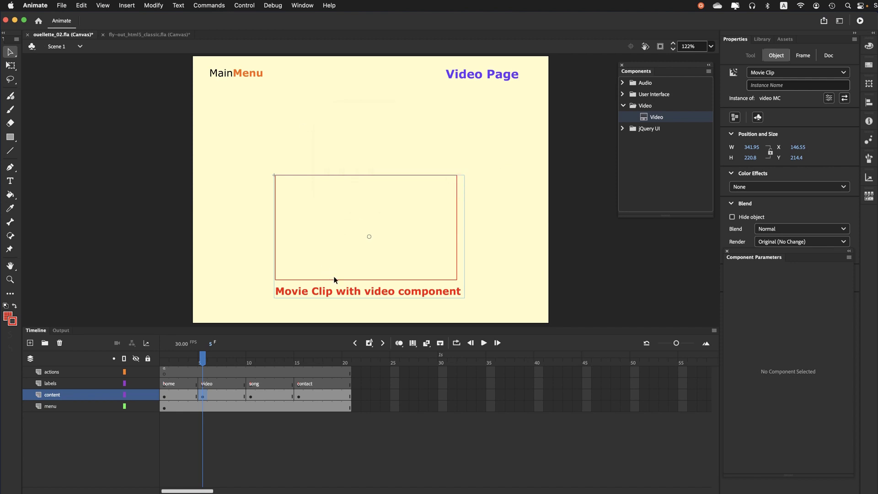
Enter the video MC movie clip and delete the red rectangle outline, keeping the caption text.
double_click(316, 295)
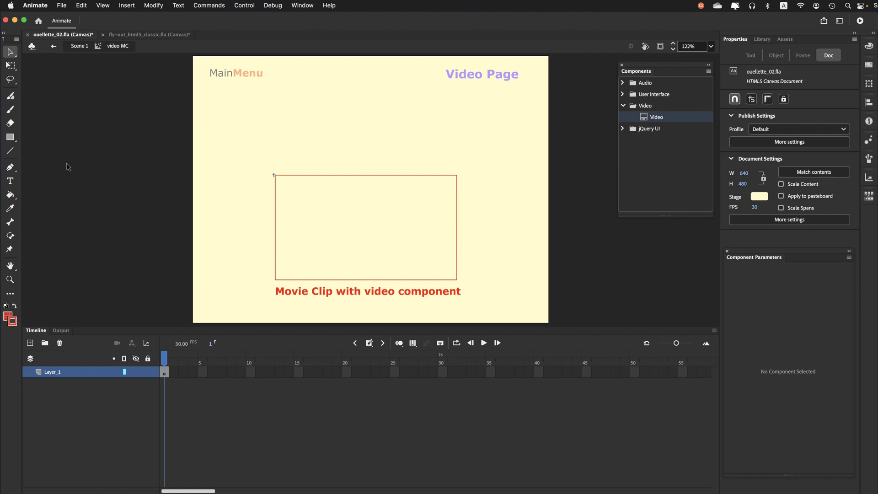
mouse_move(243, 149)
left_mouse_down()
mouse_move(374, 194)
mouse_move(496, 257)
mouse_move(507, 282)
left_mouse_up()
key("Delete")
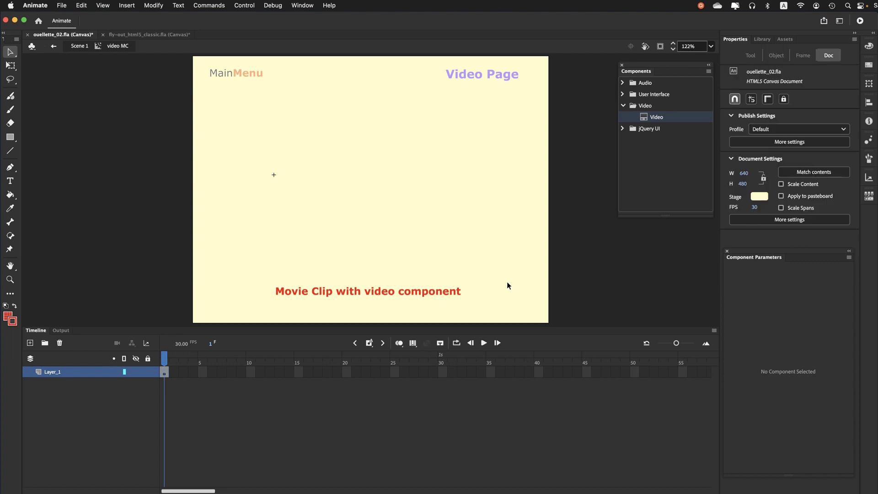
left_click(417, 293)
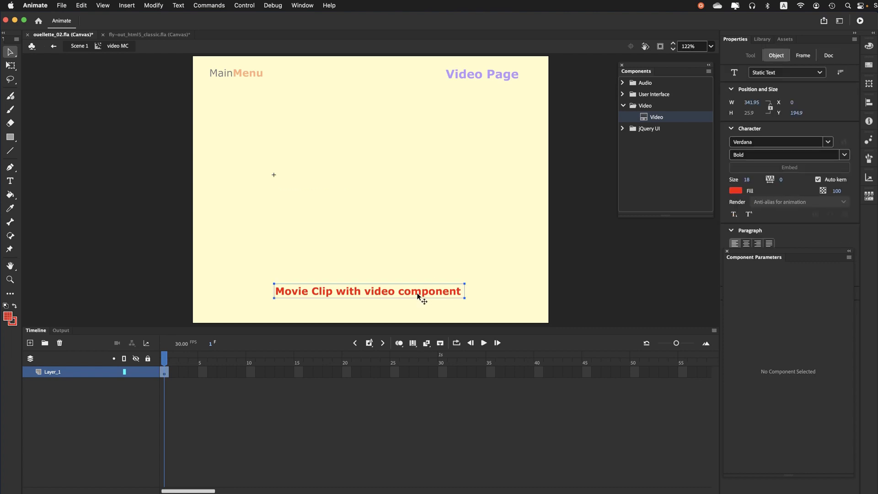
left_click(373, 244)
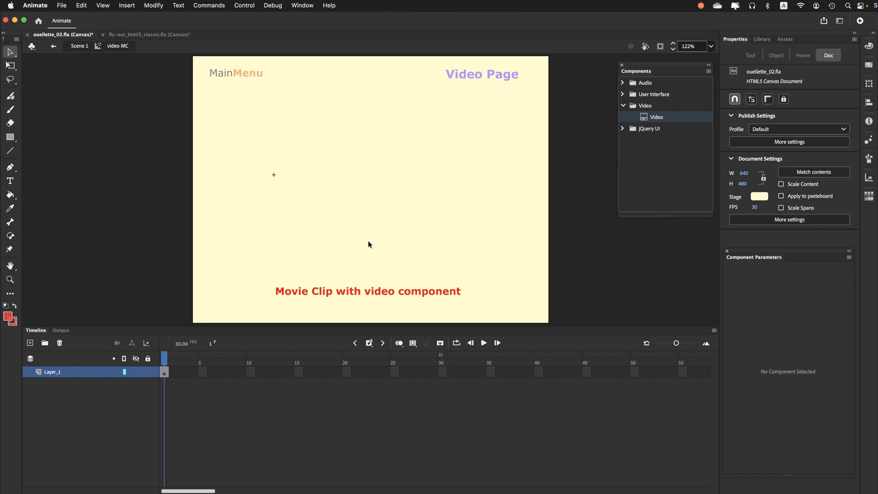
Rename the clip's existing layer text and add a new layer named video above it.
double_click(52, 371)
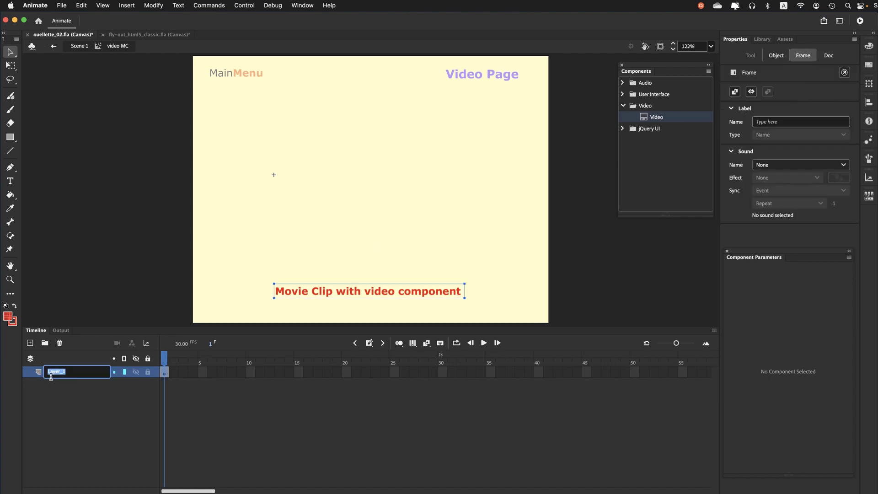
type("text")
key("Return")
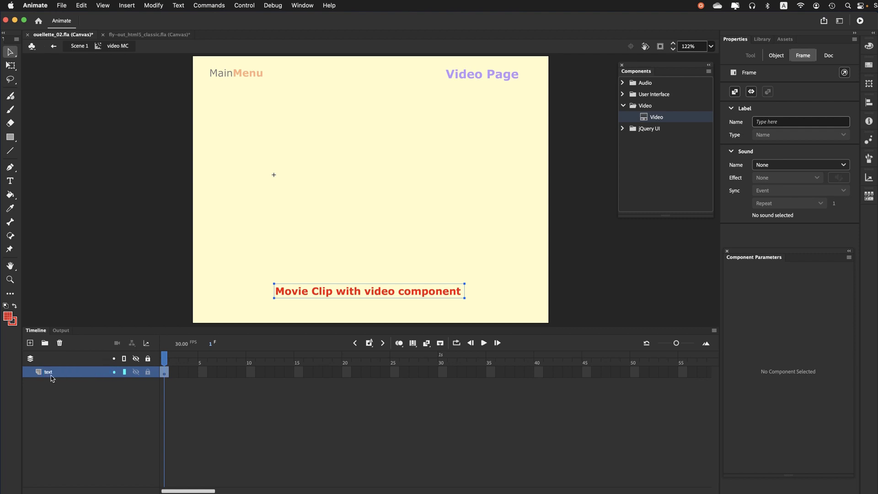
left_click(30, 342)
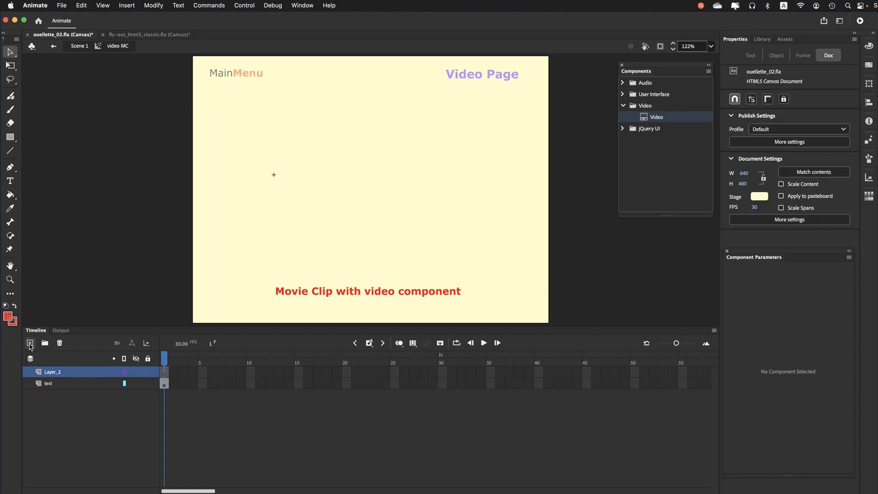
double_click(48, 373)
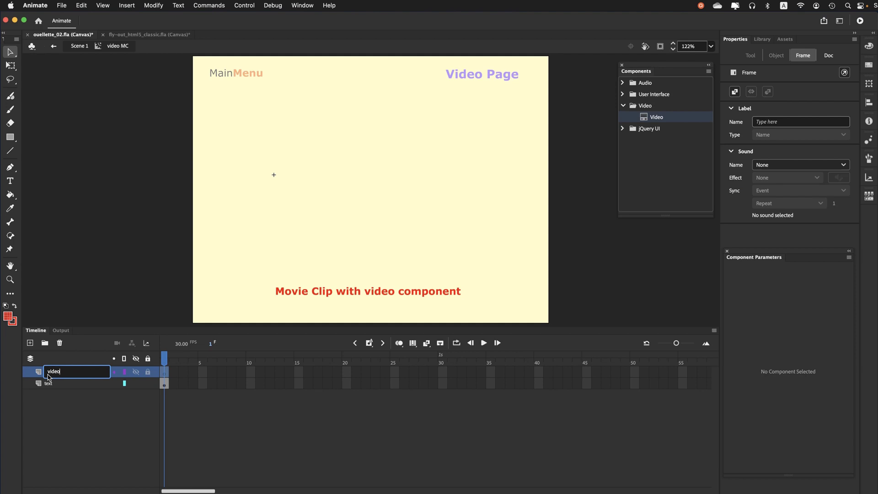
key("Return")
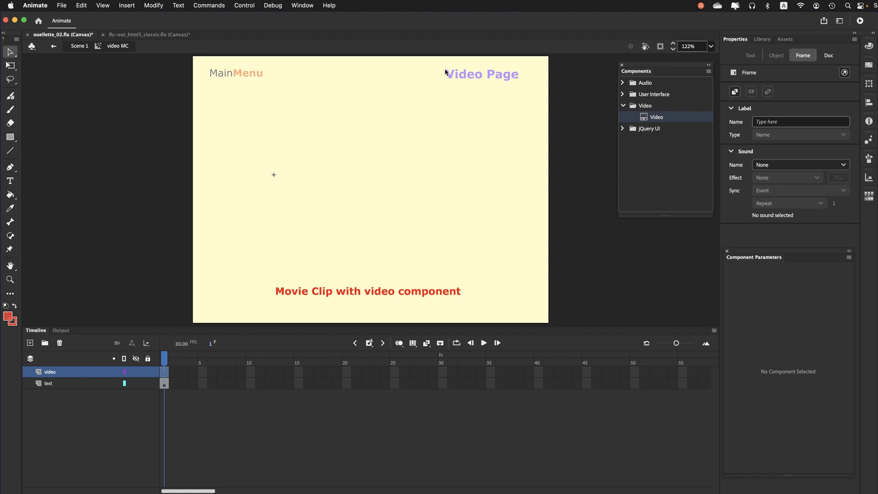
Try to place a Video component on the stage in the video layer.
left_click(302, 6)
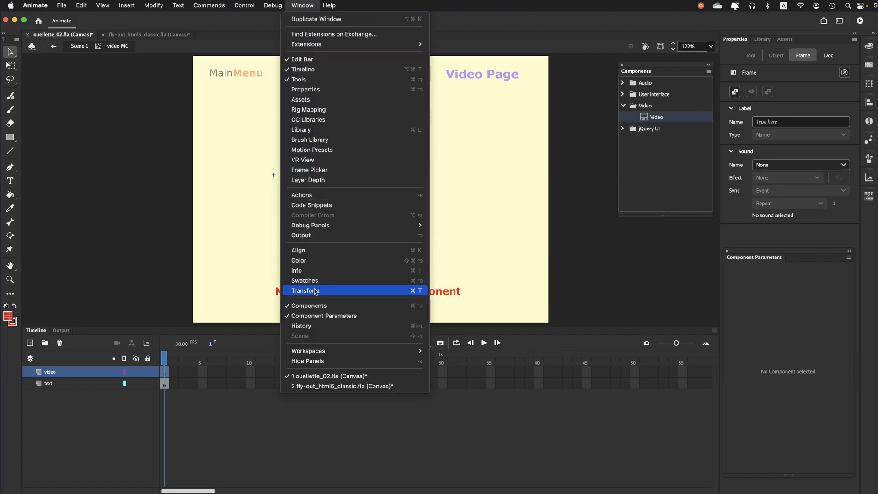
left_click(303, 5)
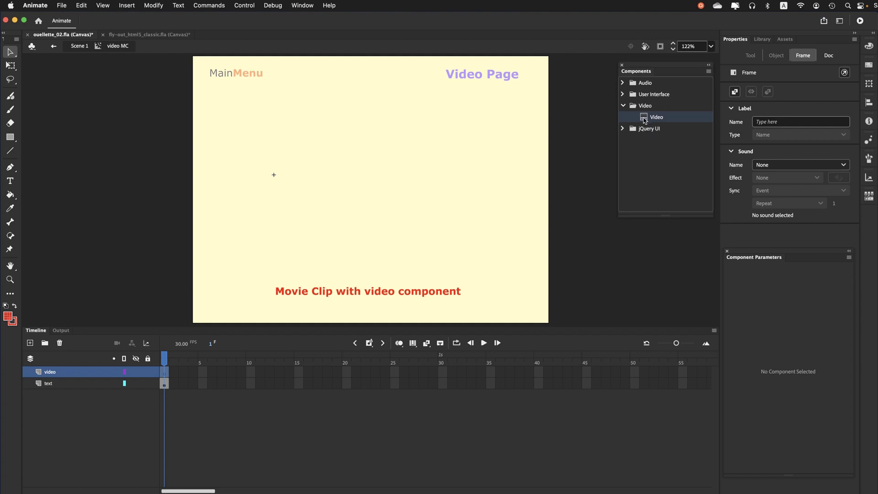
left_click_drag(343, 172, 360, 134)
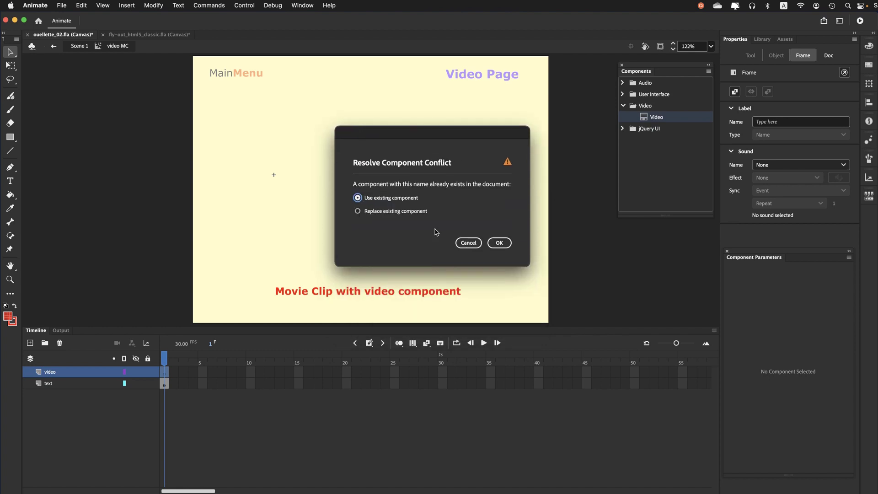
left_click(468, 244)
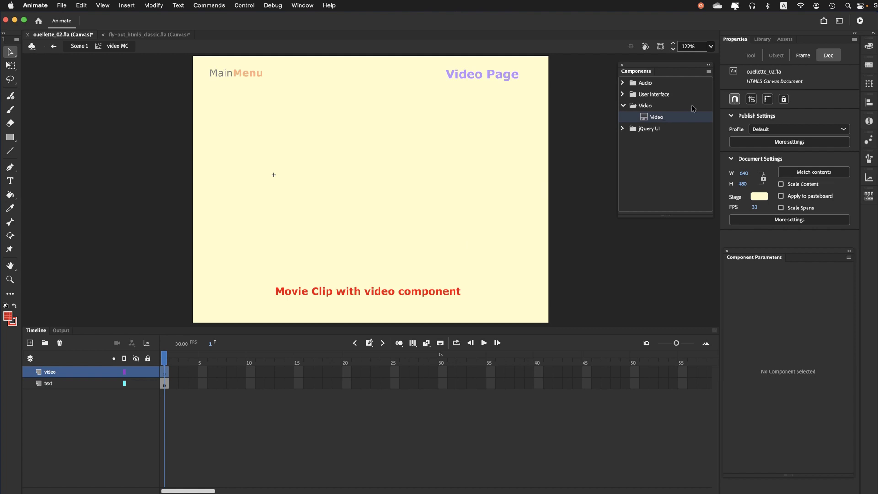
Rename the video button symbol in the library to videobut.
left_click(762, 40)
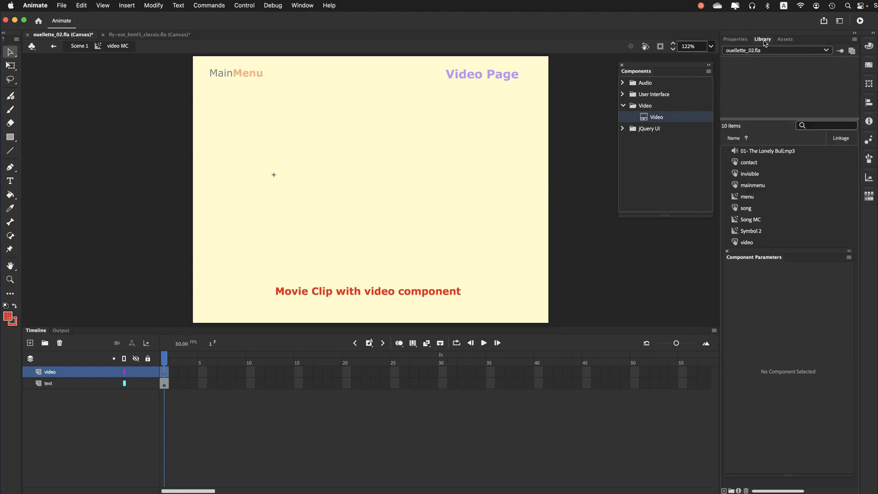
left_click(747, 242)
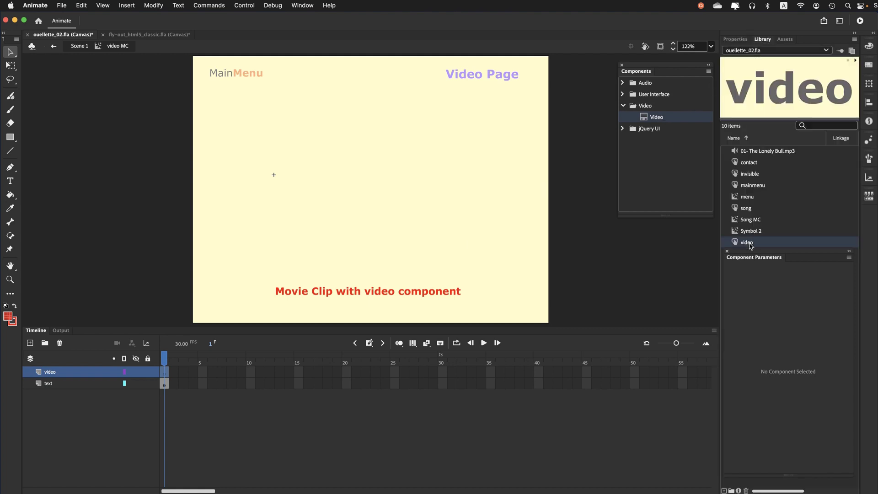
left_click(749, 242)
left_click(762, 245)
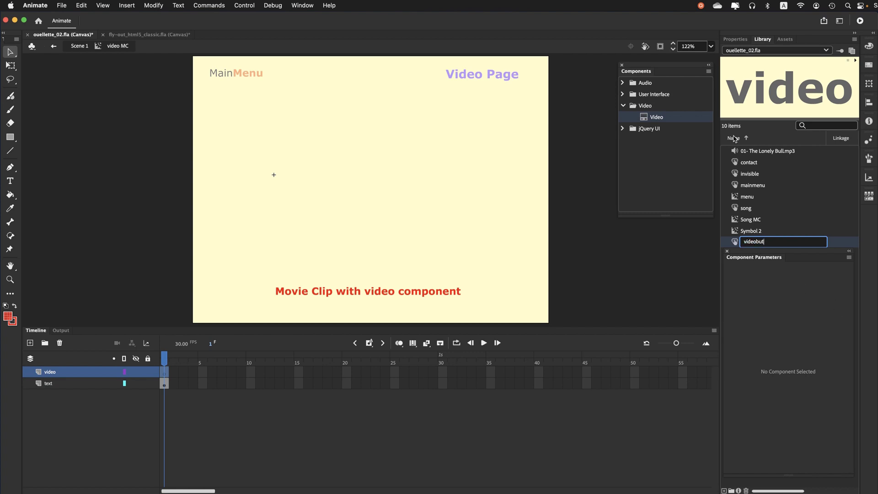
key("Return")
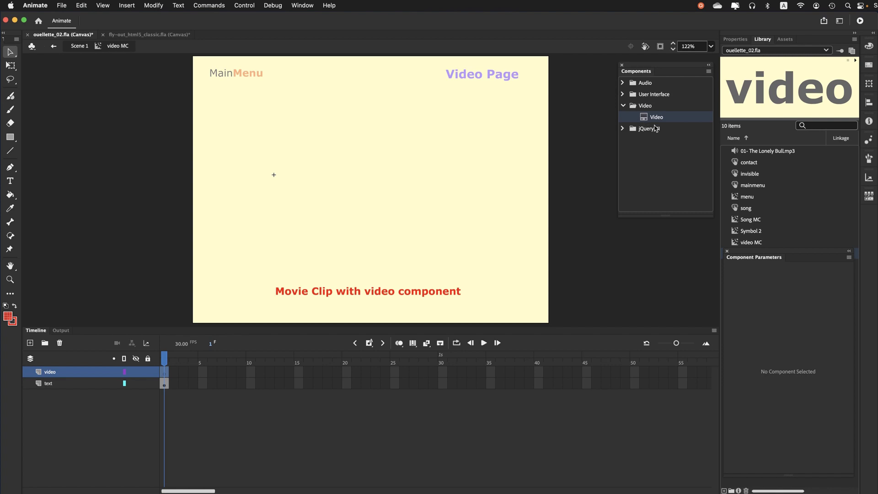
Place a 400 by 300 Video component on the video layer, above the caption text.
left_click(735, 40)
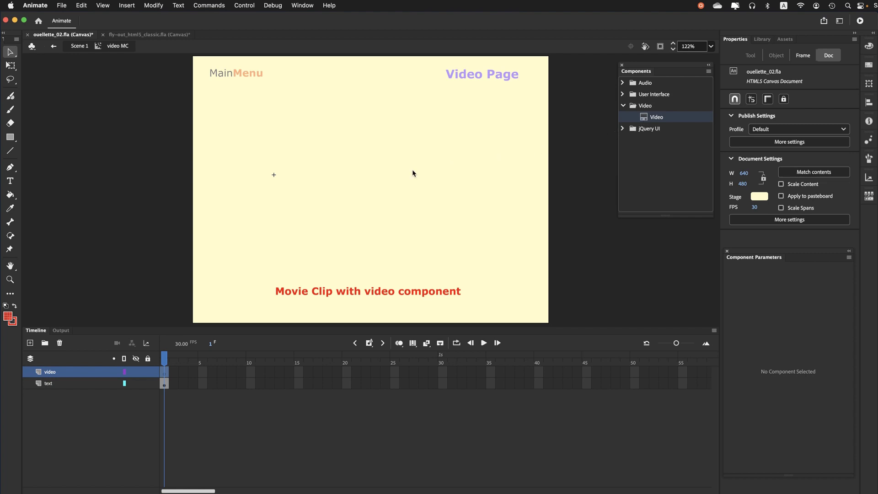
left_click_drag(357, 178, 339, 219)
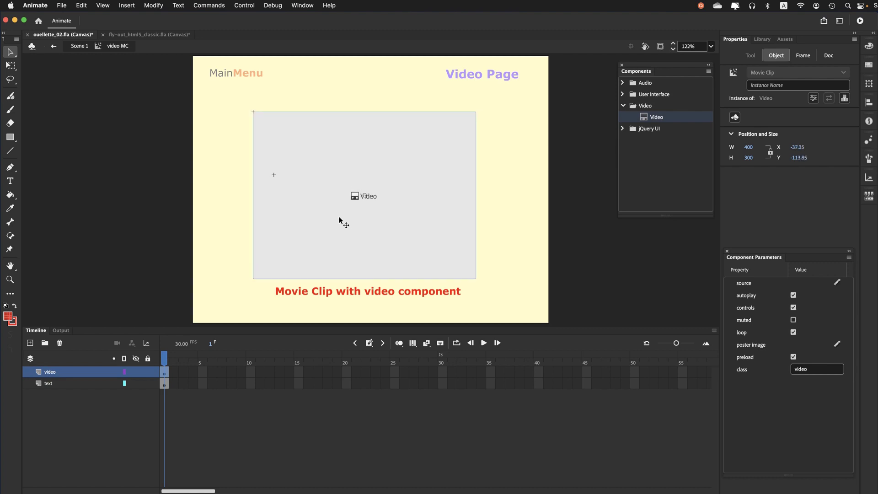
Show the document's library and move the Component Parameters off it so the whole item list is uncovered.
left_click(762, 39)
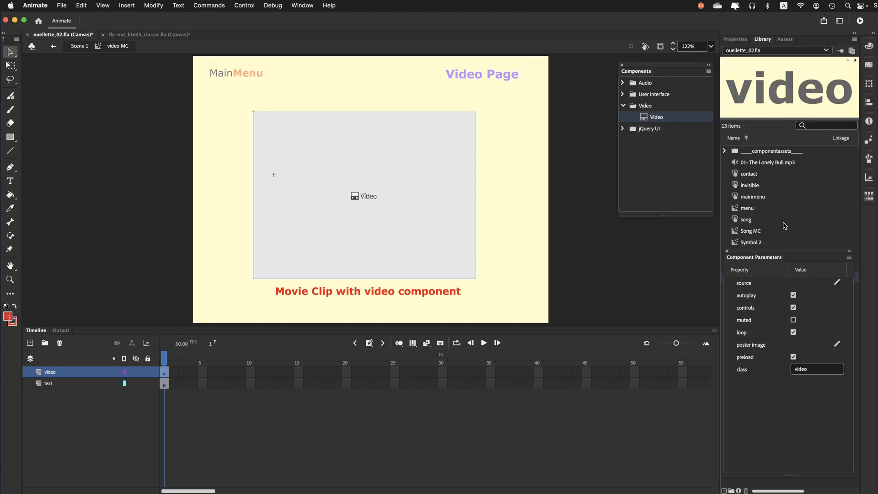
scroll(784, 201, "right", 3)
scroll(785, 201, "left", 3)
left_click_drag(816, 256, 666, 272)
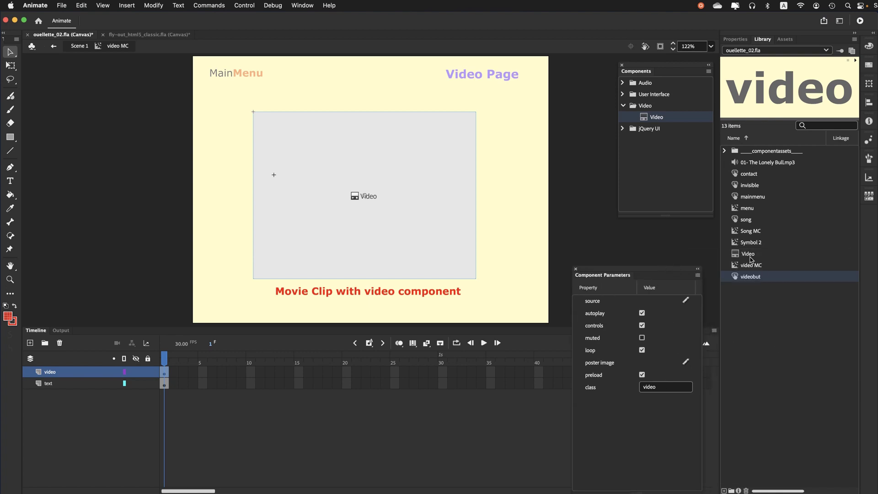
left_click_drag(688, 274, 704, 227)
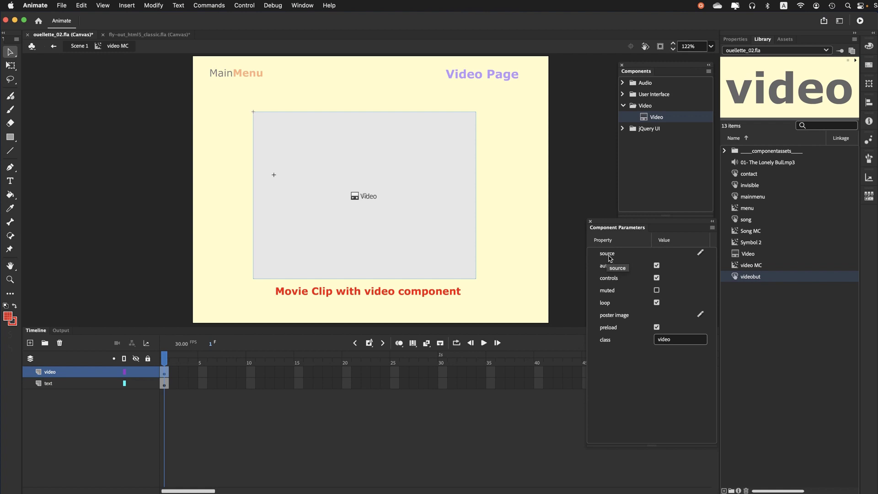
Switch to Finder to examine the project's assets folder, then return to Animate.
key("super+Tab")
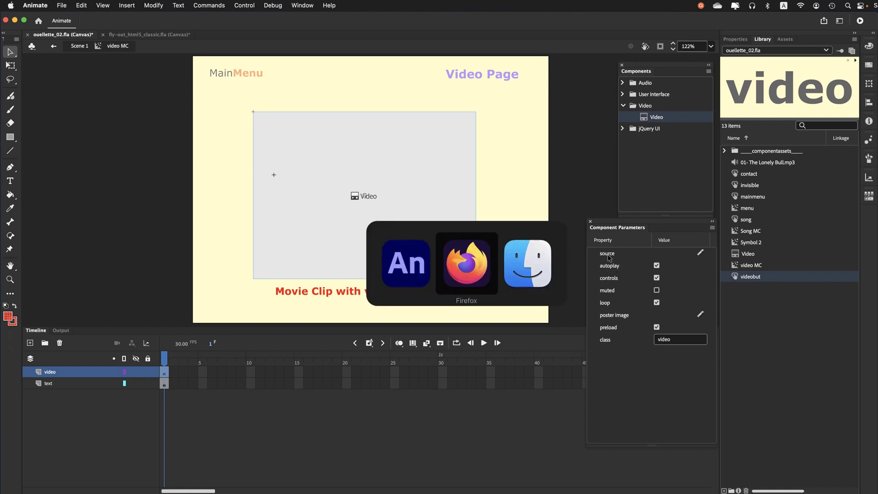
key("super+Tab")
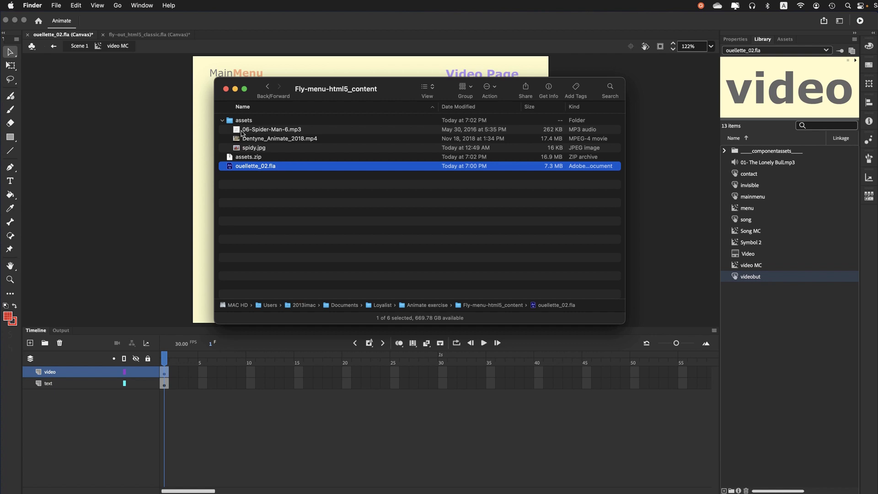
key("super+Tab")
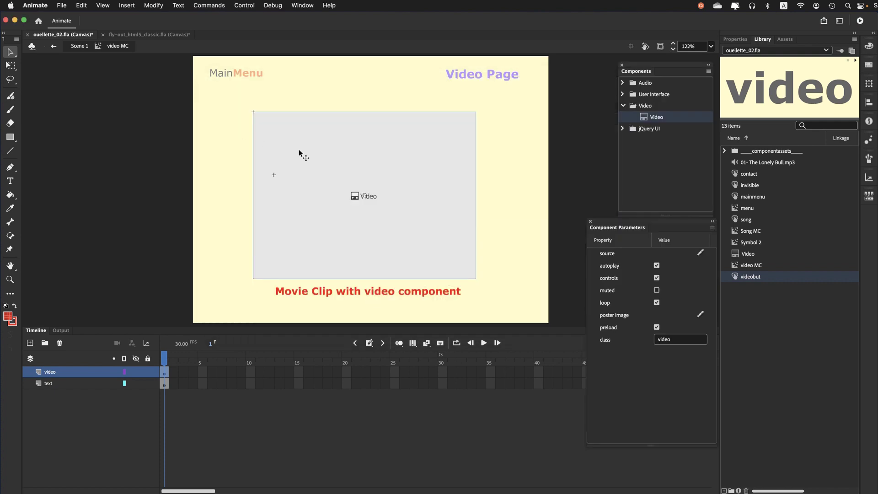
Set the Video component's source to Dentyne_Animate_2018.mp4 from the FlyMenu-html5 videos folder, matching the source dimensions.
left_click(700, 253)
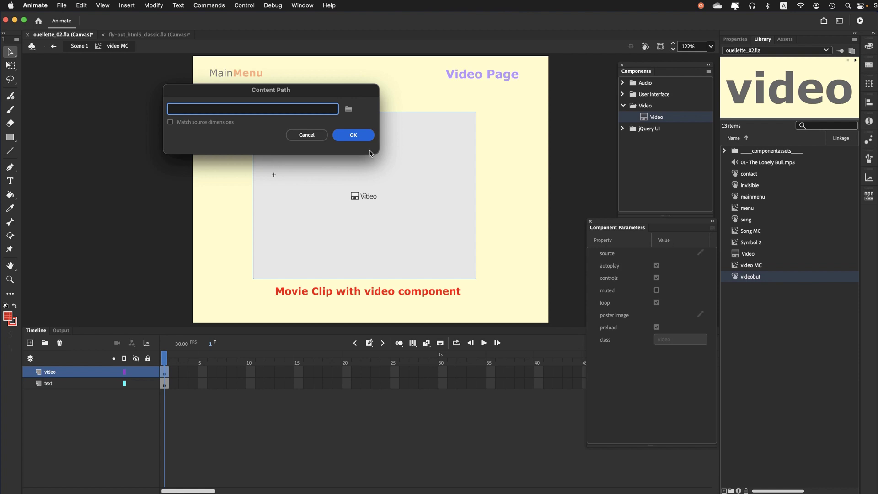
left_click_drag(246, 95, 281, 98)
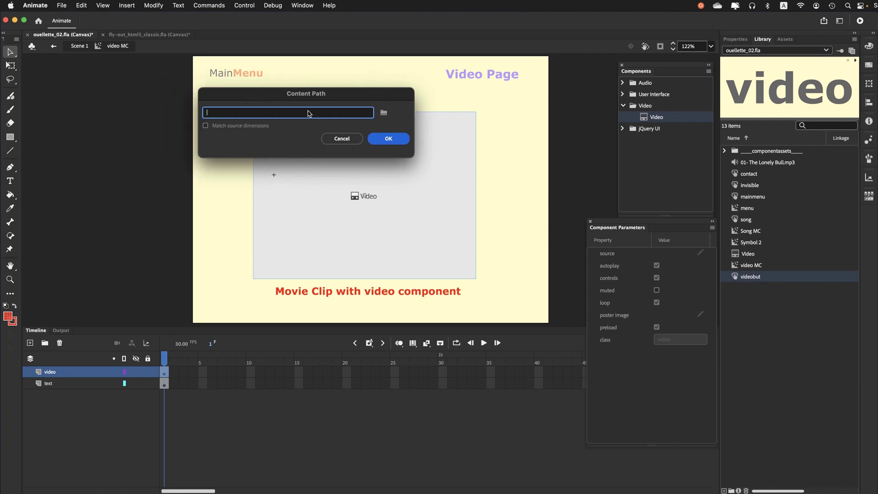
left_click(383, 115)
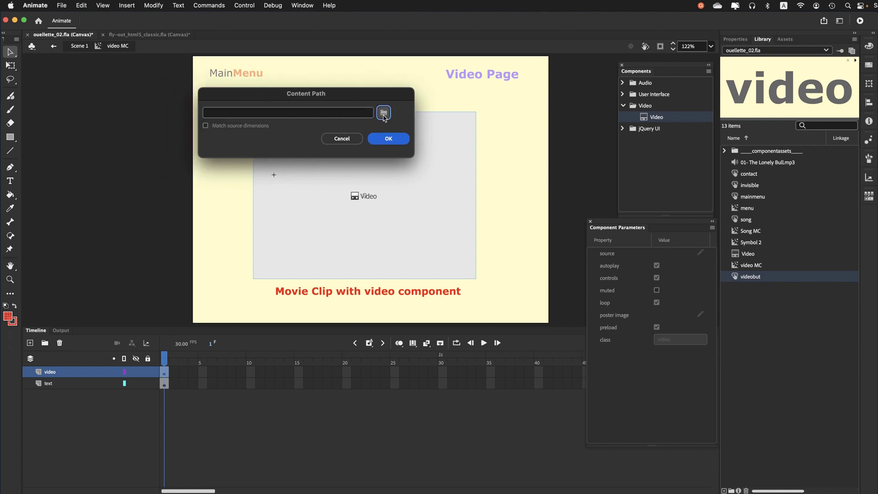
left_click(384, 118)
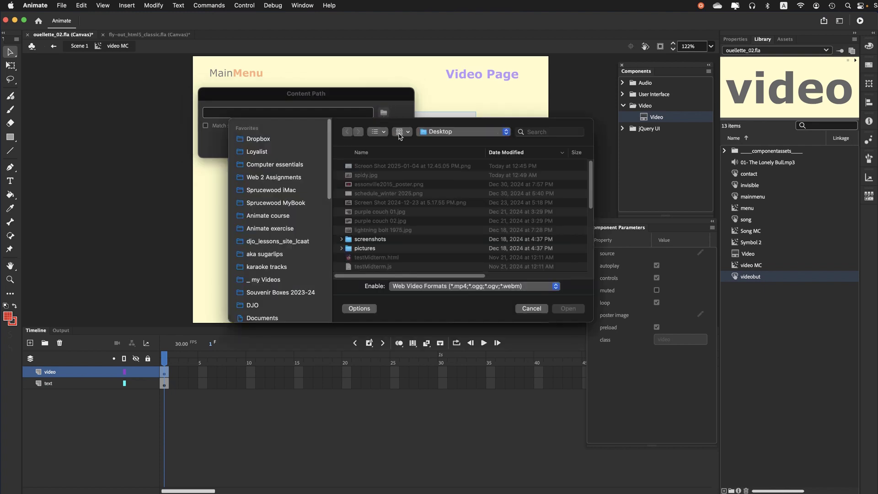
left_click(284, 234)
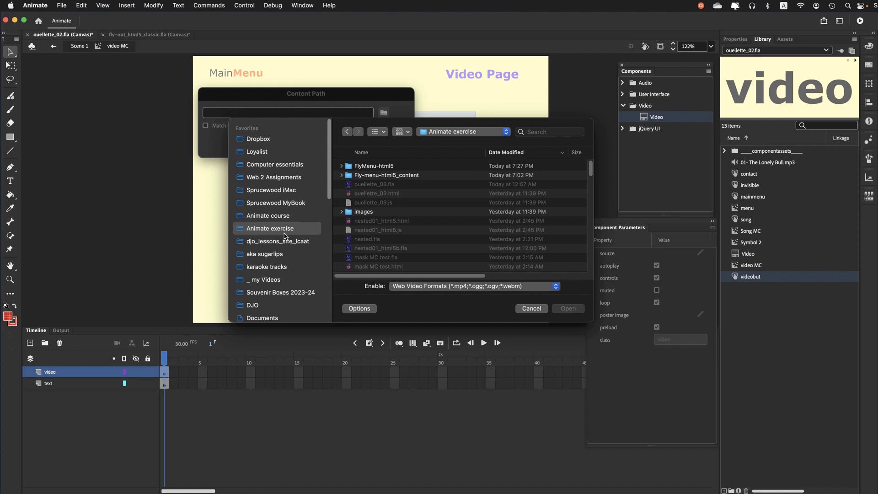
left_click(346, 167)
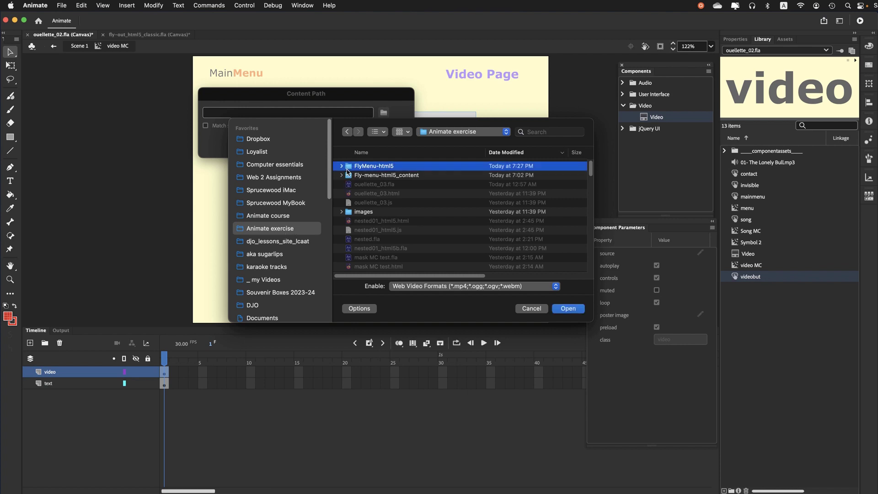
double_click(347, 172)
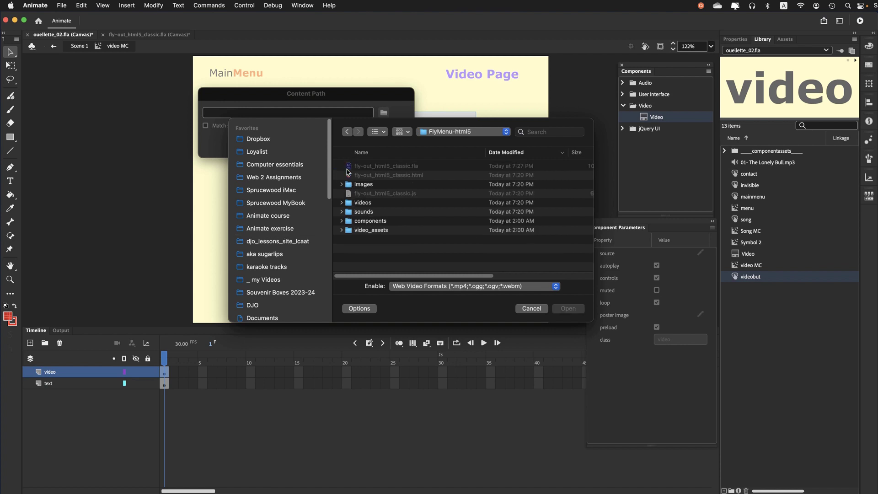
left_click(347, 207)
double_click(347, 207)
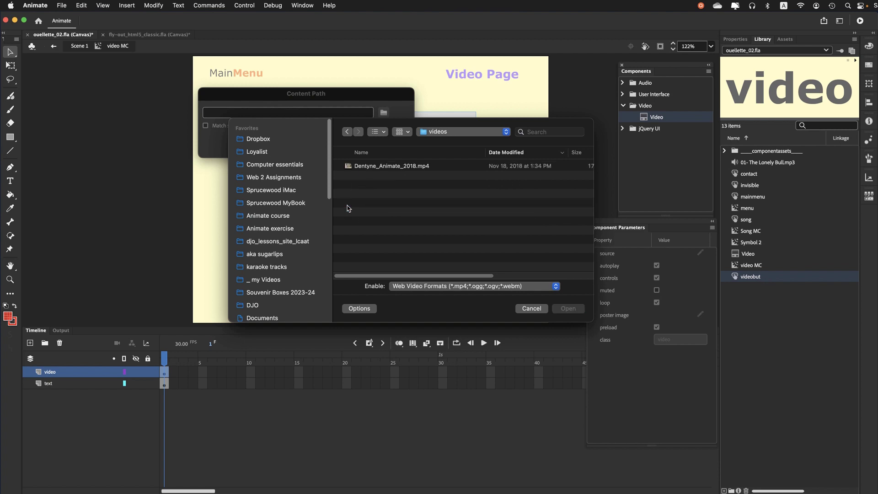
left_click(349, 168)
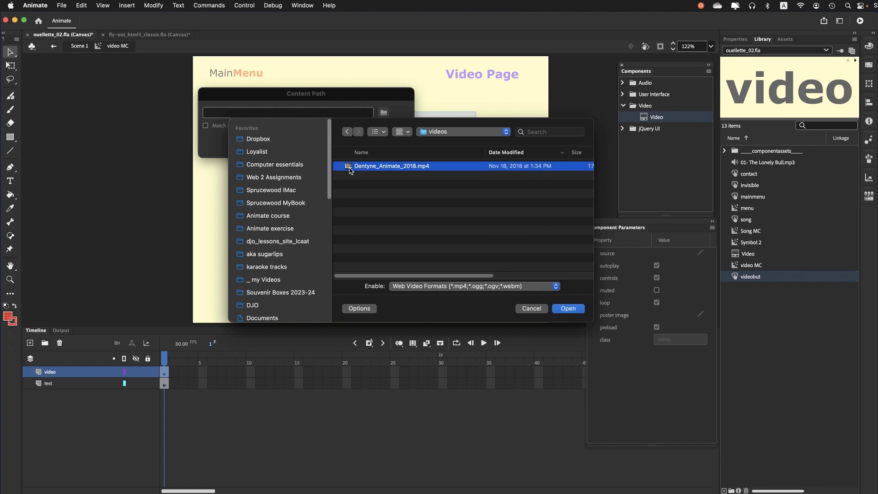
left_click(557, 310)
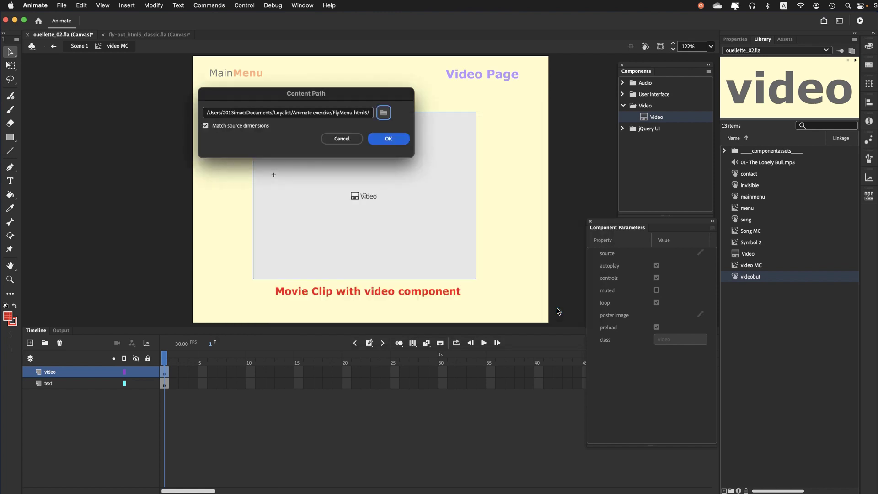
left_click(388, 139)
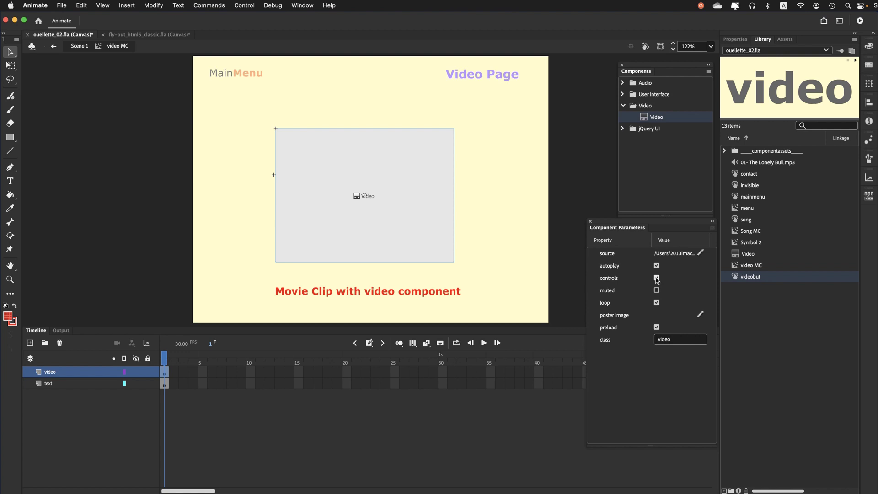
Turn off looping for the Video component and save the document.
left_click(657, 303)
left_click(63, 5)
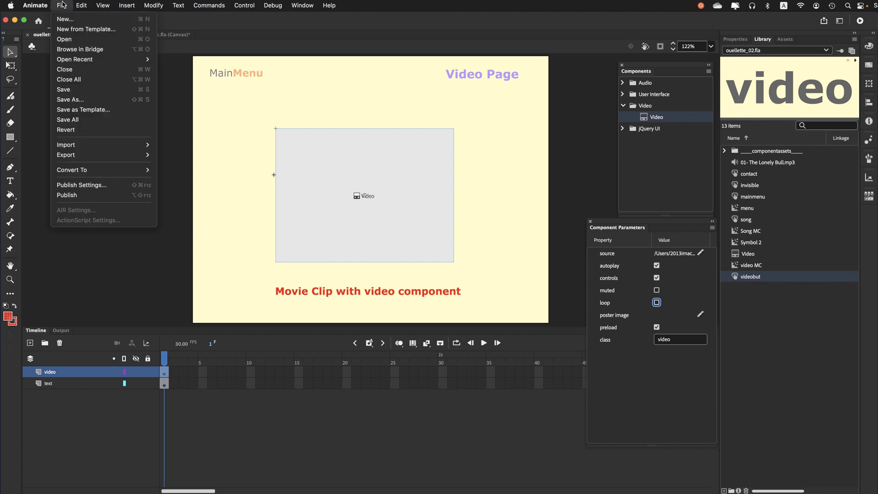
left_click(62, 91)
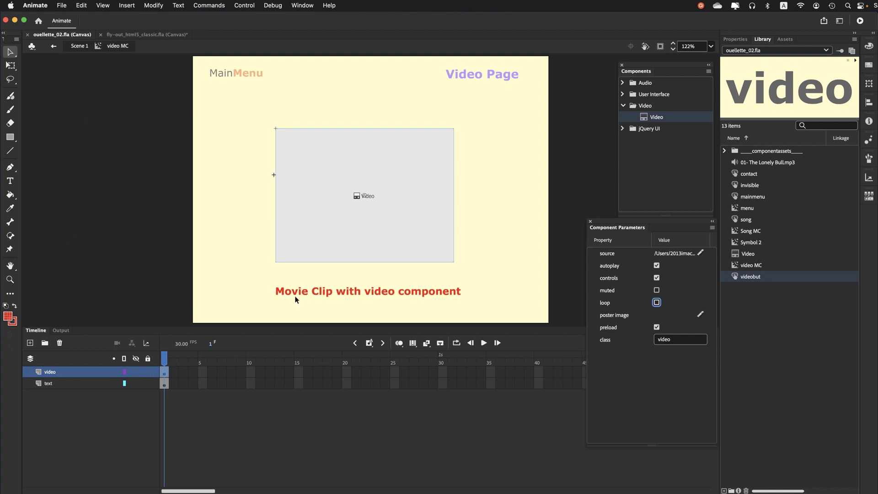
Move the Video component straight down so it sits closer to the caption text.
left_click(320, 252)
left_click_drag(327, 207, 328, 216)
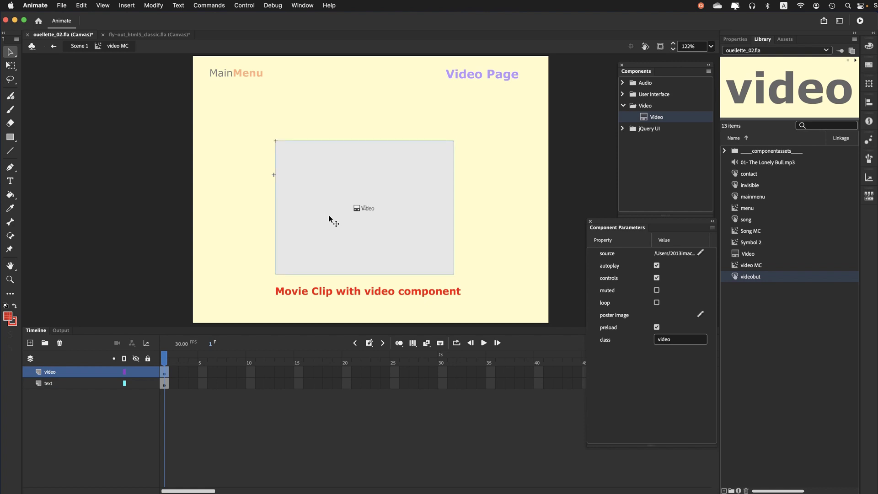
Recolour the caption on the text layer to solid blue 0000FF with 100% alpha.
left_click(78, 388)
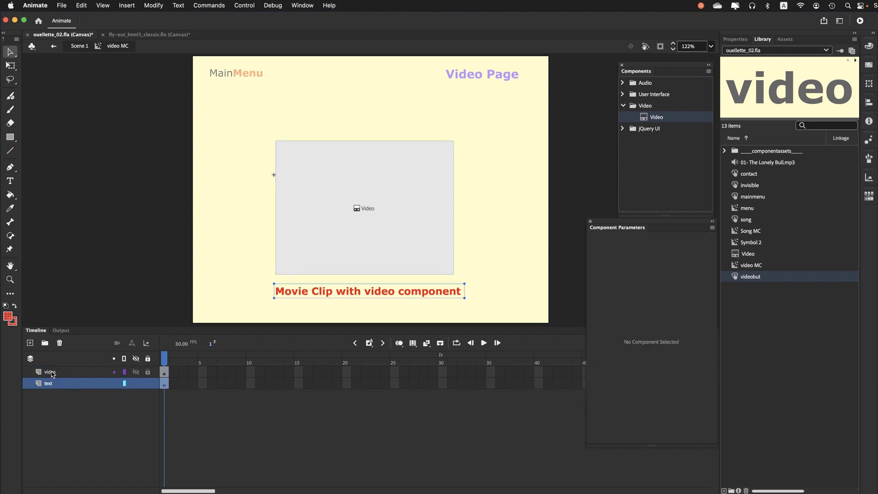
left_click(12, 319)
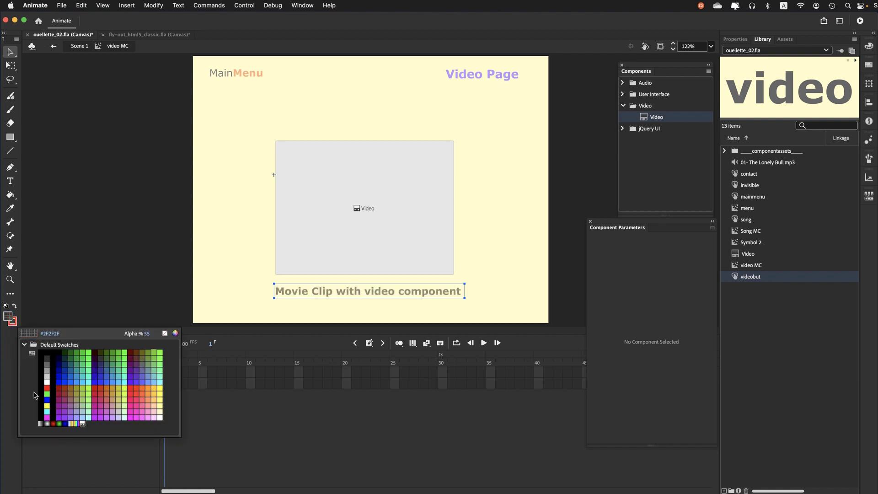
left_click(48, 401)
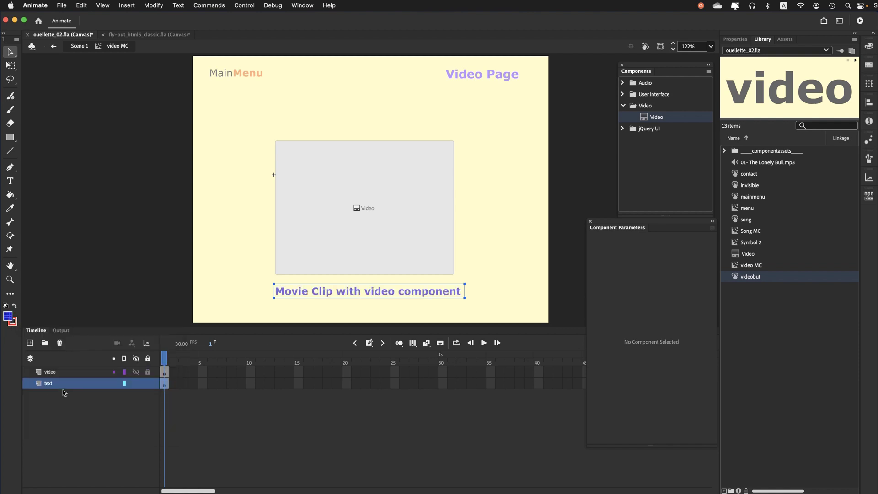
left_click(868, 47)
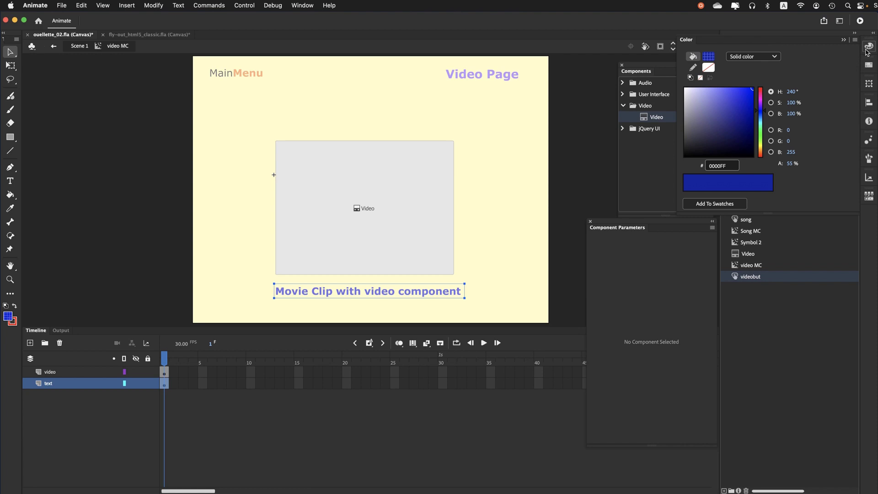
left_click_drag(791, 168, 822, 166)
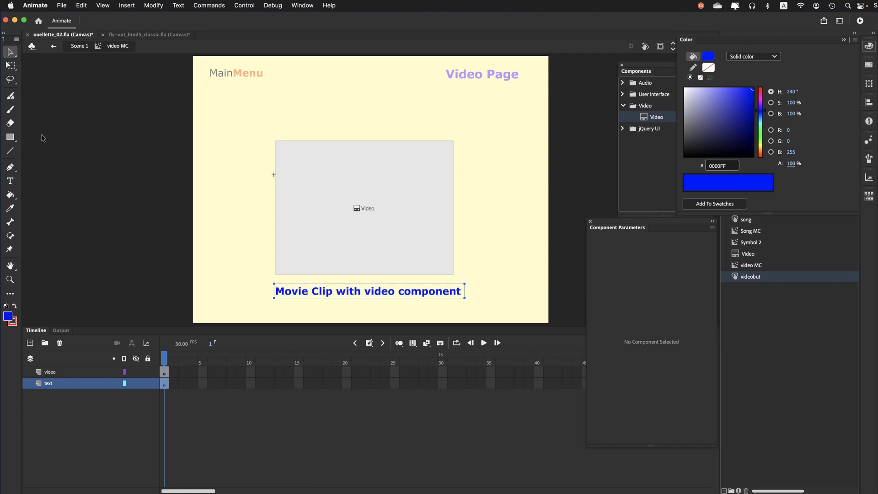
Draw a blue rectangle without a stroke on the text layer, slightly larger than the video, as a frame behind it.
left_click(11, 139)
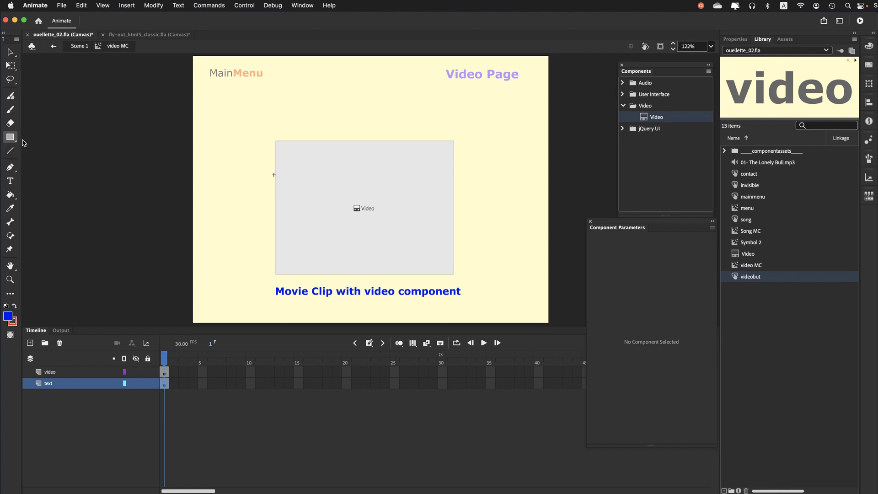
left_click(13, 321)
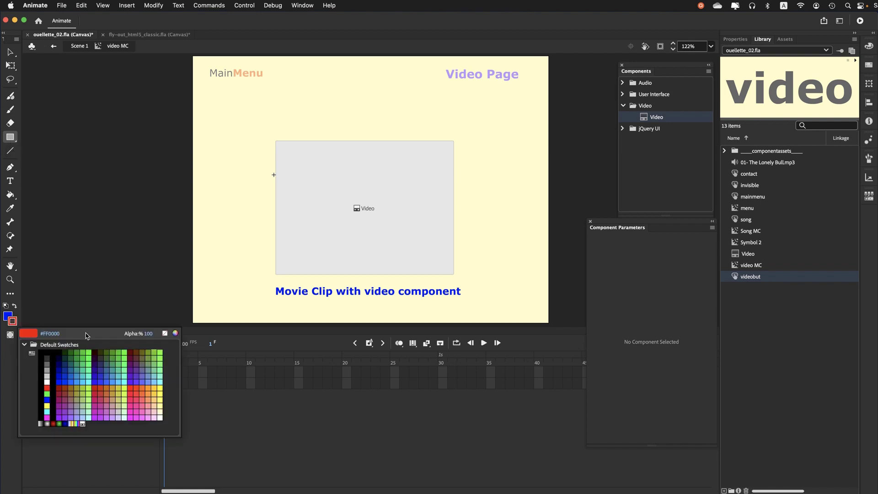
left_click(165, 333)
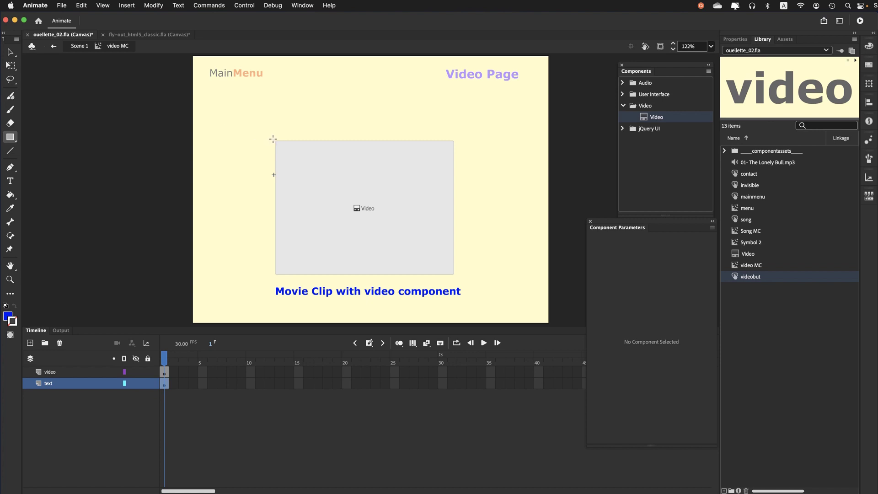
left_click_drag(273, 139, 459, 279)
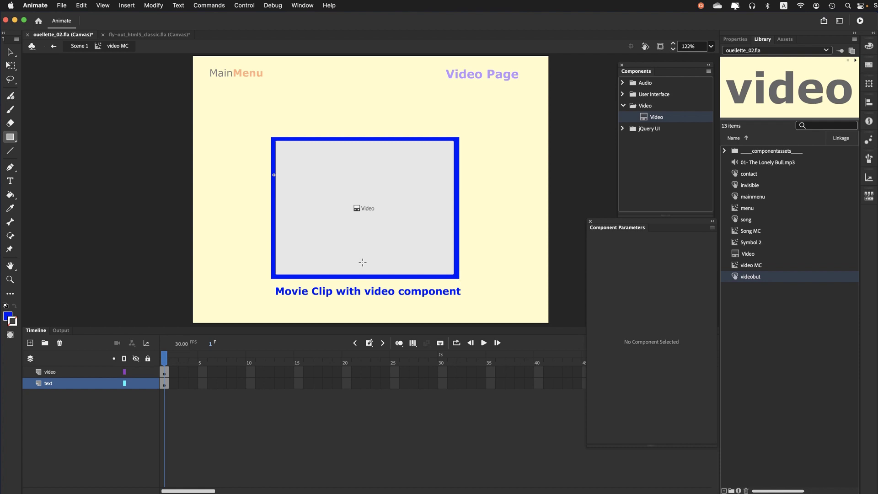
Switch to the Selection tool, select the video layer and save the document.
left_click(10, 52)
left_click(77, 376)
left_click(61, 5)
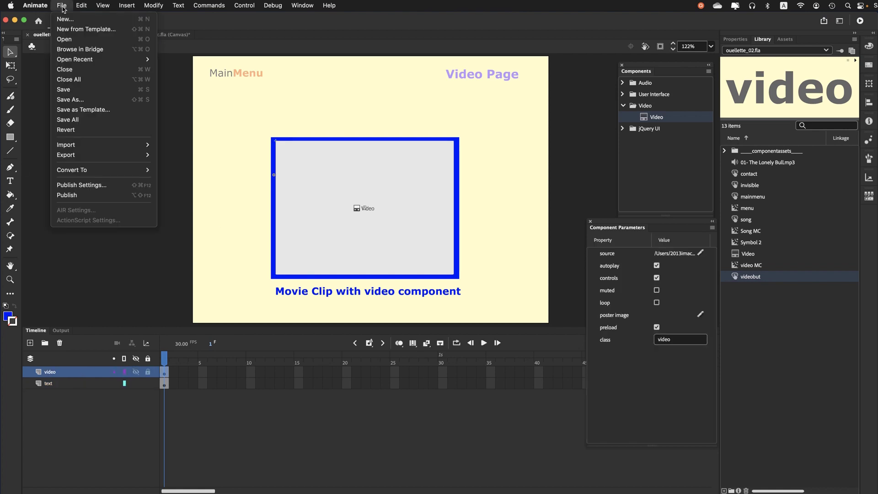
left_click(61, 91)
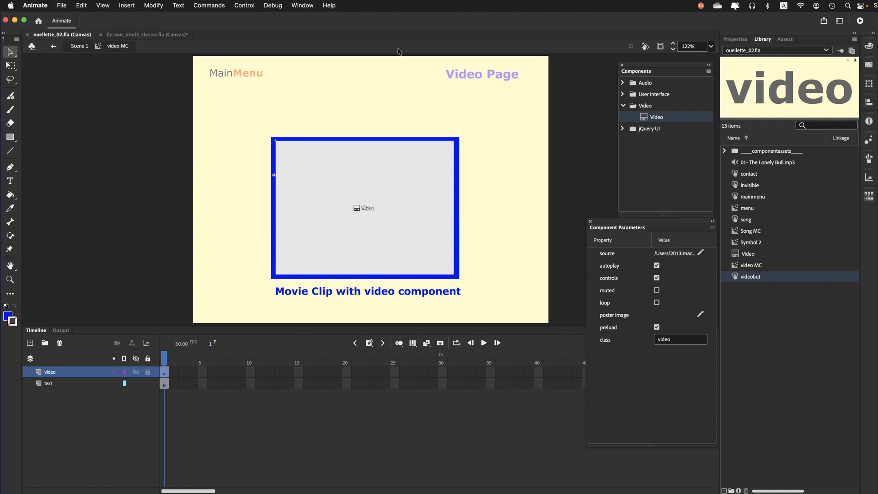
Test the movie in the browser and open the video page from the fly-out menu to check playback.
left_click(860, 21)
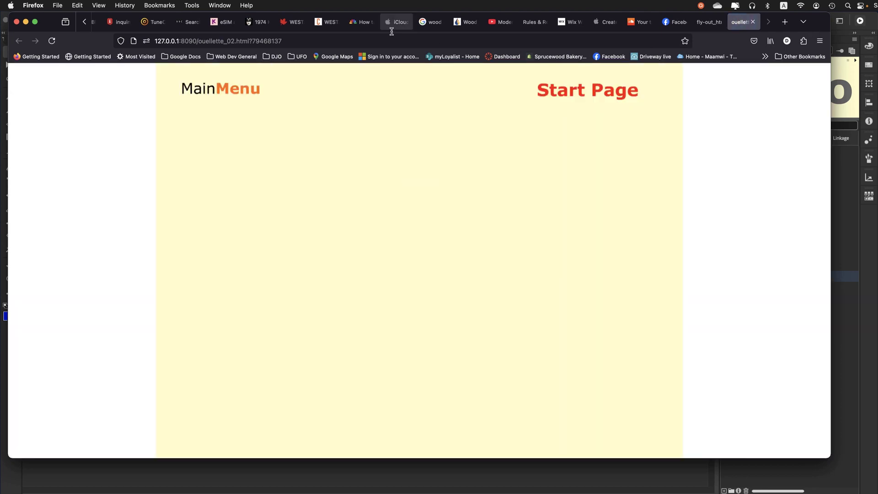
mouse_move(257, 86)
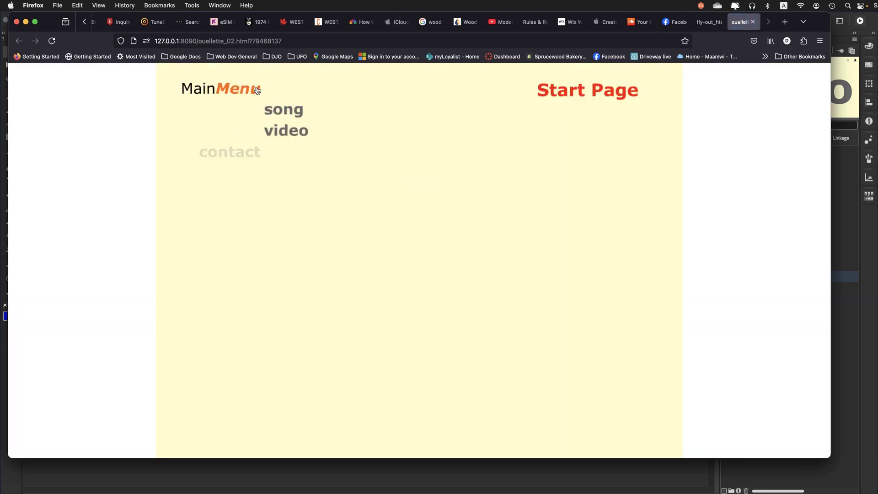
left_click(282, 133)
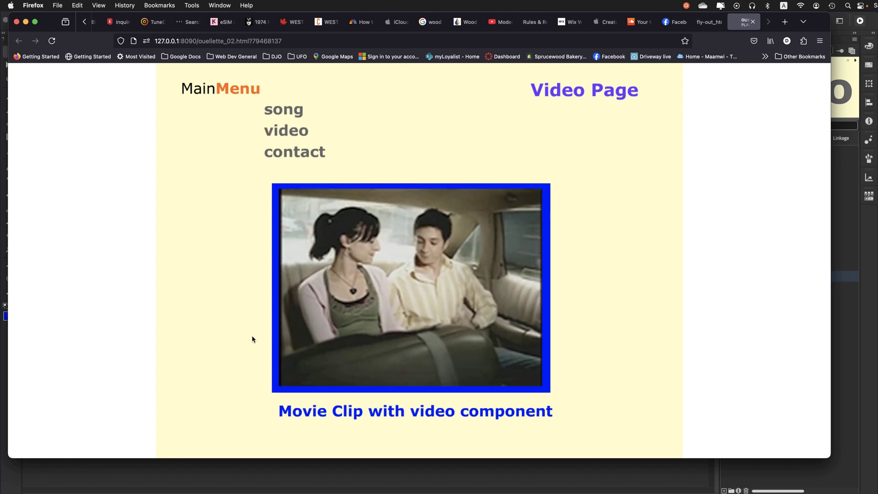
mouse_move(286, 384)
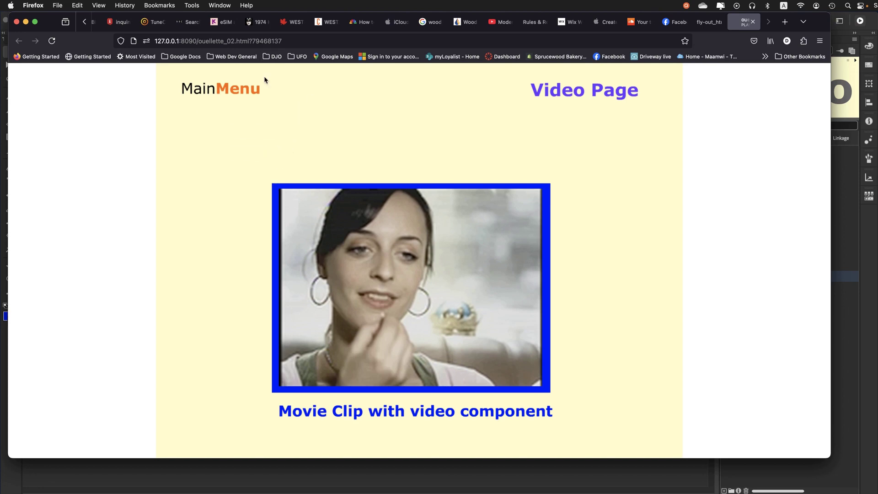
Check switching from the video page to the song page and back, close the preview and return to Animate.
mouse_move(255, 89)
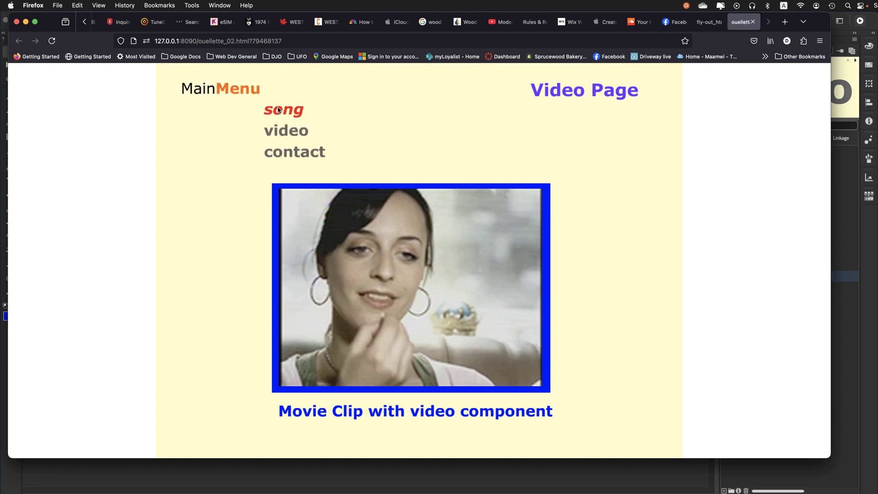
left_click(281, 113)
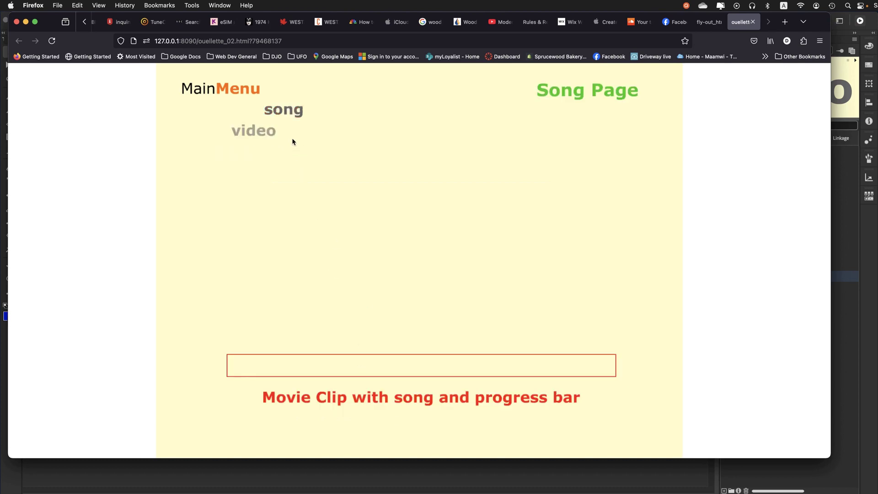
mouse_move(239, 89)
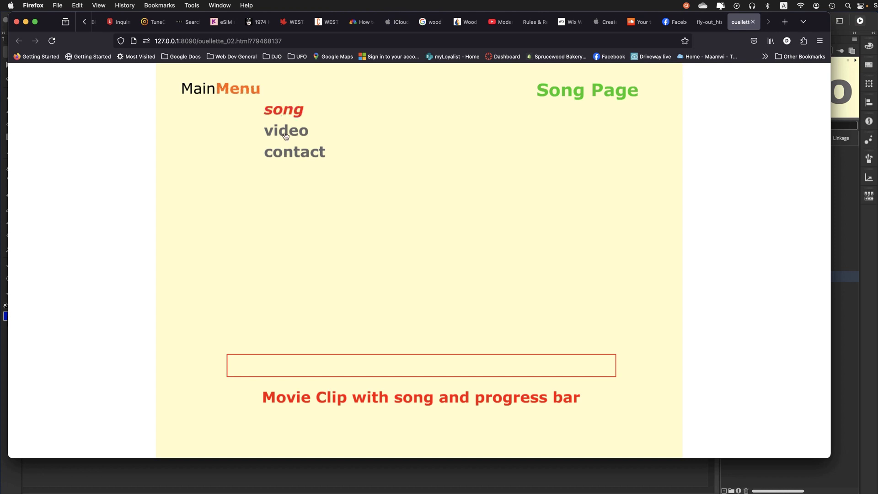
left_click(285, 134)
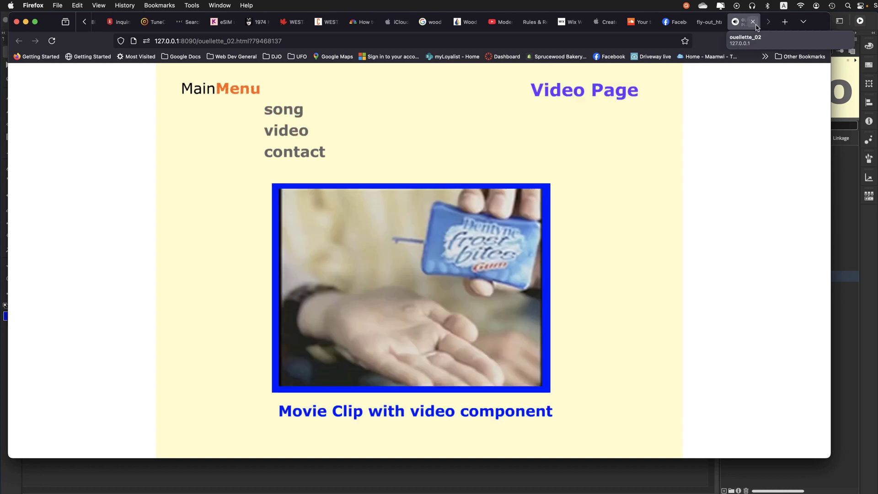
left_click(753, 22)
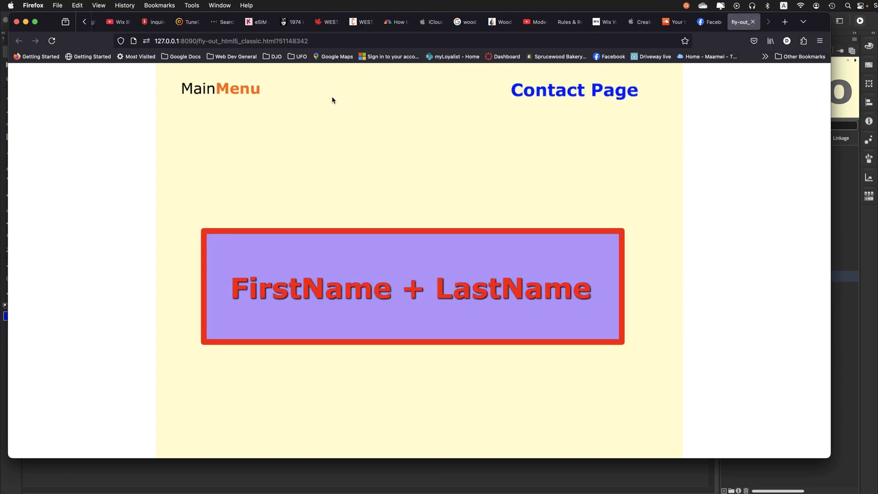
key("super+Tab")
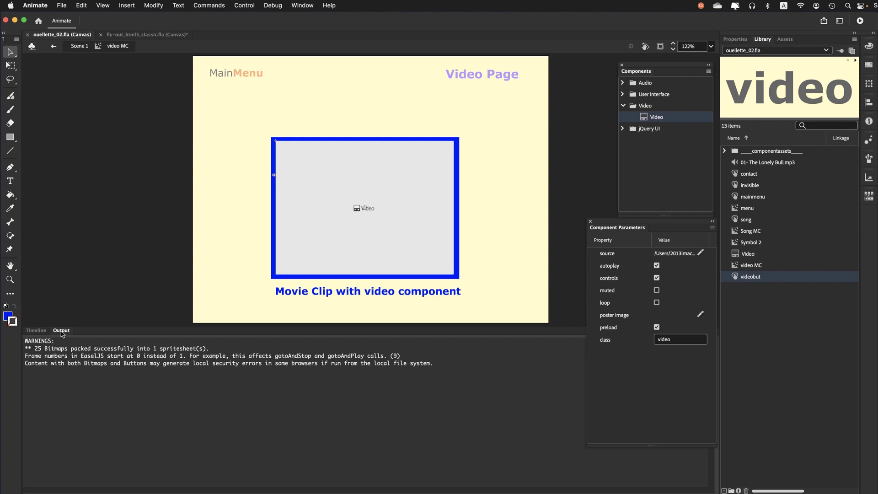
Return to Scene 1 and select the song and progress bar movie clip at frame 10, the song page.
left_click(37, 330)
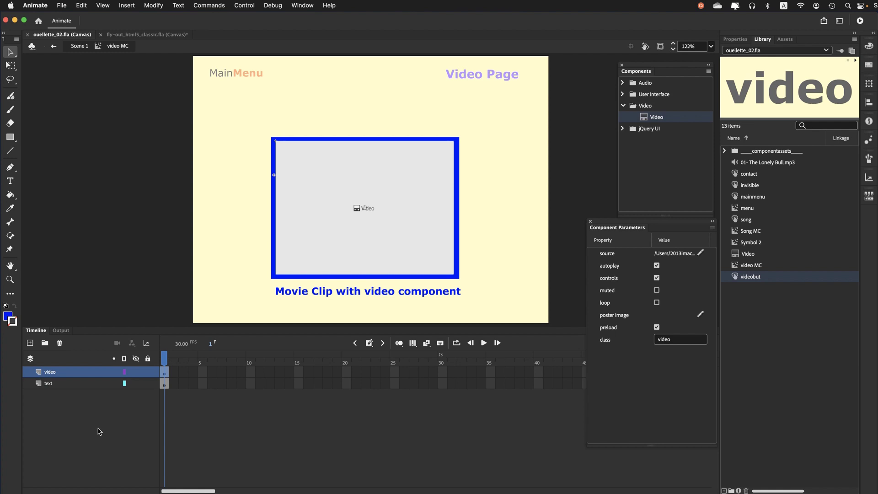
key("super+F3")
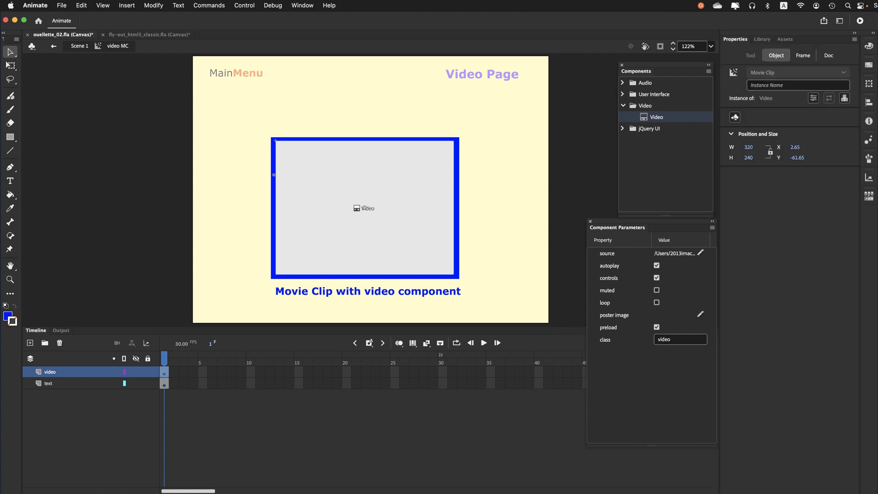
left_click(80, 46)
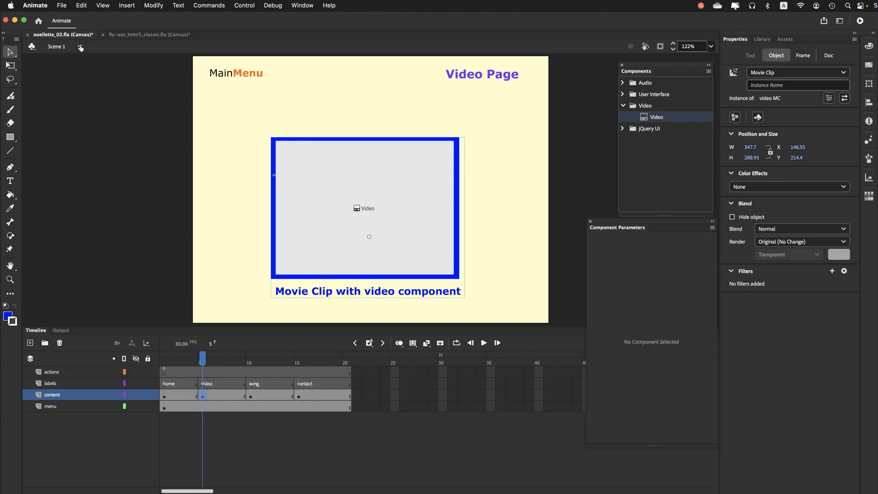
left_click(251, 362)
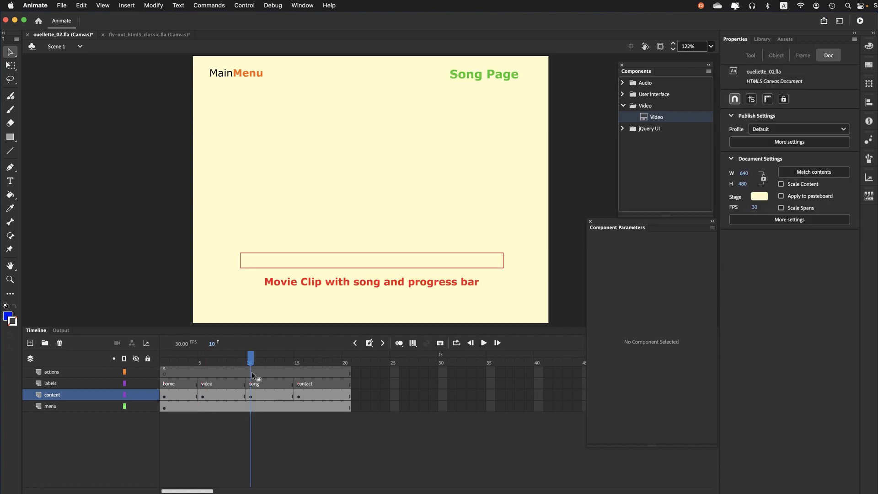
left_click(274, 286)
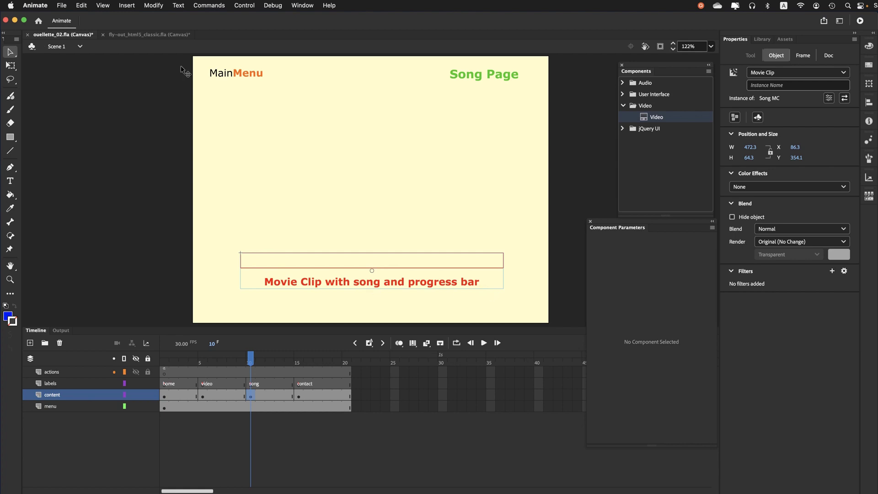
left_click(153, 6)
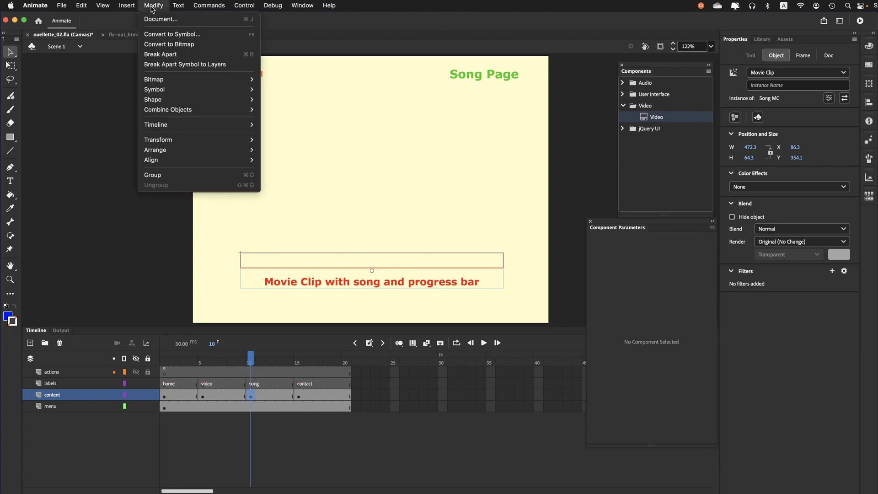
left_click(159, 34)
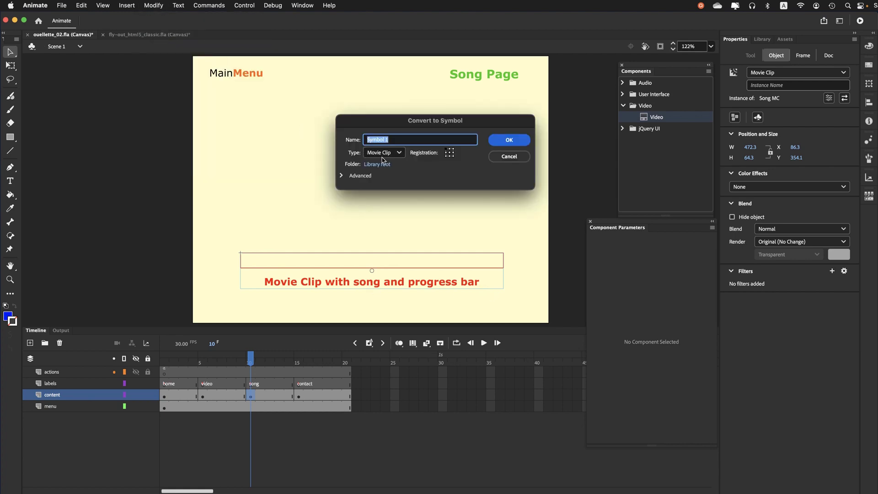
left_click(504, 157)
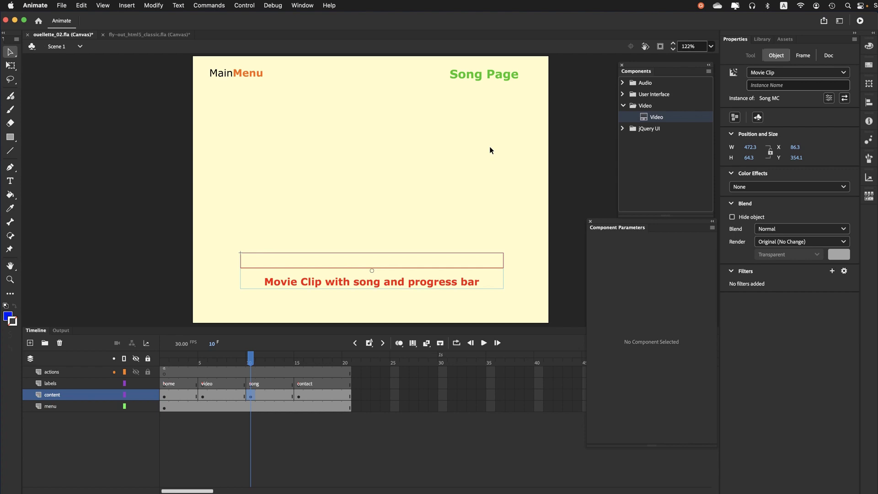
Open the Song MC movie clip for editing and rename its only layer text.
double_click(283, 287)
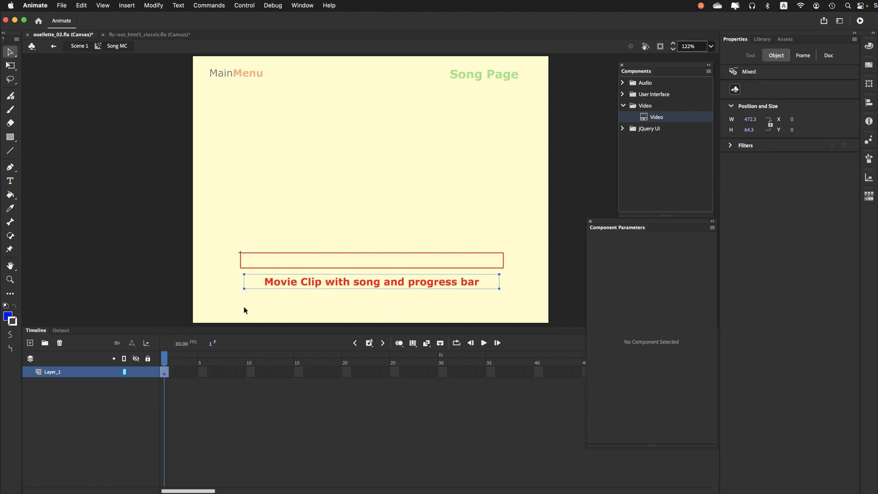
double_click(54, 372)
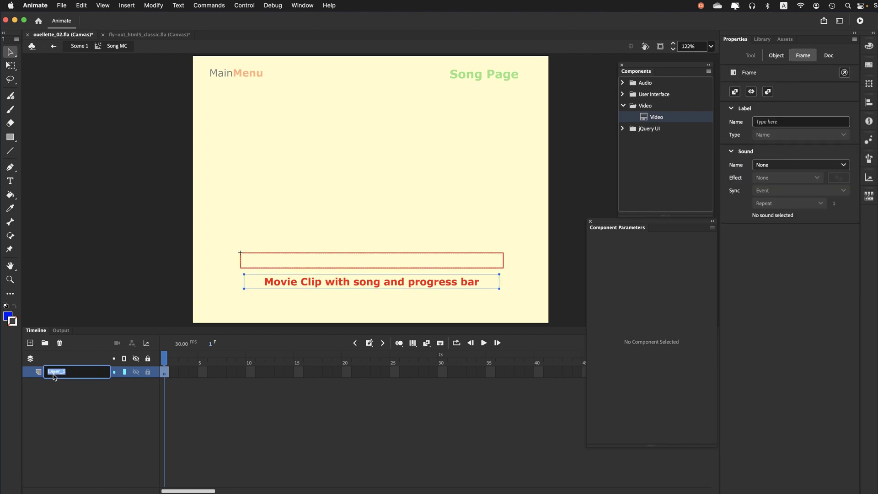
type("text")
key("Return")
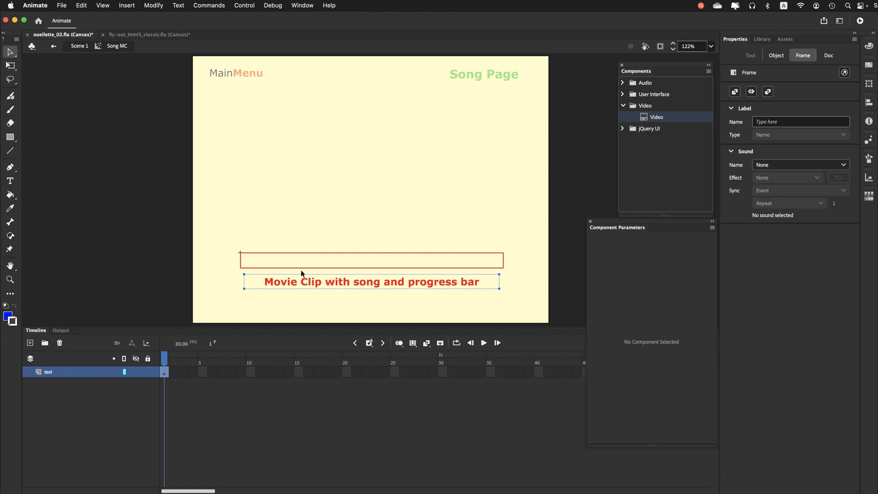
Delete the red outlined rectangle above the caption in Song MC.
left_click(234, 247)
left_click_drag(227, 238, 509, 271)
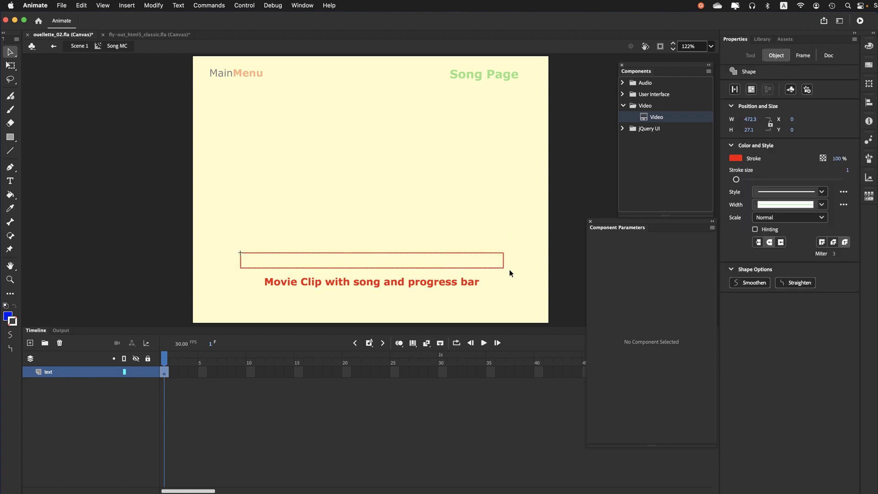
key("Delete")
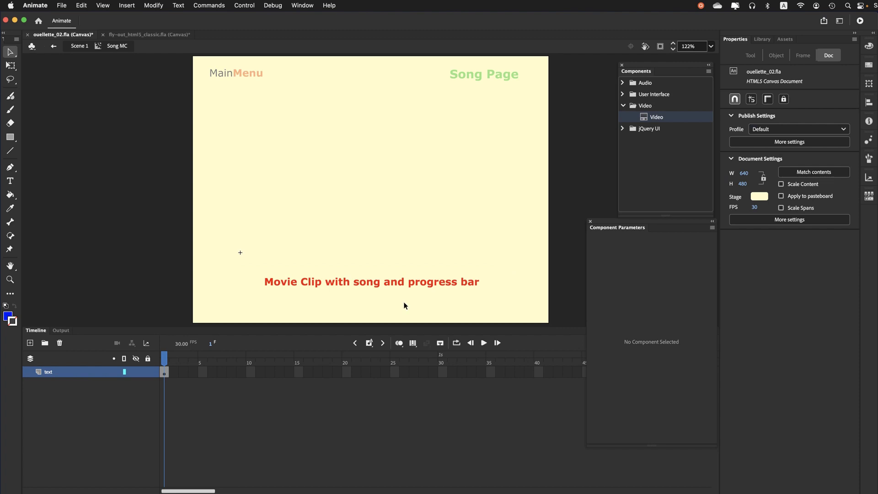
Add a new layer above the text layer and name it fill.
left_click(30, 343)
double_click(53, 373)
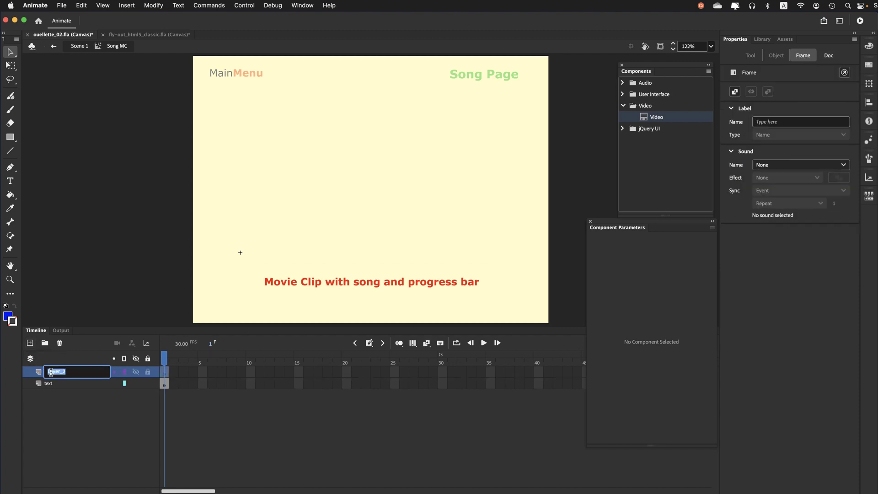
type("fl")
type("ll")
key("Return")
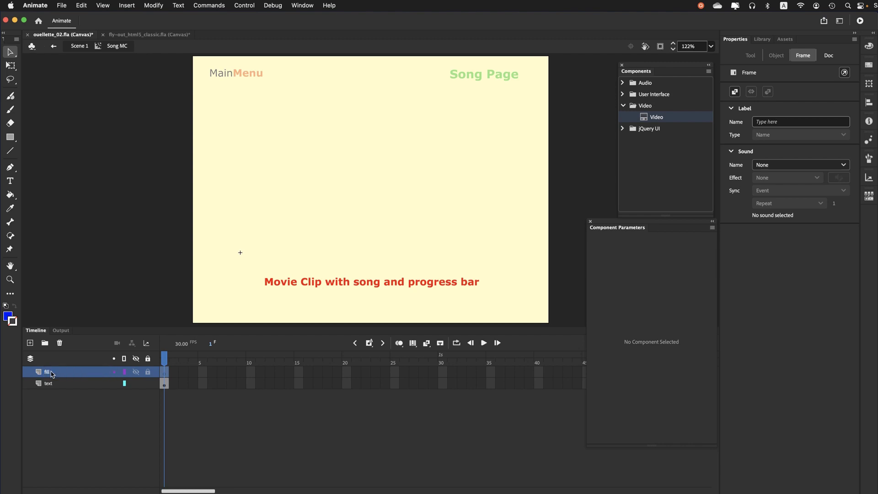
Add two more layers above the fill layer, named stroke and song, with song uppermost.
left_click(31, 344)
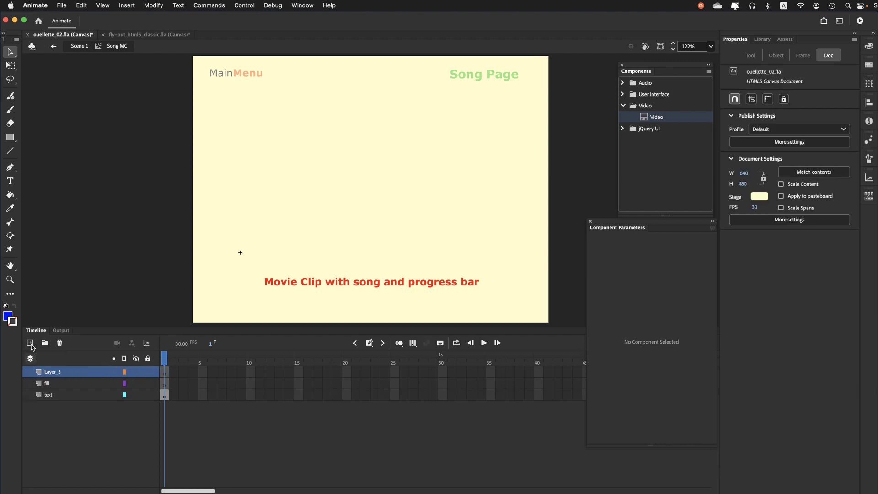
double_click(54, 371)
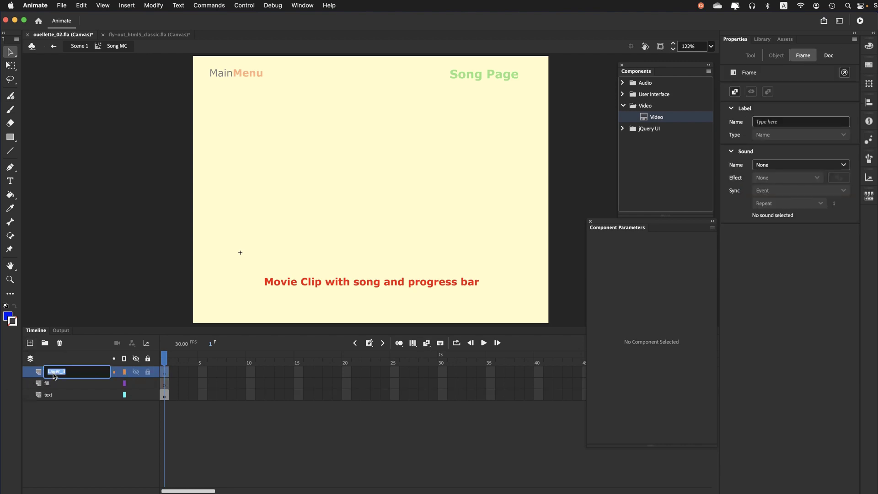
type("stroke")
key("Return")
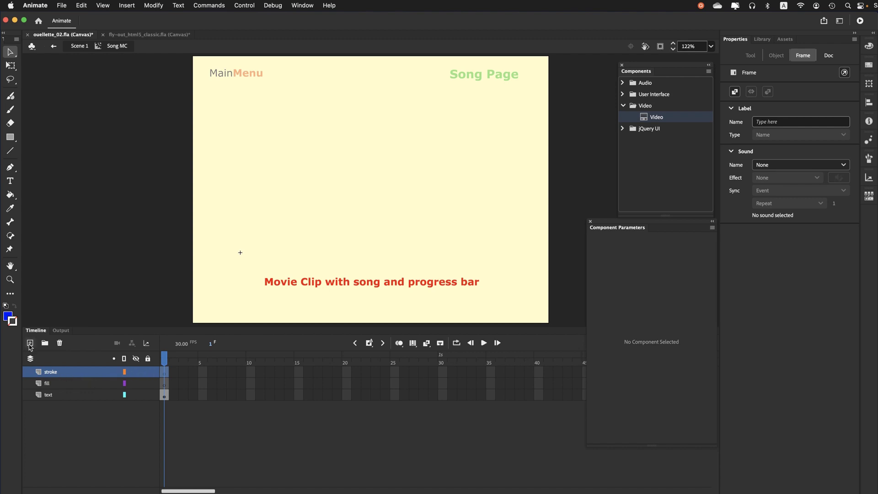
left_click(30, 344)
double_click(51, 371)
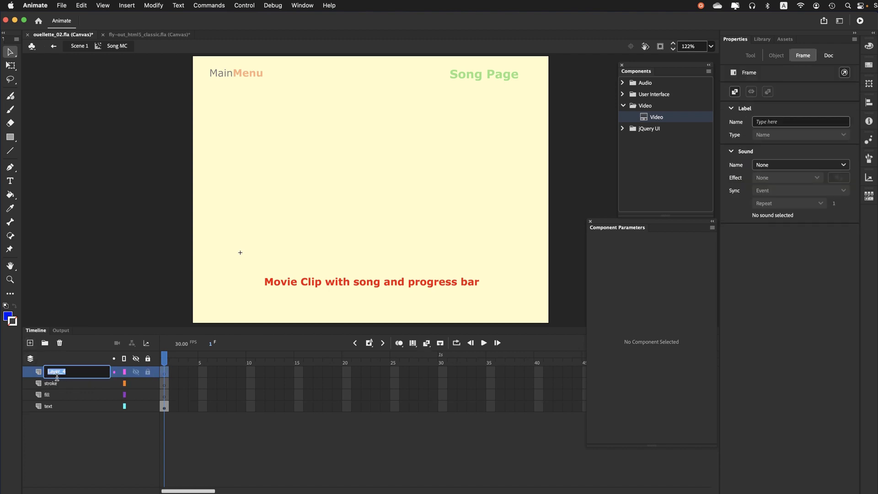
type("song")
key("Return")
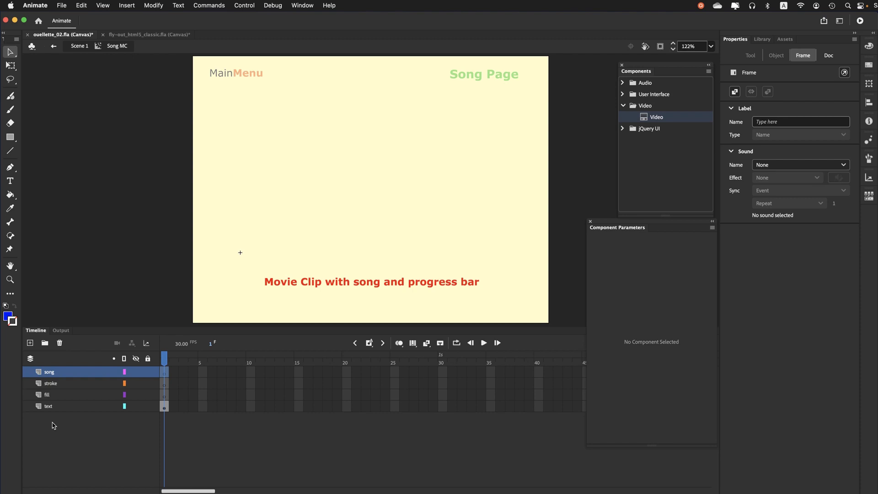
Save the document and import 06-Spider-Man-6.mp3 from the assets folder of Fly-menu-html5_content into the library.
left_click(60, 6)
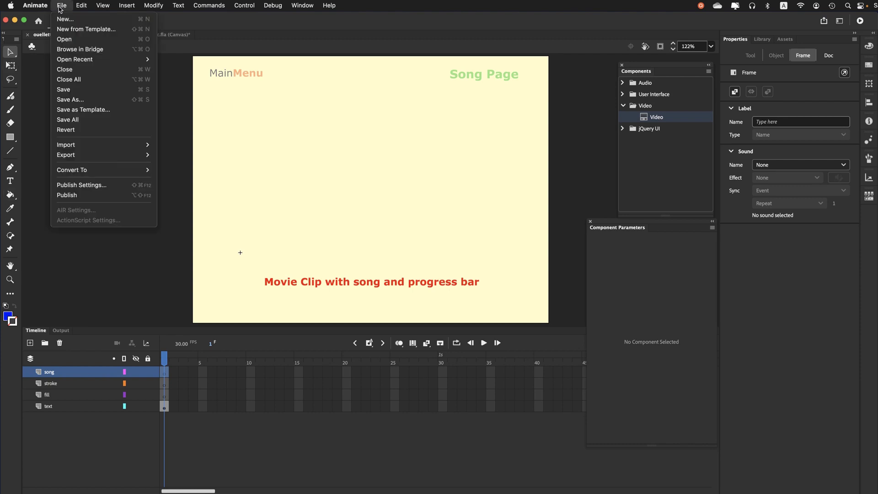
left_click(63, 90)
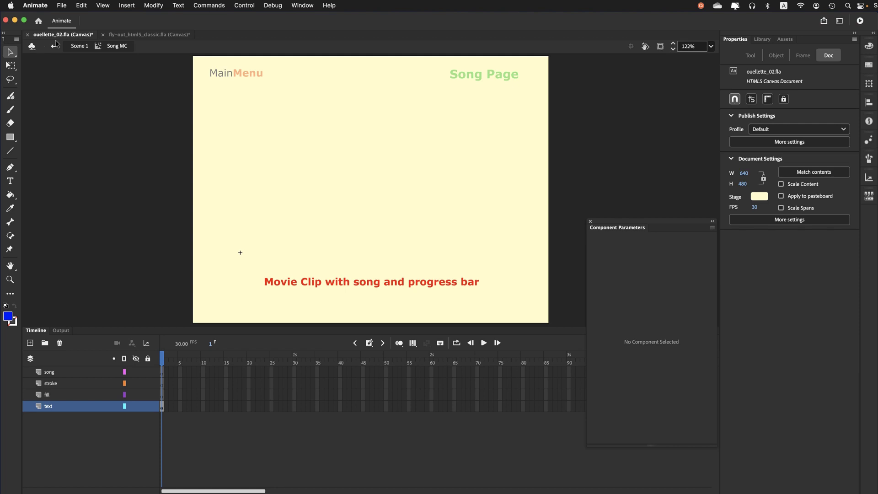
left_click(61, 6)
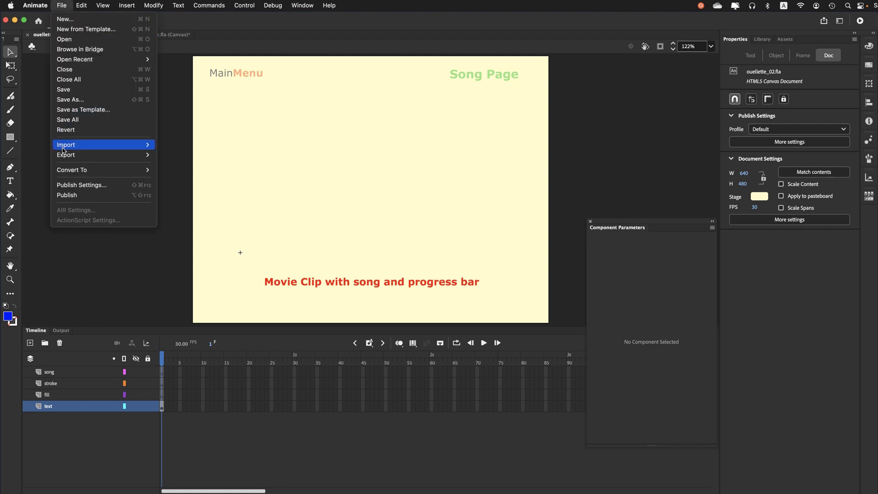
mouse_move(115, 145)
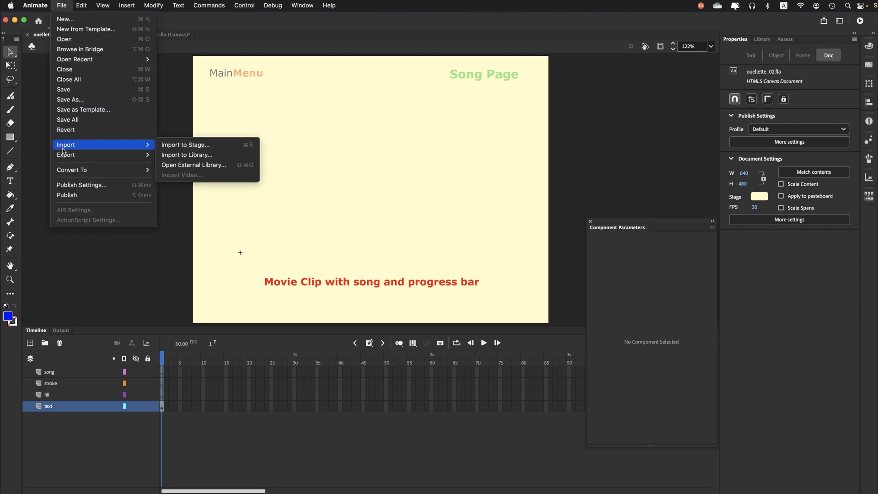
left_click(191, 155)
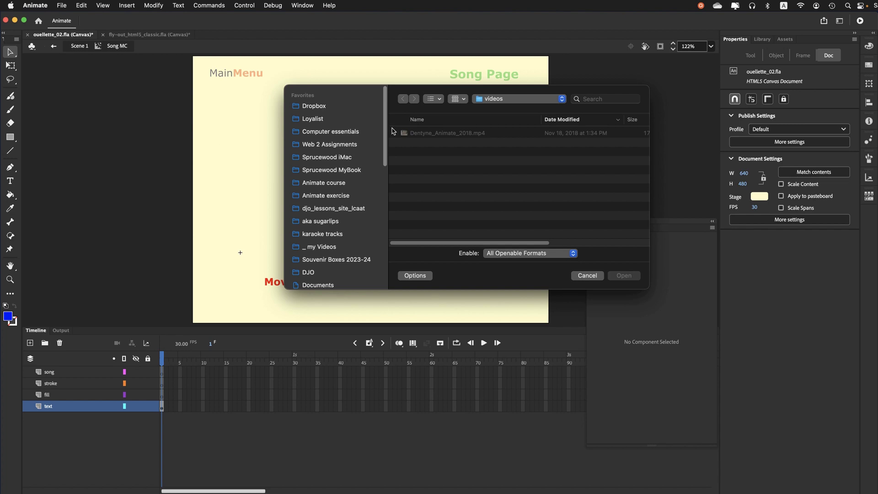
left_click(505, 99)
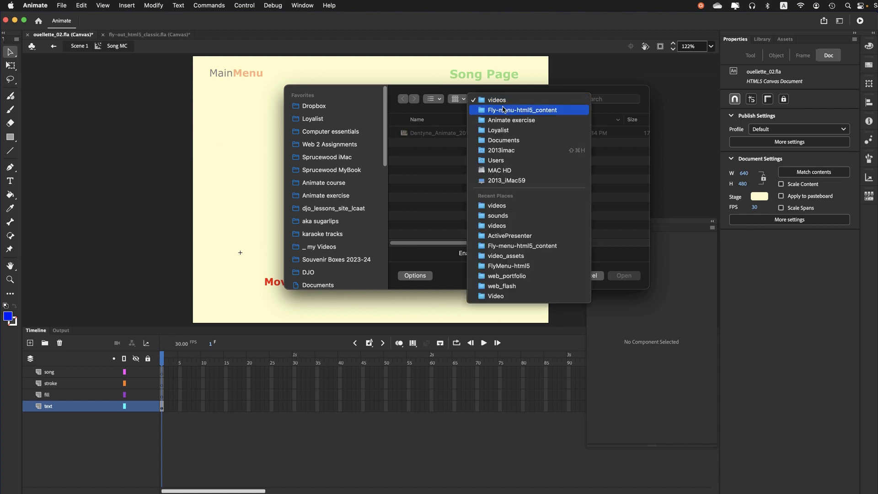
left_click(503, 110)
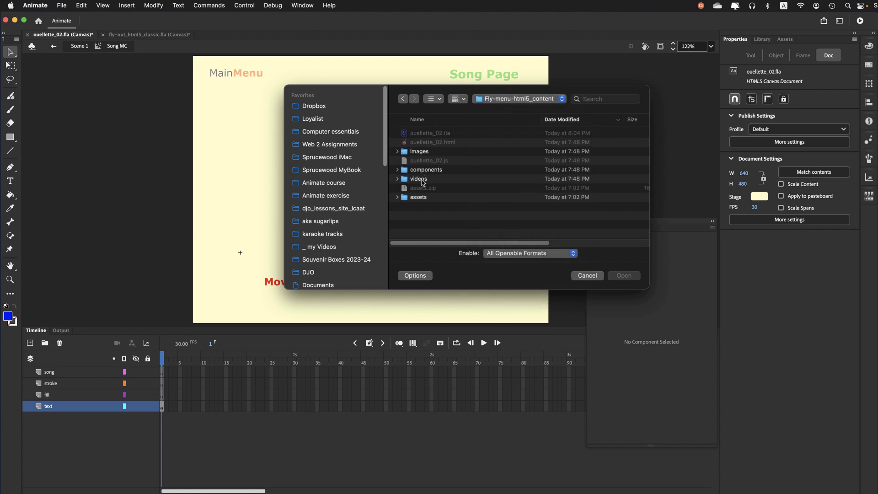
double_click(417, 199)
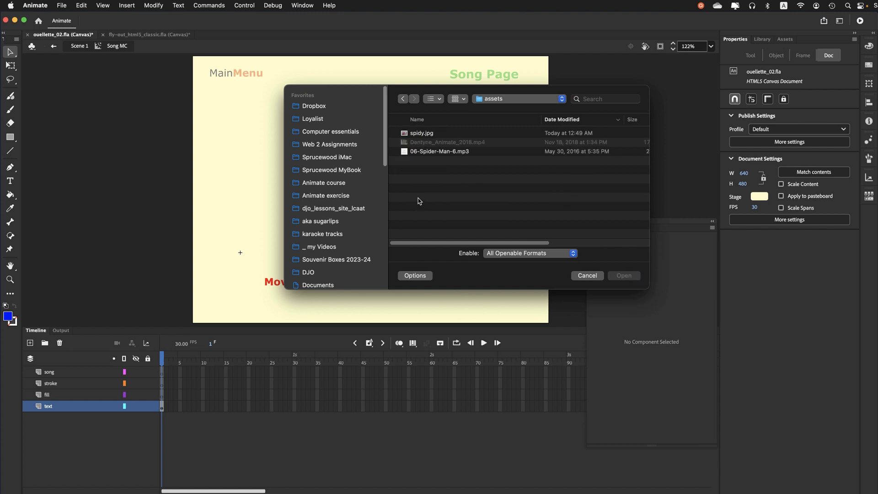
left_click(420, 152)
left_click(619, 277)
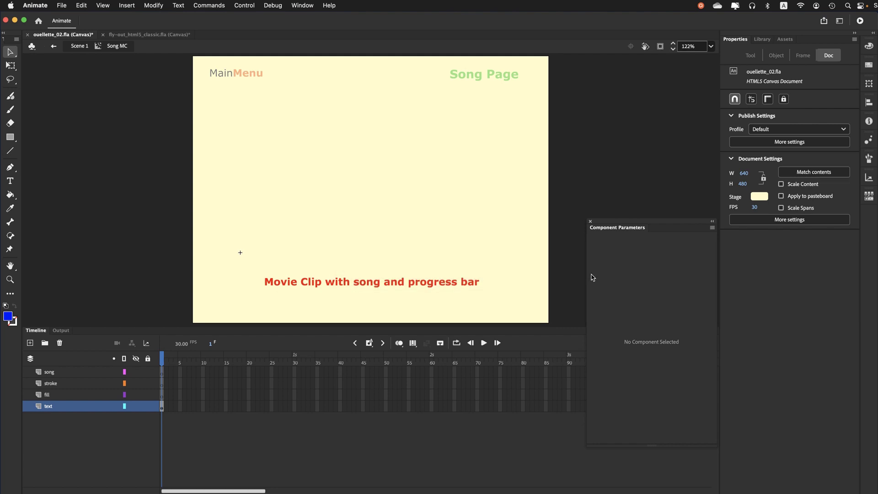
Close the component parameters and assign the sound 06-Spider-Man-6.mp3 to the first frame of the song layer.
left_click(590, 222)
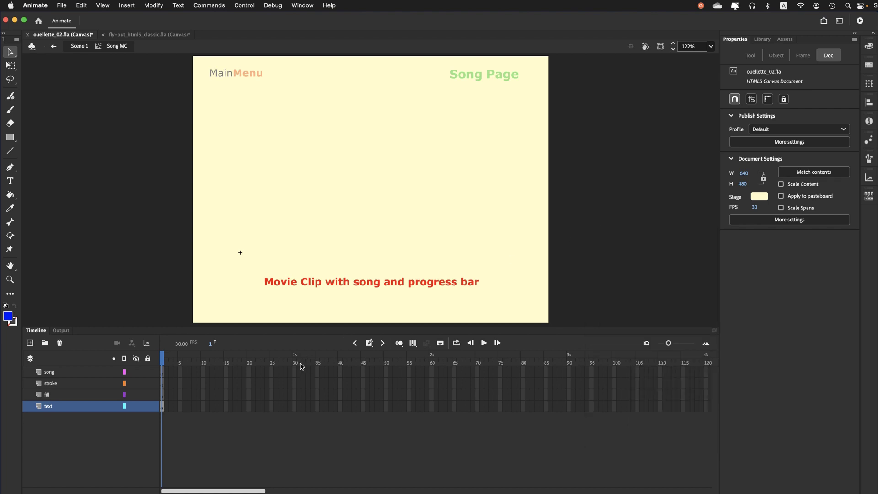
left_click(161, 371)
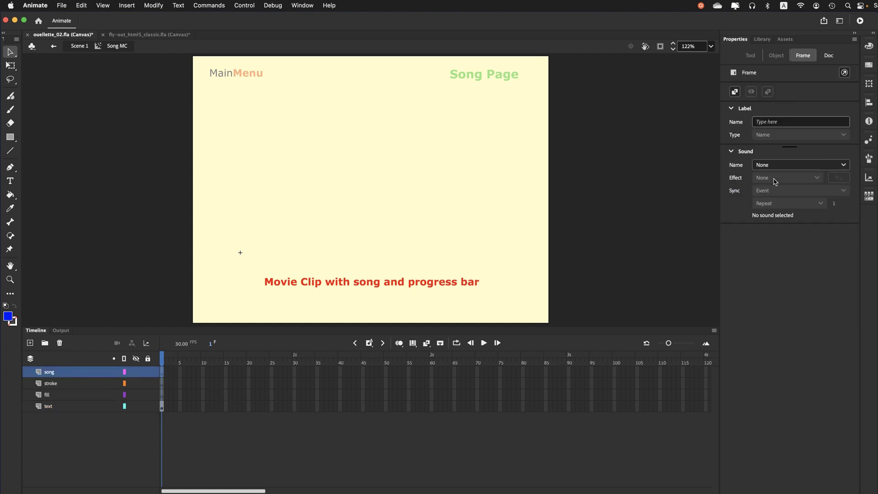
left_click(784, 166)
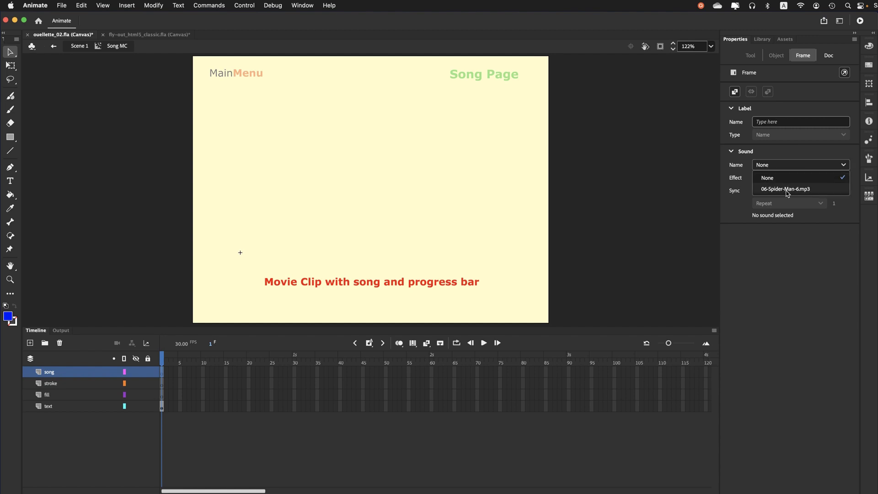
left_click(786, 192)
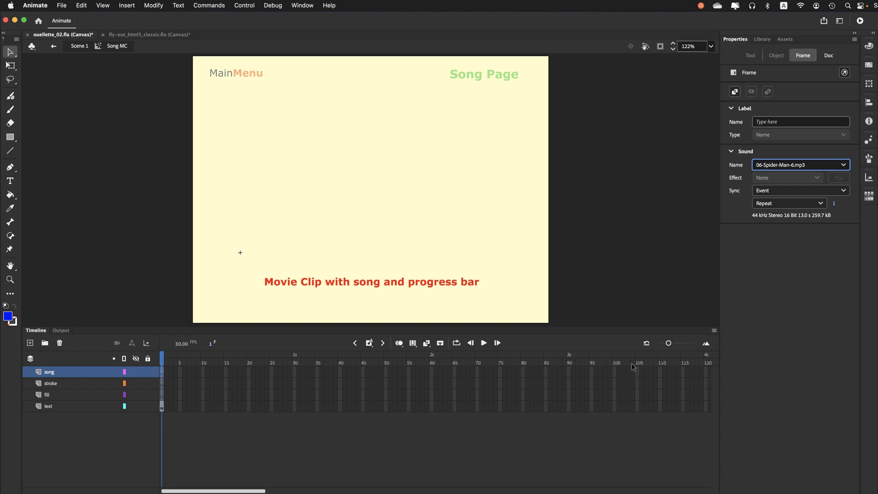
Extend the song, stroke, fill and text layers to frame 100.
left_click_drag(613, 373, 616, 414)
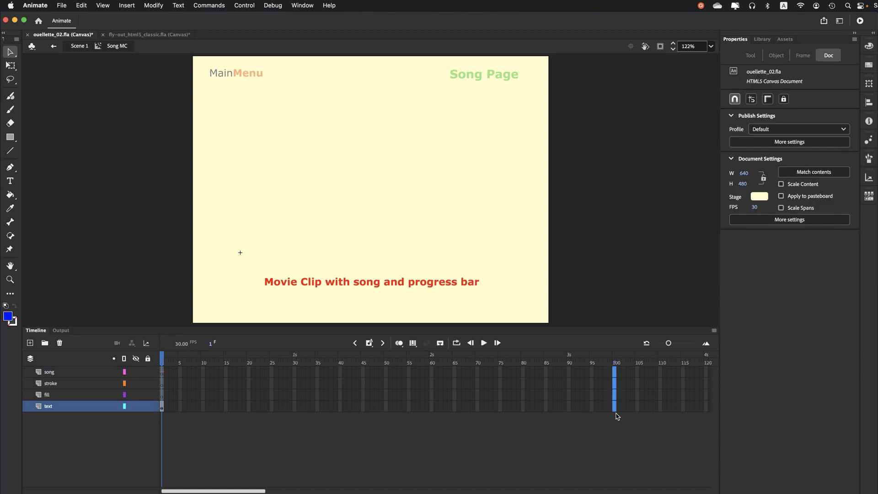
key("F5")
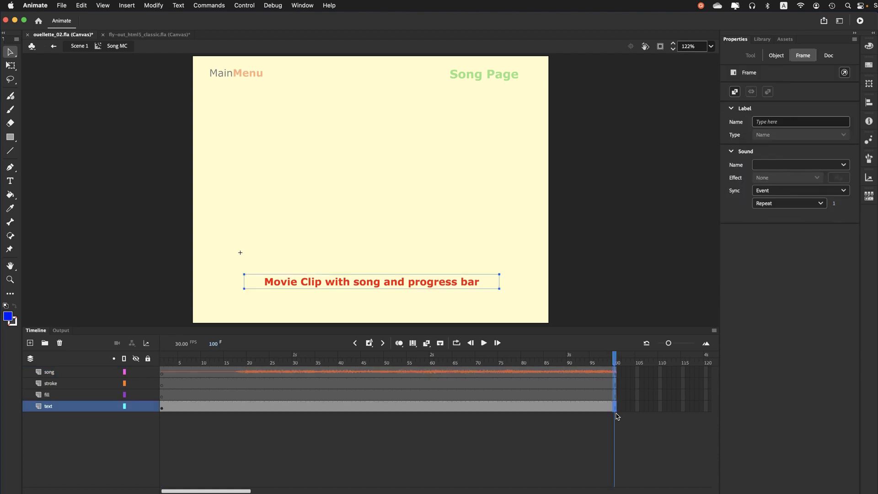
Insert frames across the song, stroke, fill and text layers together to lengthen the Song MC timeline to about frame 264.
left_click(604, 363)
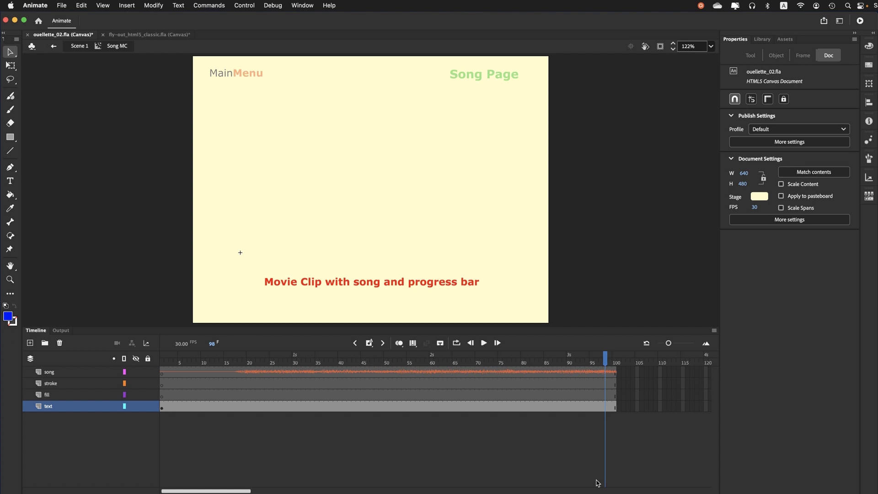
key("F5")
key("F5")
key("F5")
key("F5")
key("F5")
key("F5")
key("F5")
key("F5")
key("F5")
key("F5")
key("F5")
key("F5")
key("F5")
key("F5")
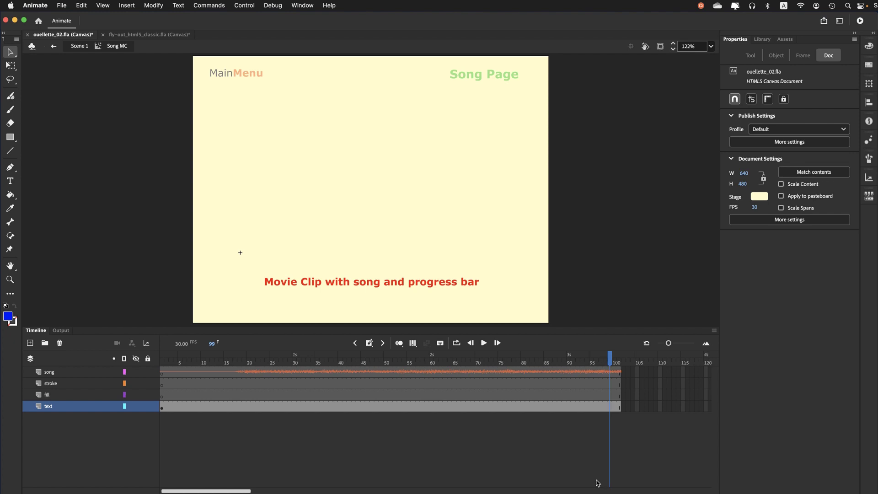
key("F5")
key("F5")
key("F5")
key("F5")
key("F5")
key("F5")
key("F5")
key("F5")
key("F5")
key("F5")
key("F5")
key("F5")
key("F5")
key("F5")
key("F5")
key("F5")
key("F5")
key("F5")
key("F5")
key("F5")
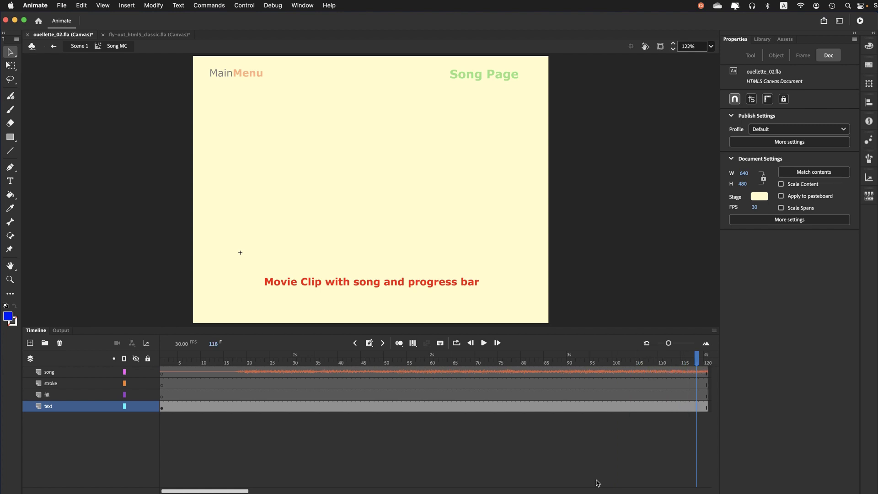
key("F5")
key("F5")
key("F5")
key("F5")
key("F5")
key("F5")
key("F5")
key("F5")
key("F5")
key("F5")
key("F5")
key("F5")
key("F5")
key("F5")
key("F5")
key("F5")
key("F5")
key("F5")
key("F5")
key("F5")
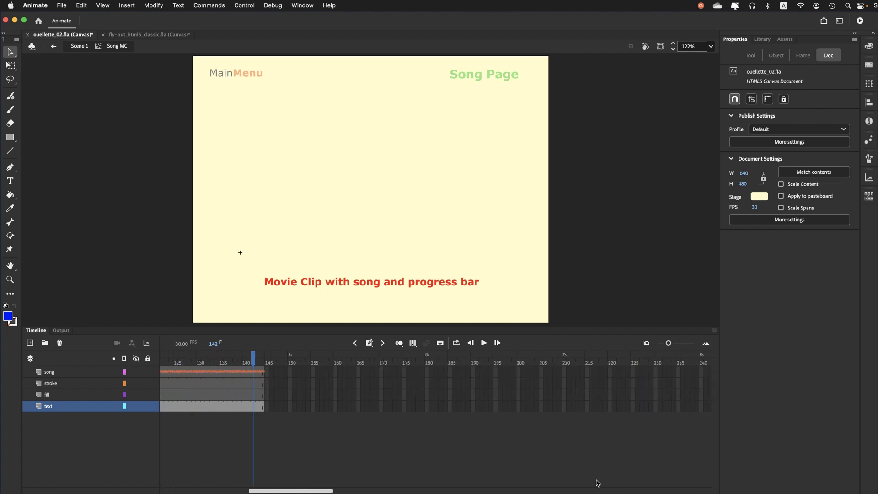
key("F5")
key("F5")
key("F5")
key("F5")
key("F5")
key("F5")
key("F5")
key("F5")
key("F5")
key("F5")
key("F5")
key("F5")
key("F5")
key("F5")
key("F5")
key("F5")
key("F5")
key("F5")
key("F5")
key("F5")
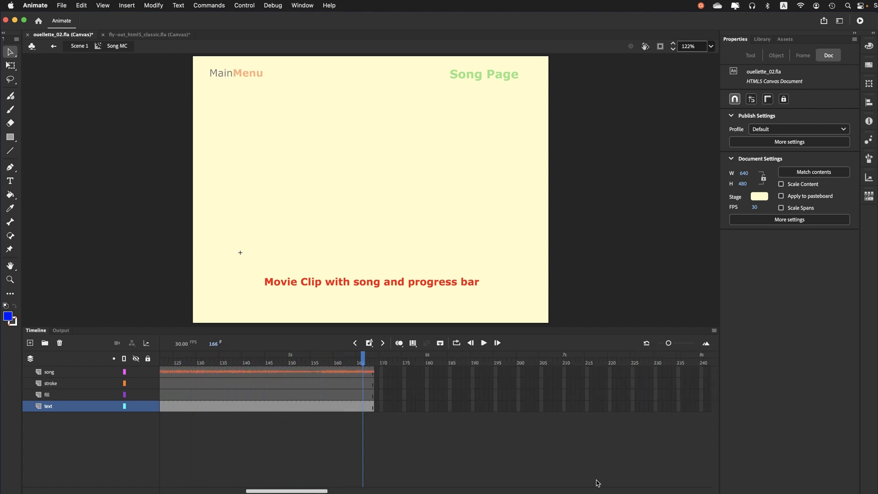
key("F5")
key("F5")
key("F5")
key("F5")
key("F5")
key("F5")
key("F5")
key("F5")
key("F5")
key("F5")
key("F5")
key("F5")
key("F5")
key("F5")
key("F5")
key("F5")
key("F5")
key("F5")
key("F5")
key("F5")
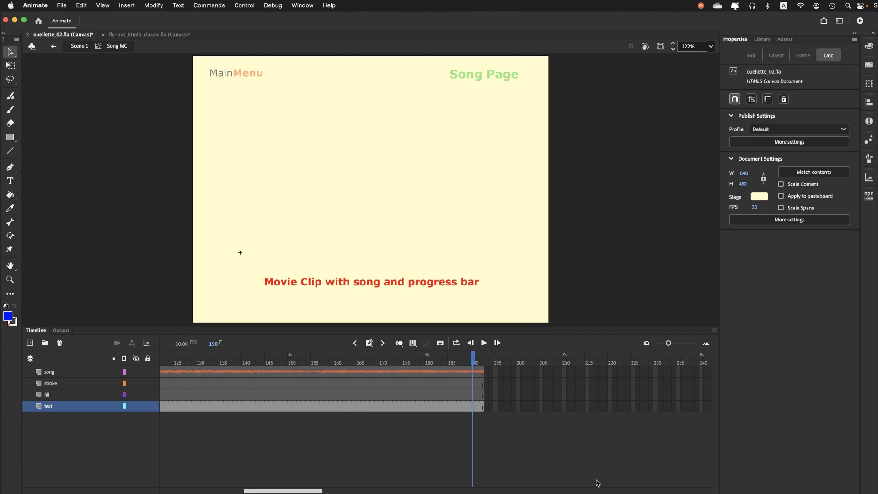
key("F5")
key("F5")
key("F5")
key("F5")
key("F5")
key("F5")
key("F5")
key("F5")
key("F5")
key("F5")
key("F5")
key("F5")
key("F5")
key("F5")
key("F5")
key("F5")
key("F5")
key("F5")
key("F5")
key("F5")
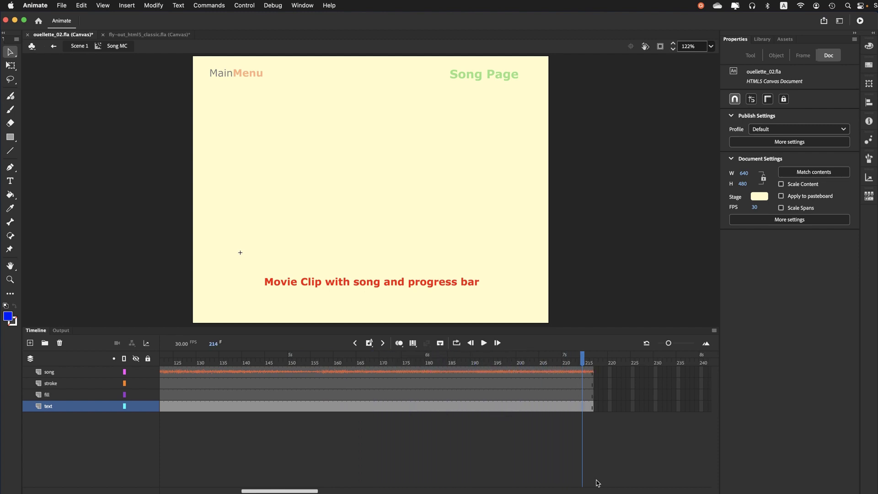
key("F5")
key("F5")
key("F5")
key("F5")
key("F5")
key("F5")
key("F5")
key("F5")
key("F5")
key("F5")
key("F5")
key("F5")
key("F5")
key("F5")
key("F5")
key("F5")
key("F5")
key("F5")
key("F5")
key("F5")
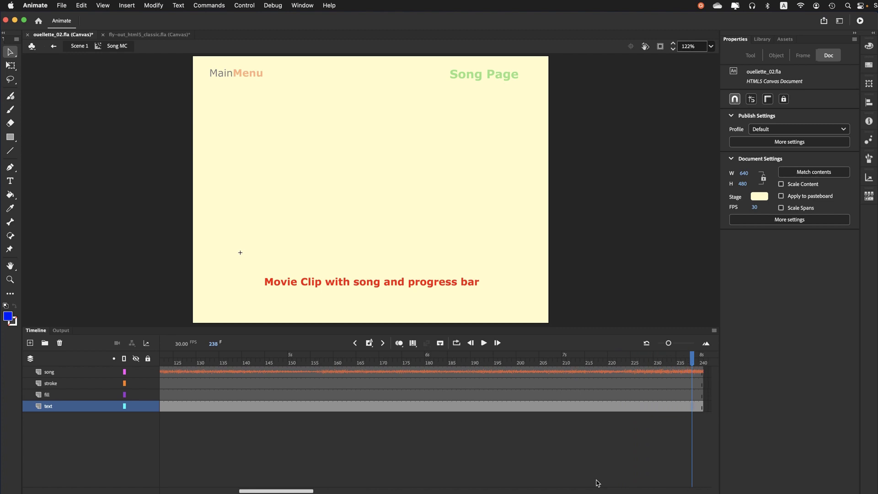
key("F5")
key("F5")
key("F5")
key("F5")
key("F5")
key("F5")
key("F5")
key("F5")
key("F5")
key("F5")
key("F5")
key("F5")
key("F5")
key("F5")
key("F5")
key("F5")
key("F5")
key("F5")
key("F5")
key("F5")
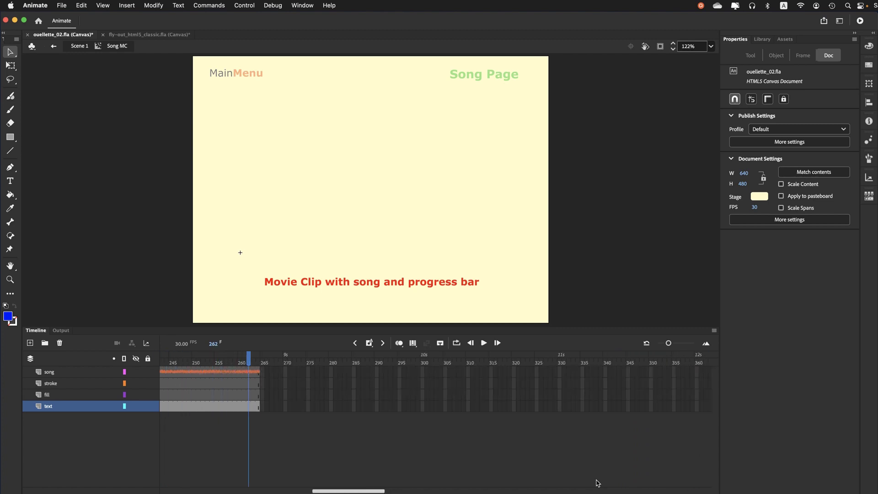
Keep inserting frames across the song, stroke, fill and text layers until the Song MC timeline reaches about frame 358.
key("F5")
key("F5")
key("F5")
key("F5")
key("F5")
key("F5")
key("F5")
key("F5")
key("F5")
key("F5")
key("F5")
key("F5")
key("F5")
key("F5")
key("F5")
key("F5")
key("F5")
key("F5")
key("F5")
key("F5")
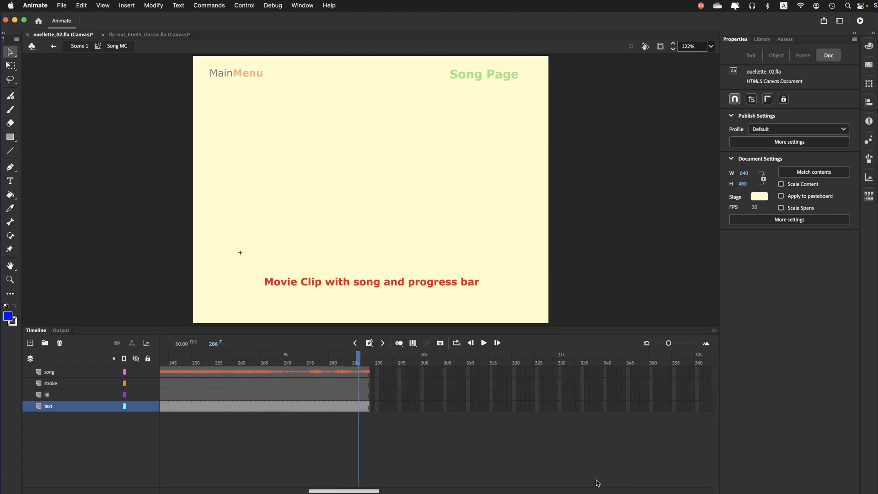
key("F5")
key("F5")
key("F5")
key("F5")
key("F5")
key("F5")
key("F5")
key("F5")
key("F5")
key("F5")
key("F5")
key("F5")
key("F5")
key("F5")
key("F5")
key("F5")
key("F5")
key("F5")
key("F5")
key("F5")
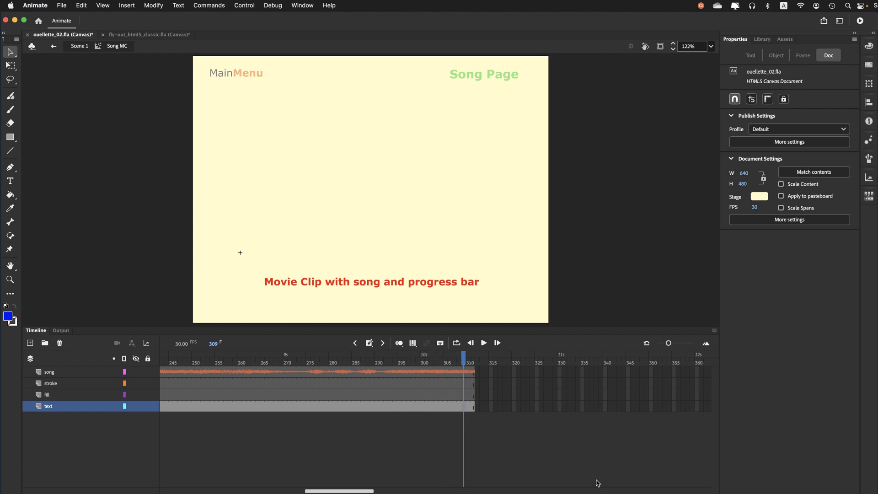
key("F5")
key("F5")
key("F5")
key("F5")
key("F5")
key("F5")
key("F5")
key("F5")
key("F5")
key("F5")
key("F5")
key("F5")
key("F5")
key("F5")
key("F5")
key("F5")
key("F5")
key("F5")
key("F5")
key("F5")
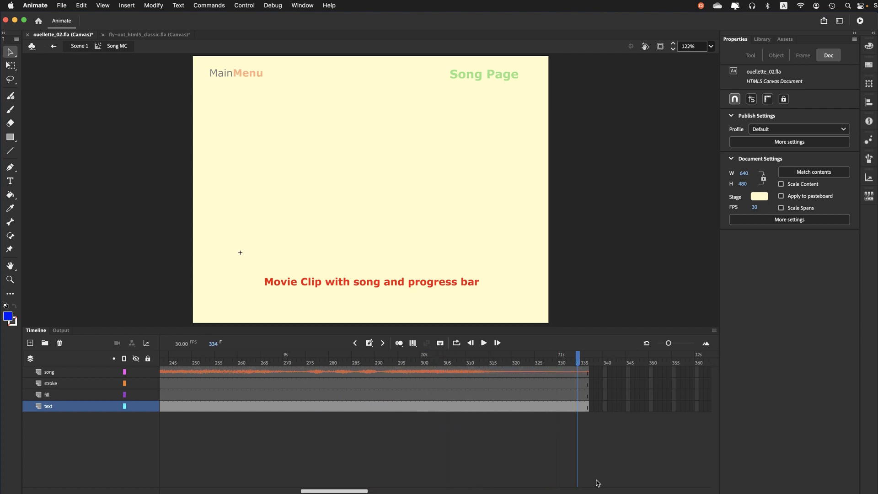
key("F5")
key("F5")
key("F5")
key("F5")
key("F5")
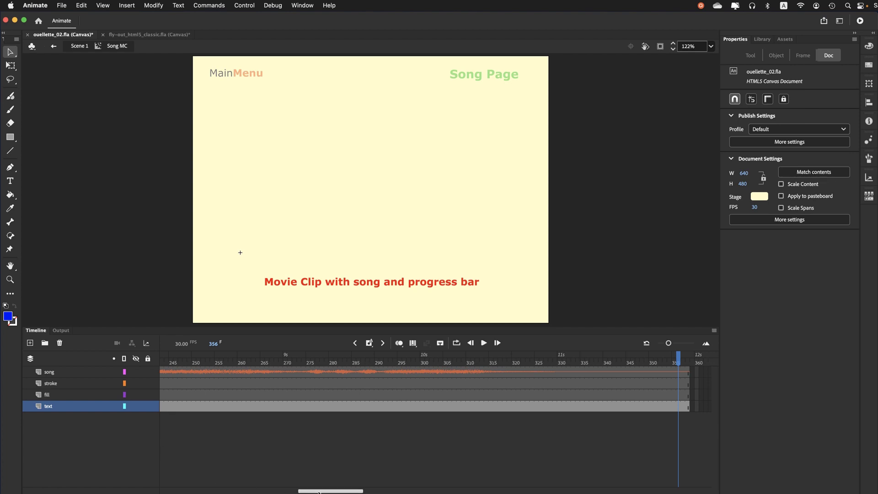
Save the document with the lengthened Song MC timeline.
scroll(435, 389, "left", 15)
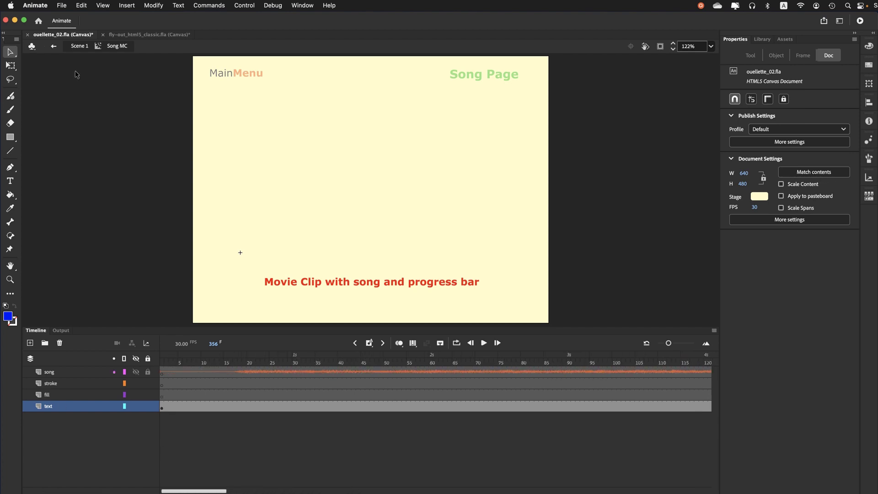
left_click(62, 5)
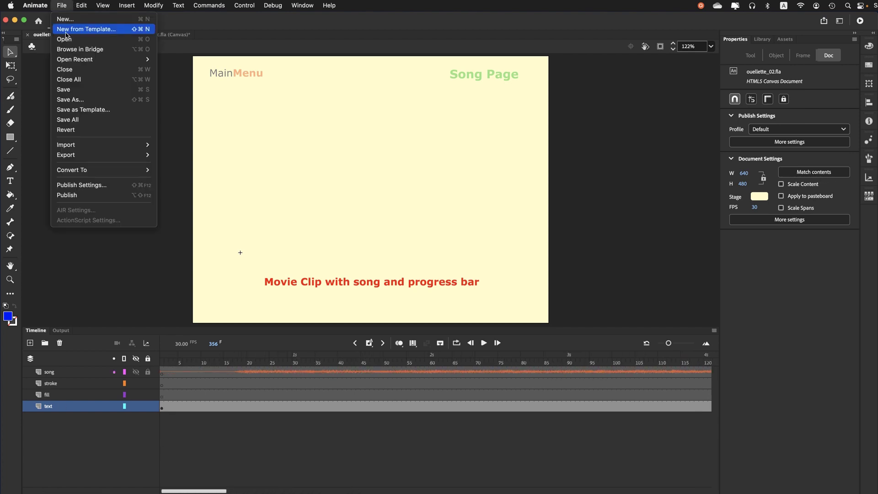
left_click(69, 93)
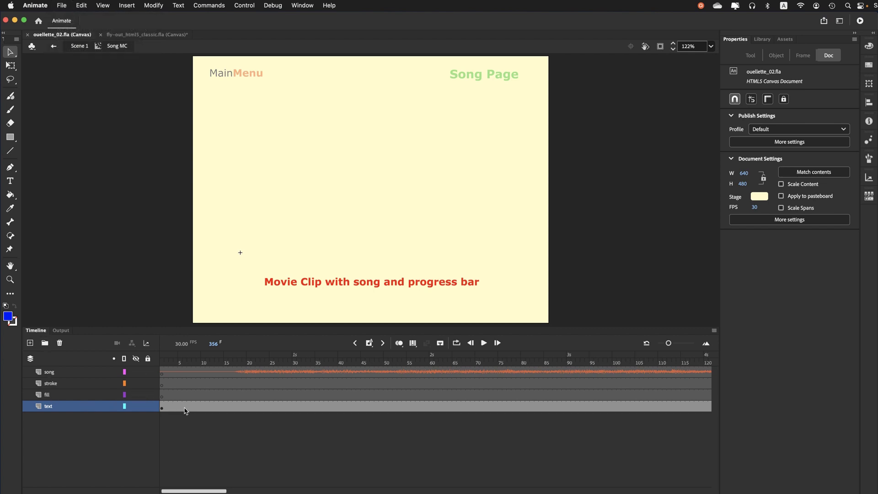
On the fill layer's first frame, draw a red rectangle with a black stroke, about 517 by 53 px, above the caption text.
left_click(163, 396)
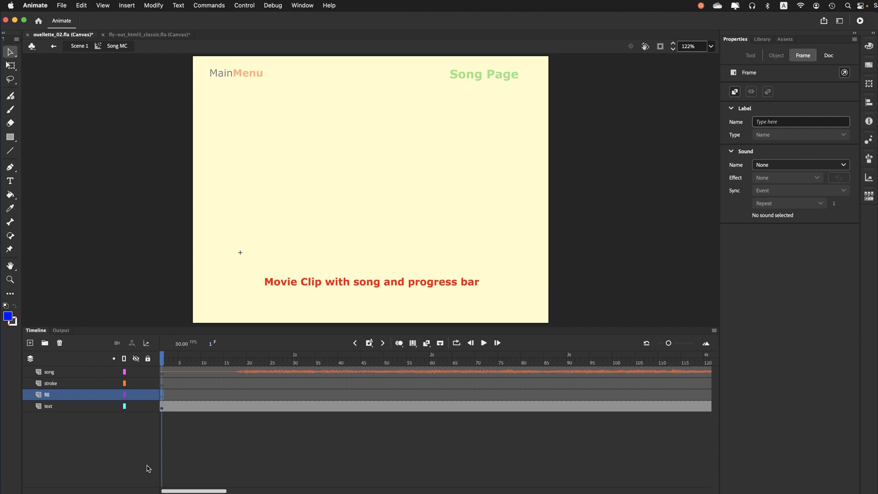
left_click(11, 138)
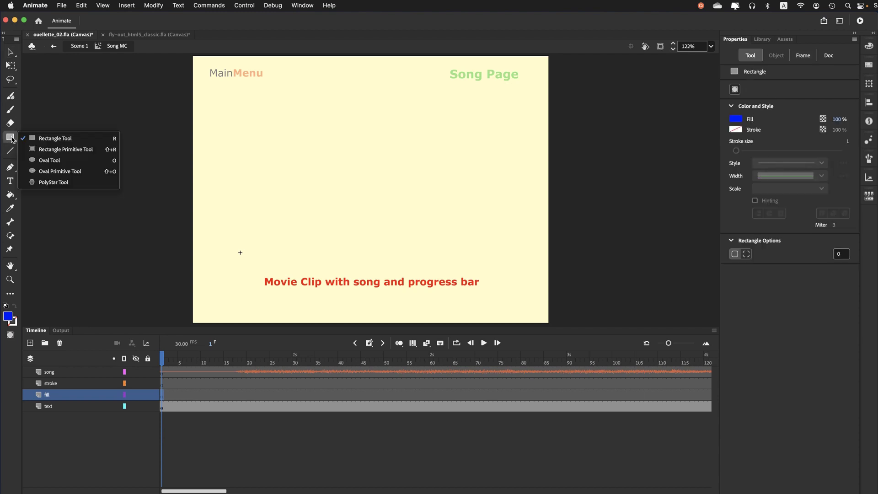
left_click(32, 138)
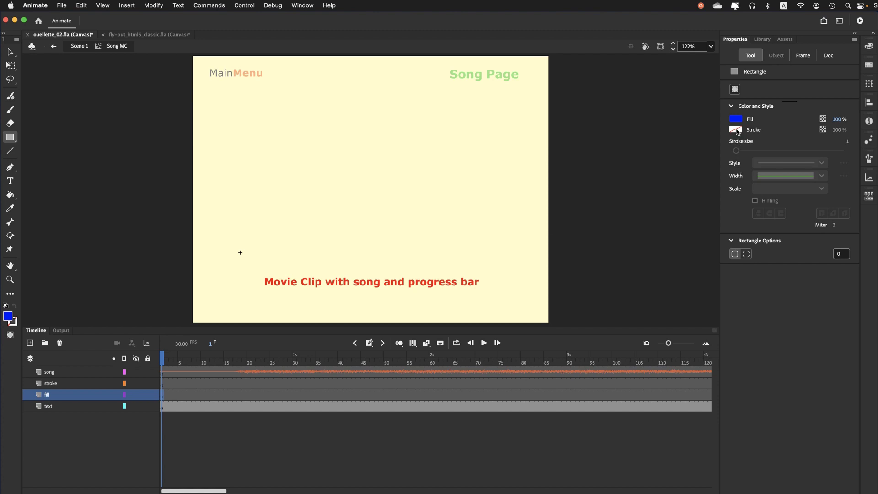
left_click(736, 129)
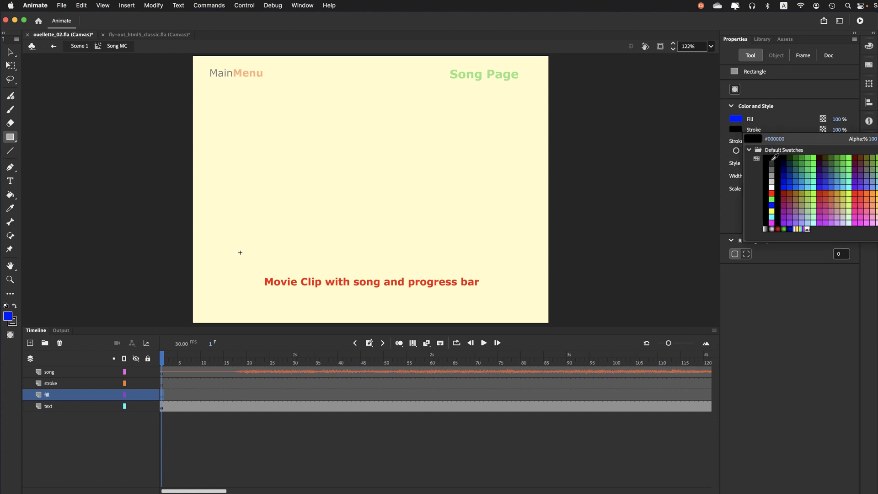
left_click(772, 159)
left_click(736, 119)
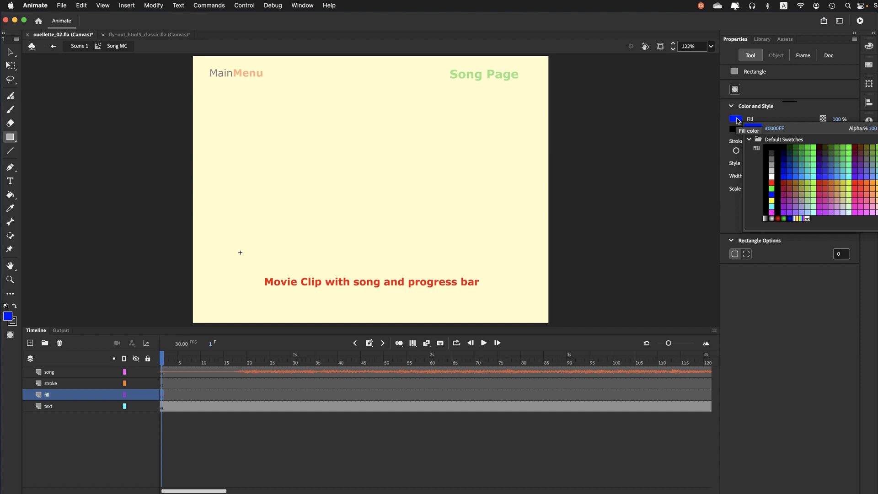
left_click(775, 183)
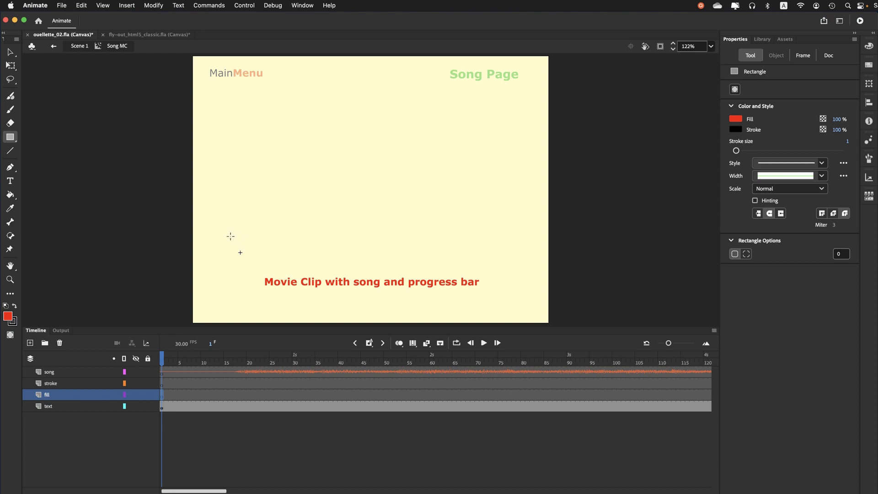
mouse_move(228, 234)
left_mouse_down()
mouse_move(382, 262)
mouse_move(516, 264)
left_mouse_up()
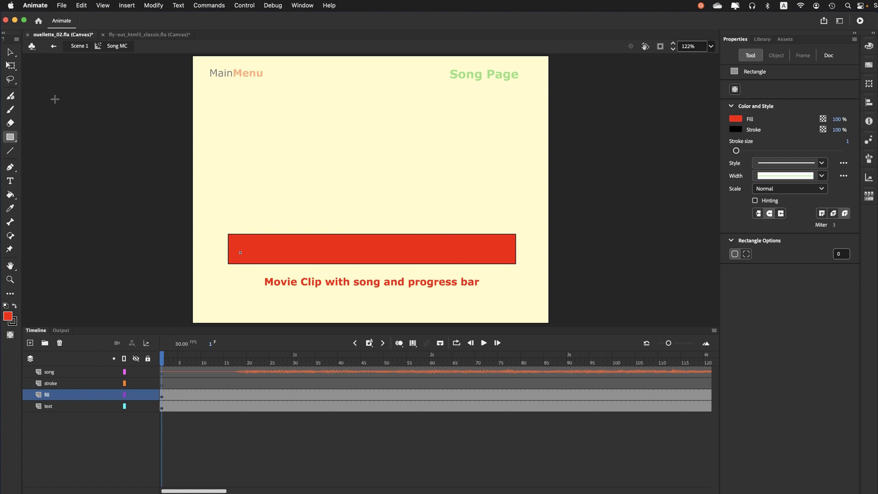
Set the progress bar rectangle's stroke size to 5.
left_click(10, 51)
left_click(280, 247)
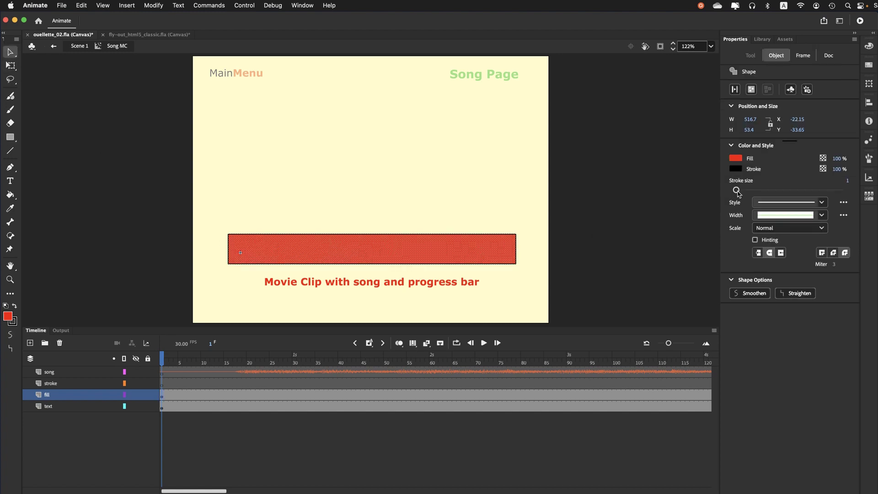
left_click_drag(736, 191, 739, 191)
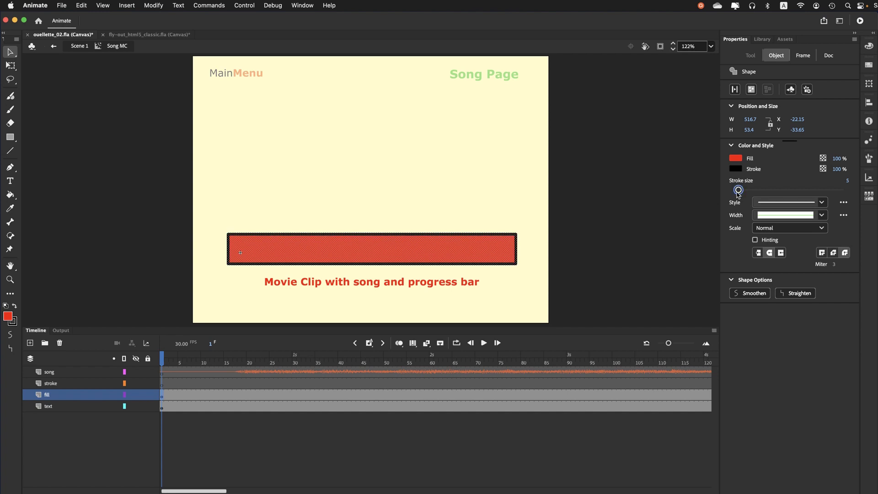
left_click(270, 209)
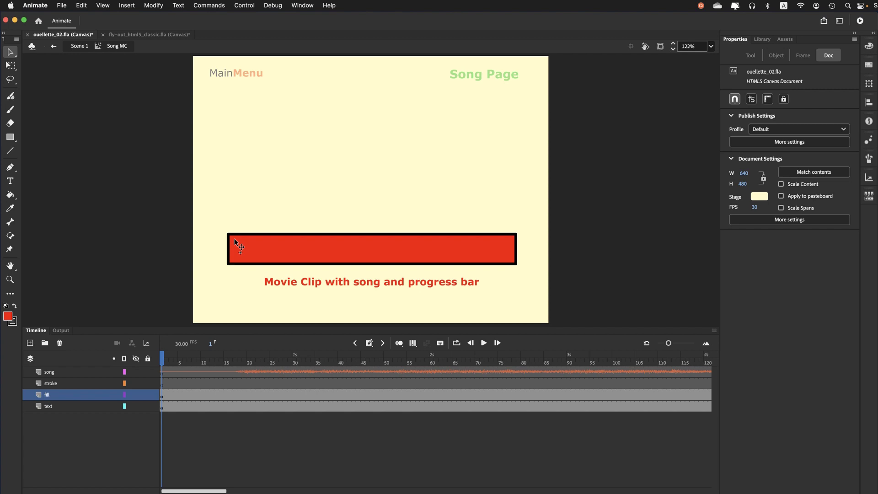
Cut the rectangle's black outline from the fill layer and paste it in place on the stroke layer's first frame.
double_click(246, 265)
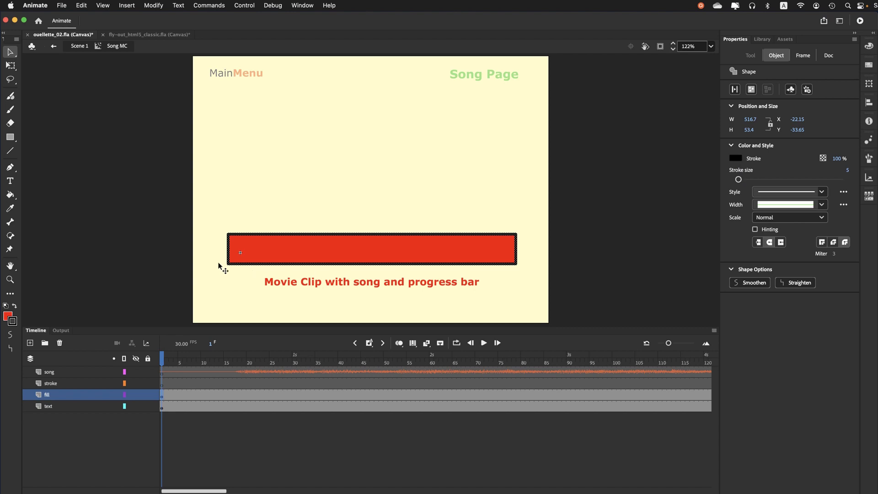
left_click(81, 6)
left_click(88, 45)
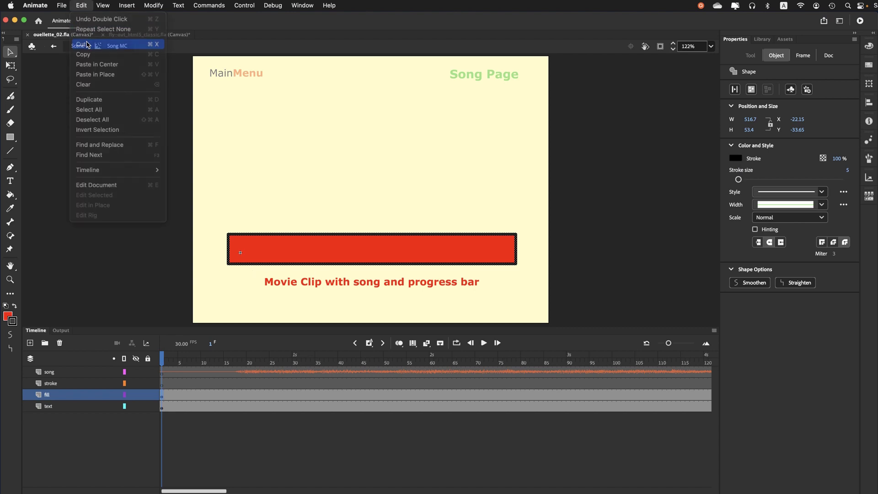
left_click(163, 386)
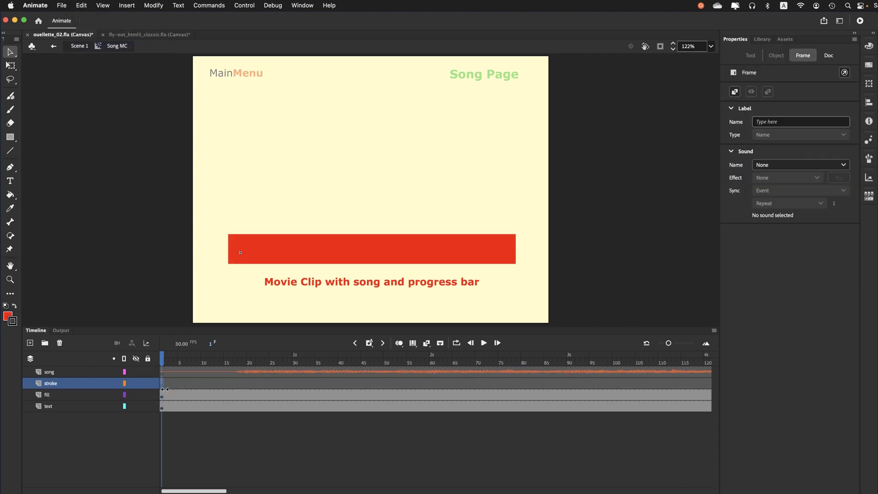
left_click(82, 5)
left_click(92, 74)
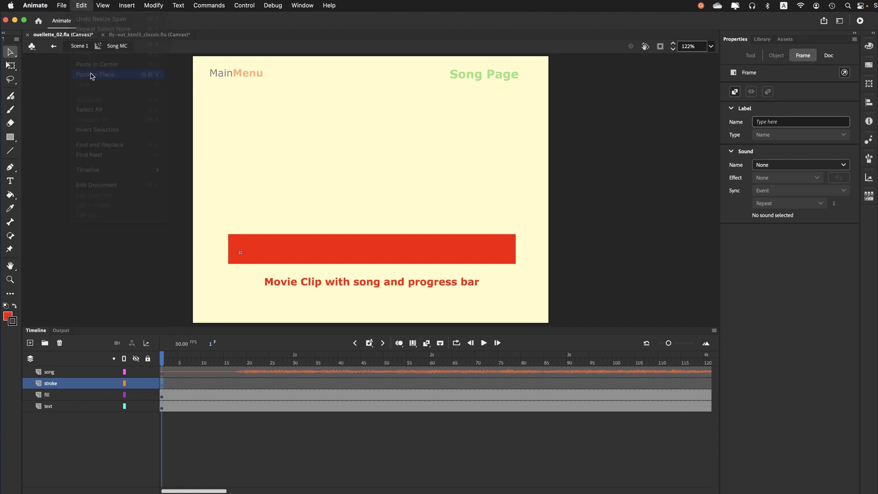
left_click(286, 209)
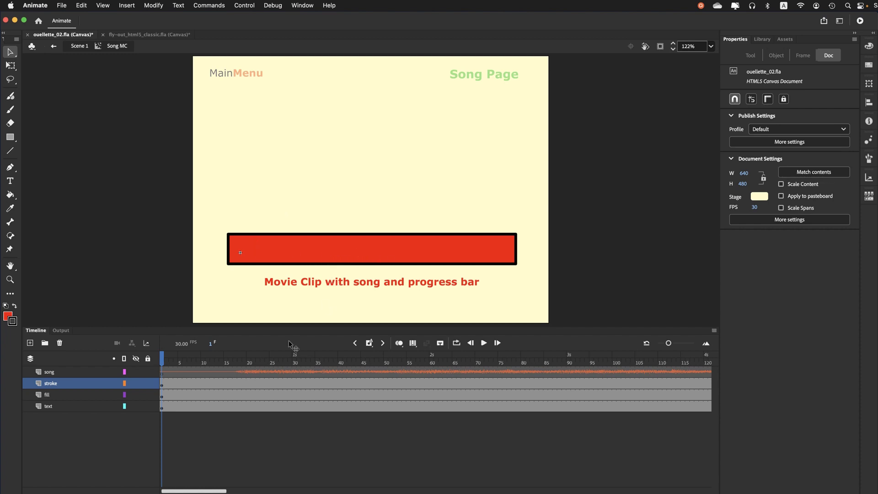
Create a shape tween on the fill layer and insert its ending keyframe at frame 358.
right_click(163, 400)
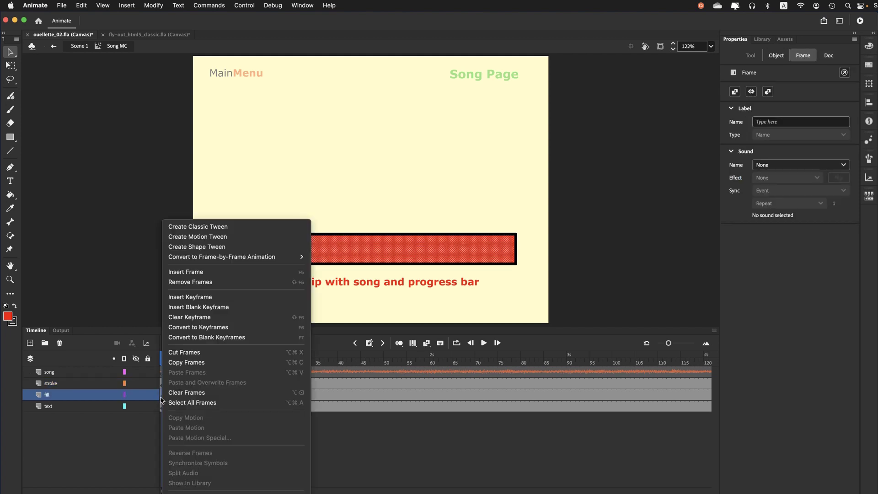
left_click(175, 249)
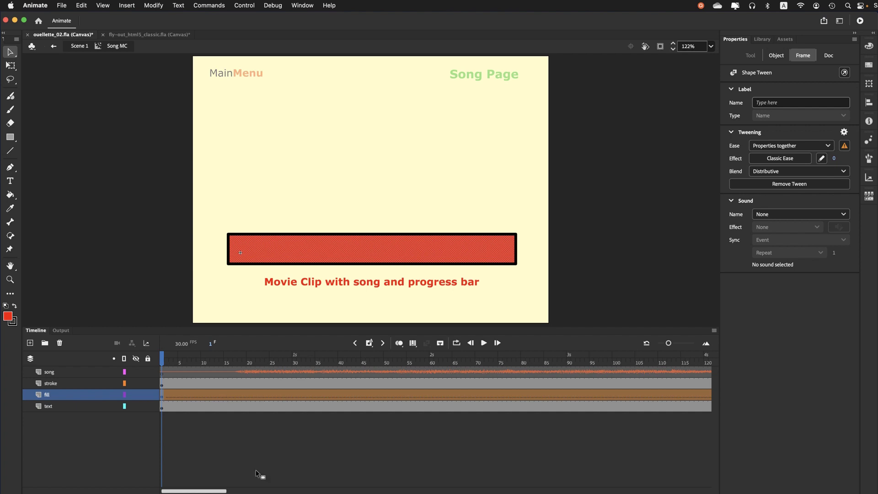
left_click_drag(207, 492, 380, 472)
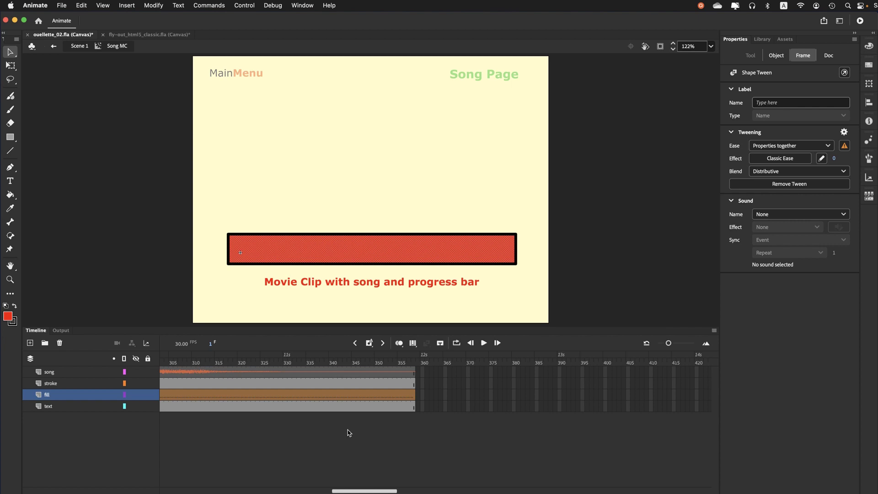
left_click(411, 399)
left_click_drag(380, 490, 210, 490)
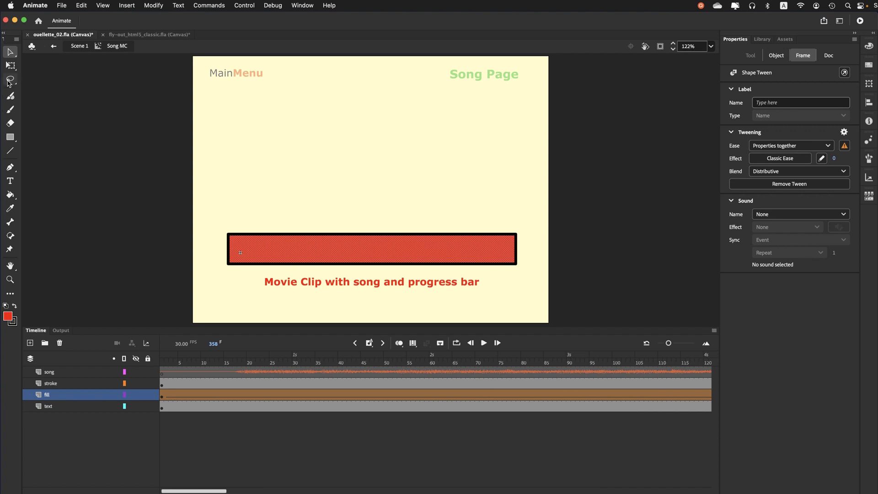
At frame 1, shrink the red fill to about 11.5 px wide against the bar's left end with Free Transform, and scrub to preview the tween.
left_click(163, 365)
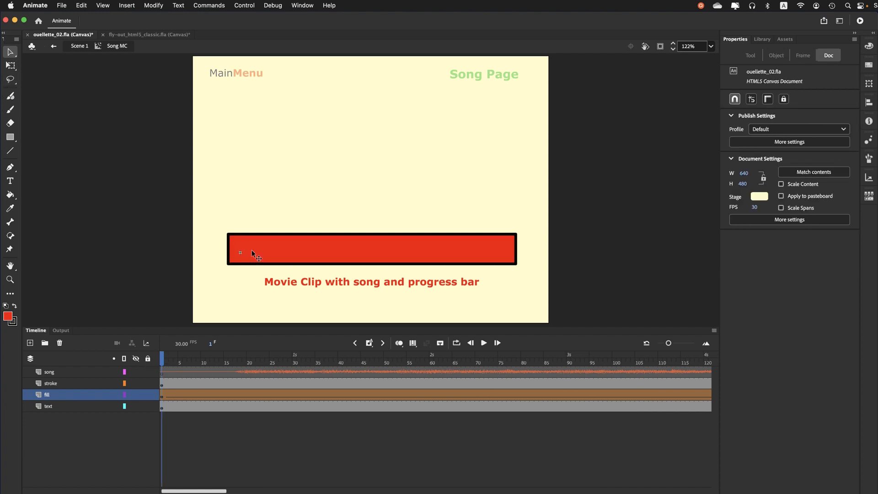
left_click(251, 249)
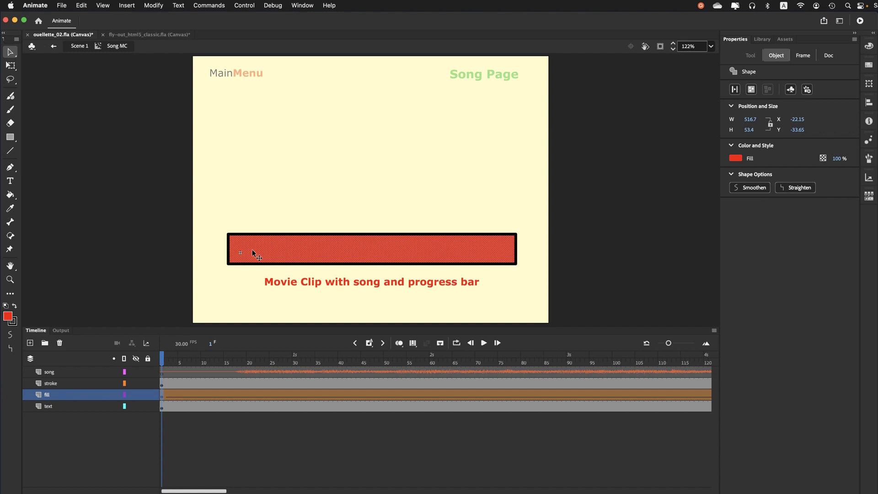
left_click(10, 67)
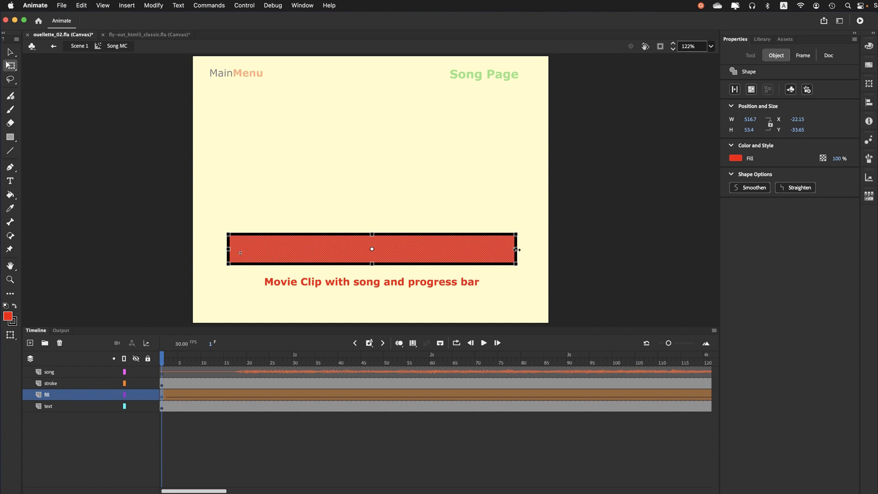
left_click_drag(515, 249, 235, 276)
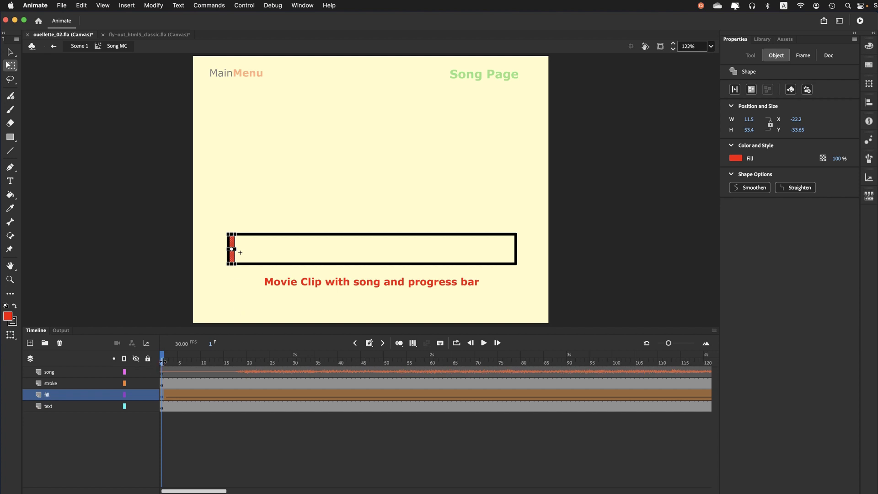
left_click_drag(162, 361, 672, 369)
left_click_drag(397, 368, 161, 363)
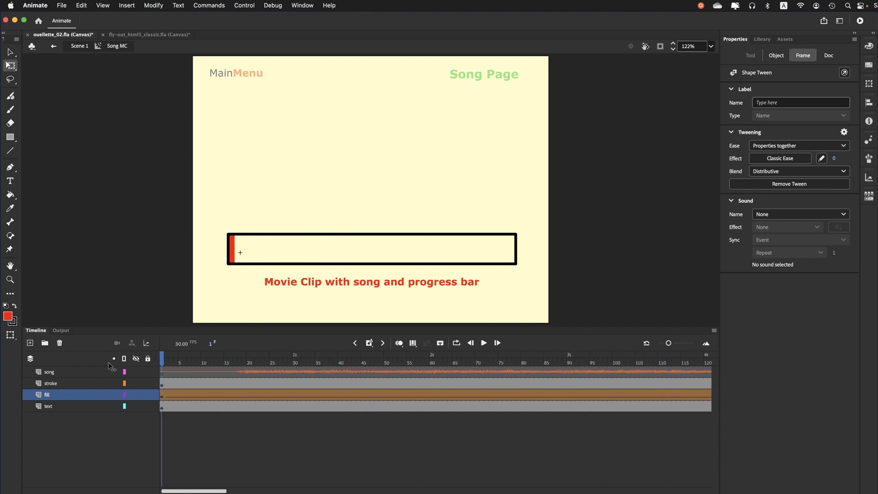
Save the document and return from Song MC to the Scene 1 timeline with nothing selected.
left_click(96, 362)
left_click(62, 5)
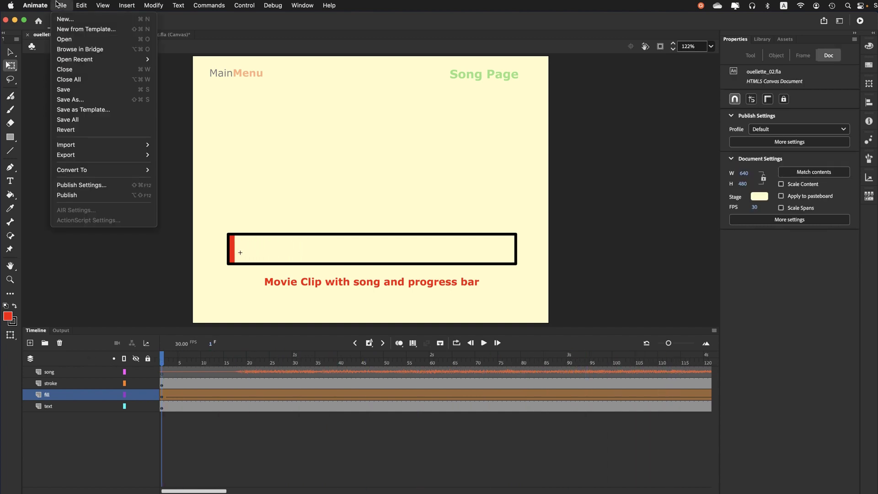
left_click(67, 92)
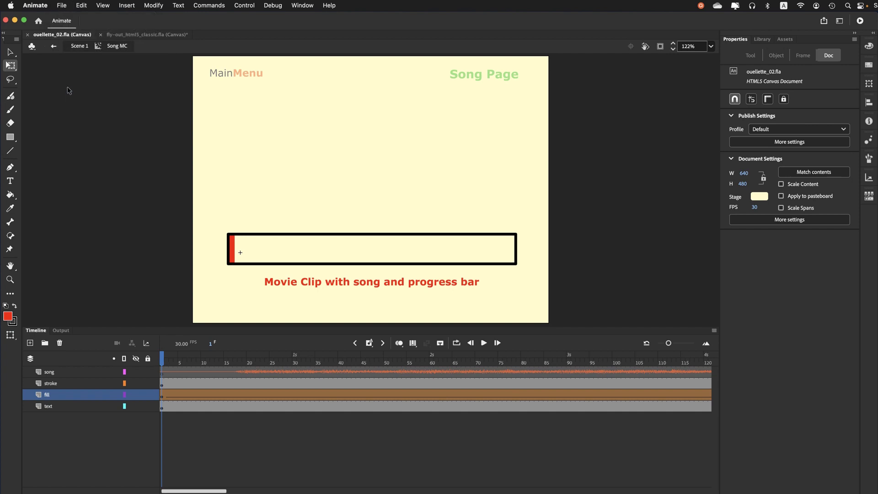
left_click(79, 47)
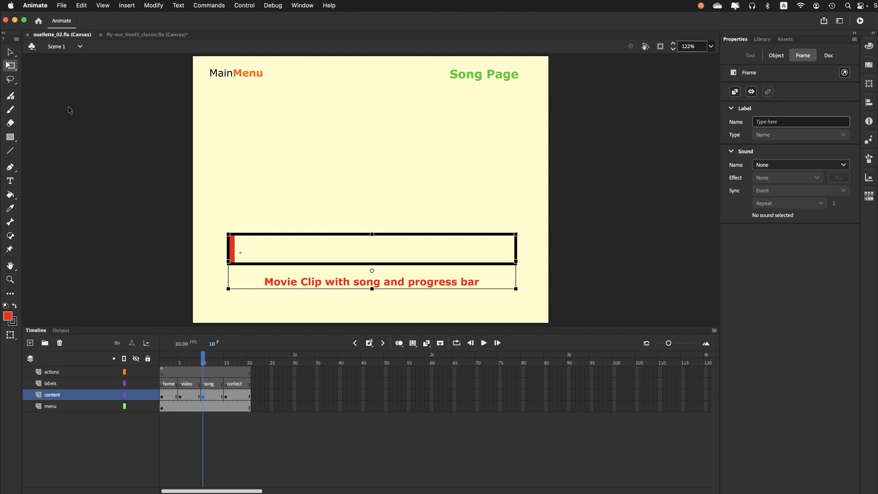
left_click(10, 52)
left_click(232, 138)
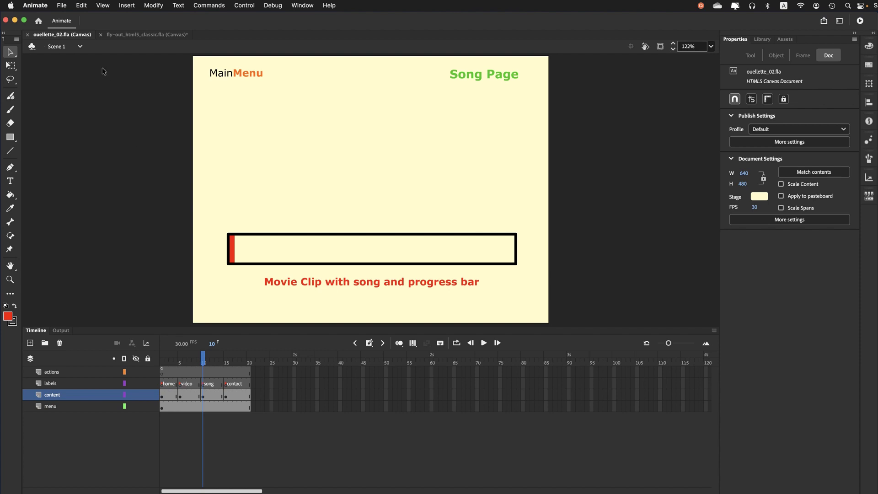
Test the movie in the browser, open its song page and video page from the menu, then close the preview and return to Animate.
left_click(860, 22)
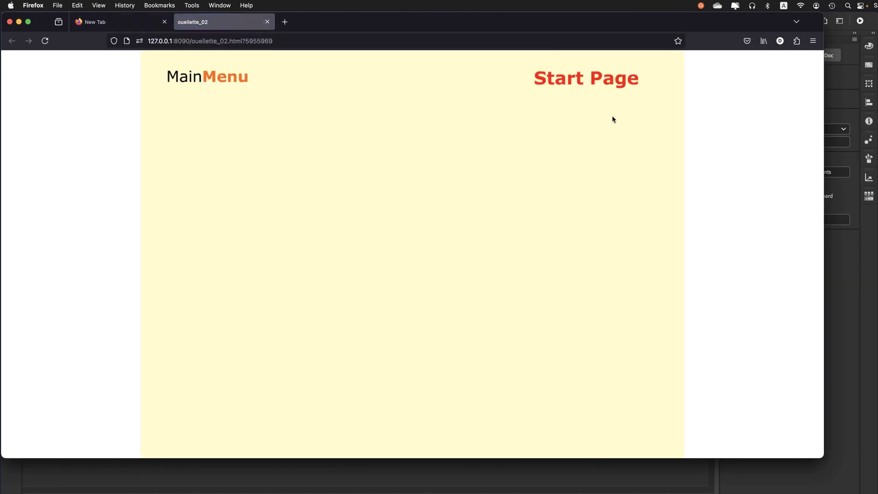
mouse_move(232, 78)
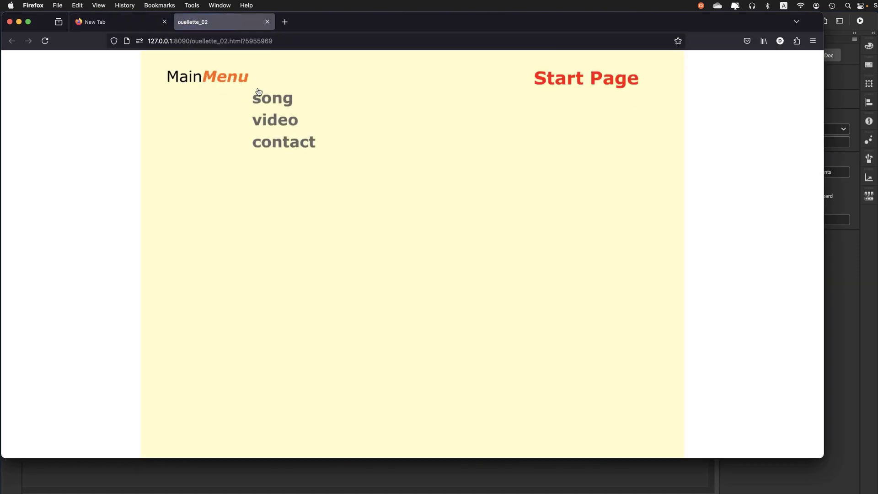
left_click(266, 104)
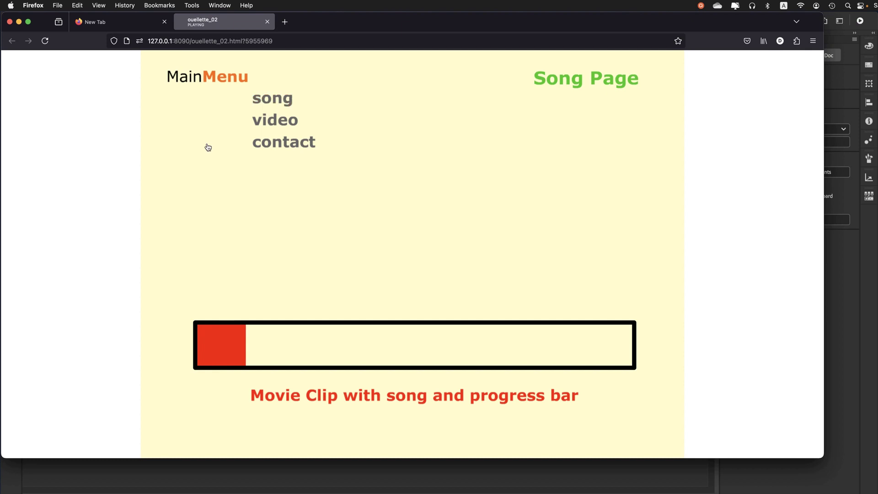
mouse_move(233, 77)
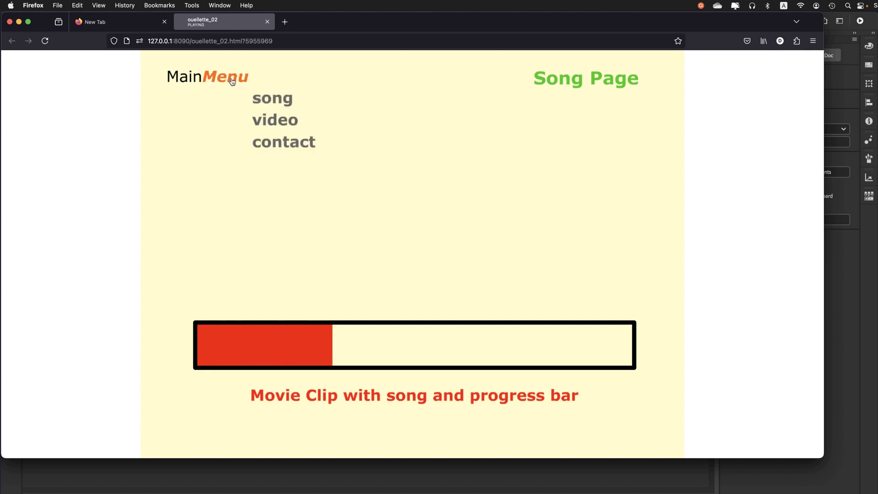
left_click(278, 127)
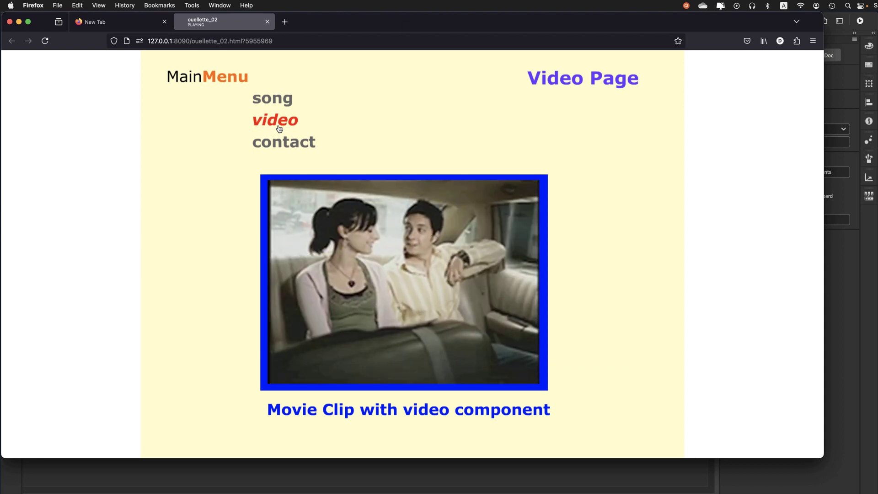
left_click(268, 21)
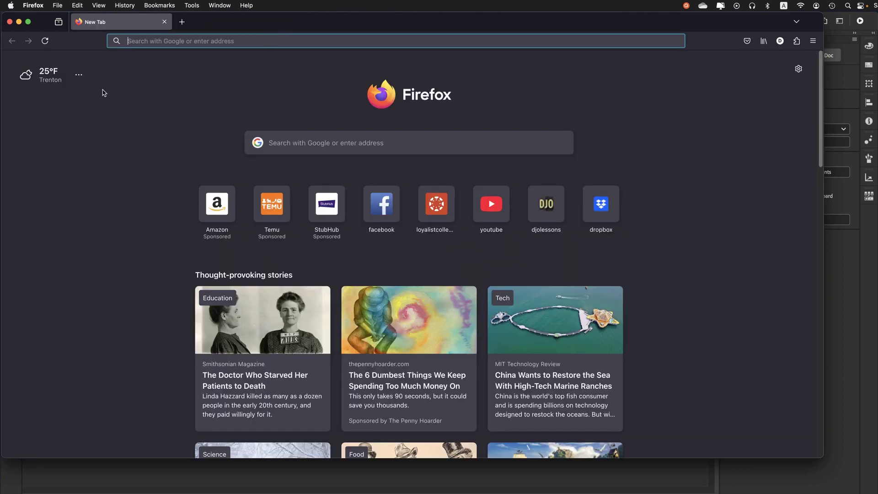
key("super+Tab")
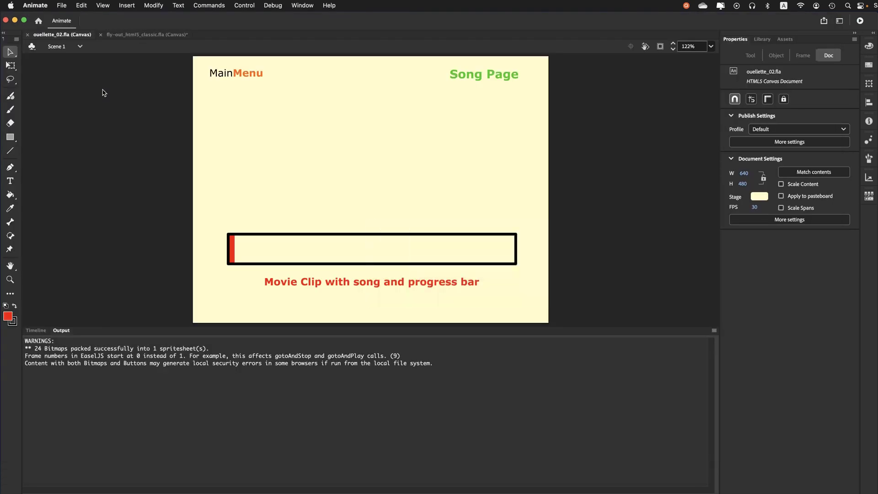
From frame 1 of the main timeline, open the menu movie clip for editing and go to its frame 20.
left_click(34, 331)
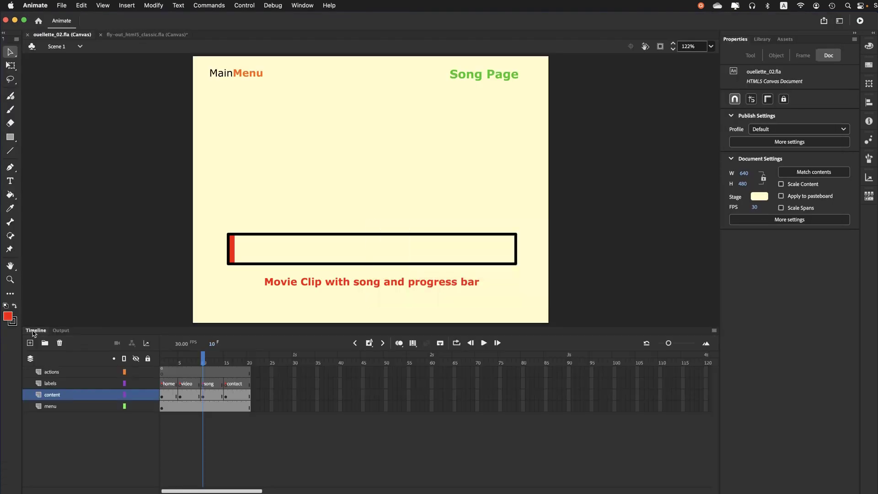
left_click(162, 361)
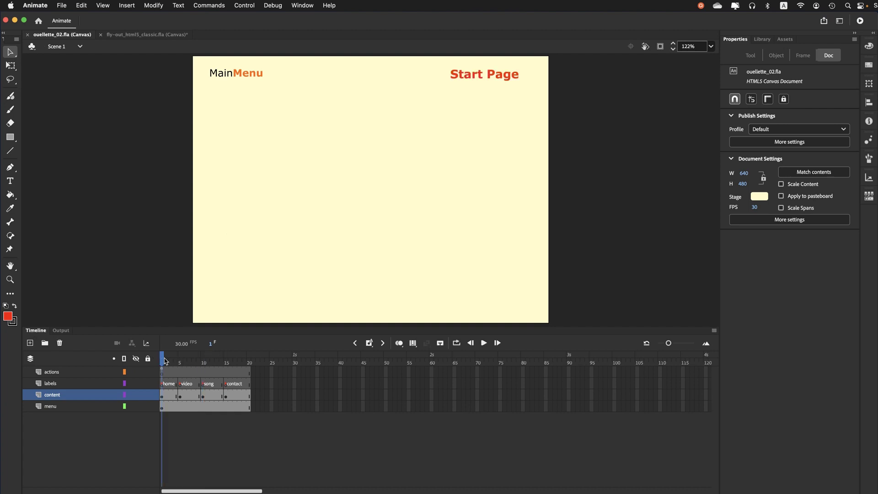
double_click(239, 78)
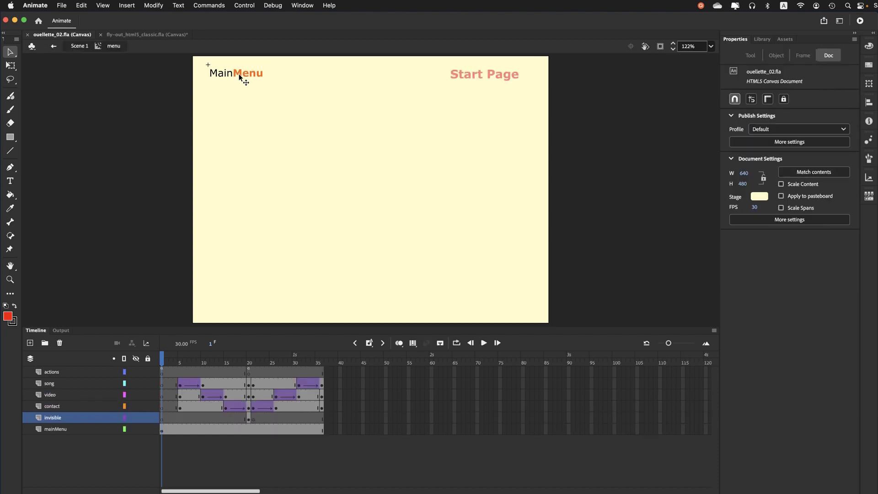
left_click(248, 363)
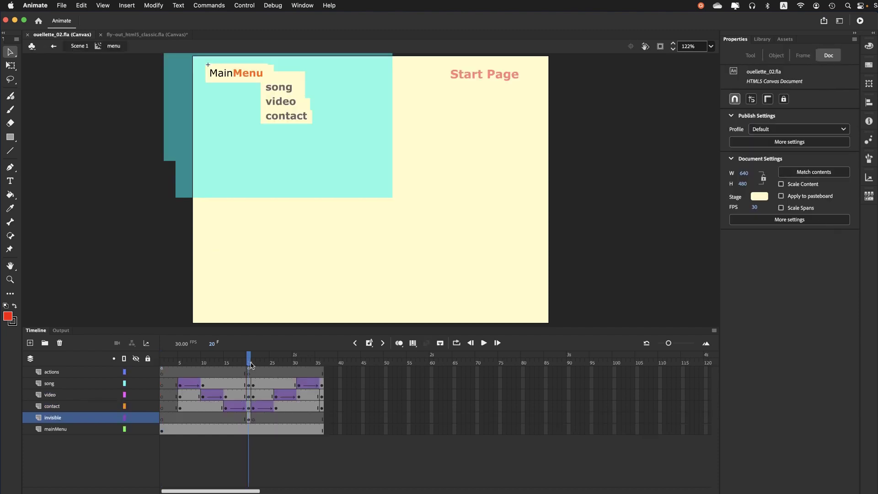
Show the script of the menu symbol's actions layer at frame 20 in a widened Actions window, placed so the menu items remain visible.
left_click(299, 4)
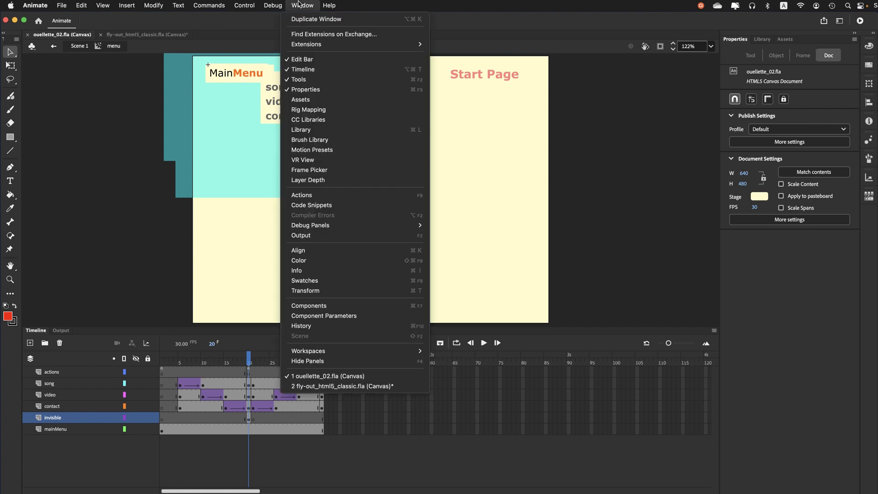
left_click(303, 194)
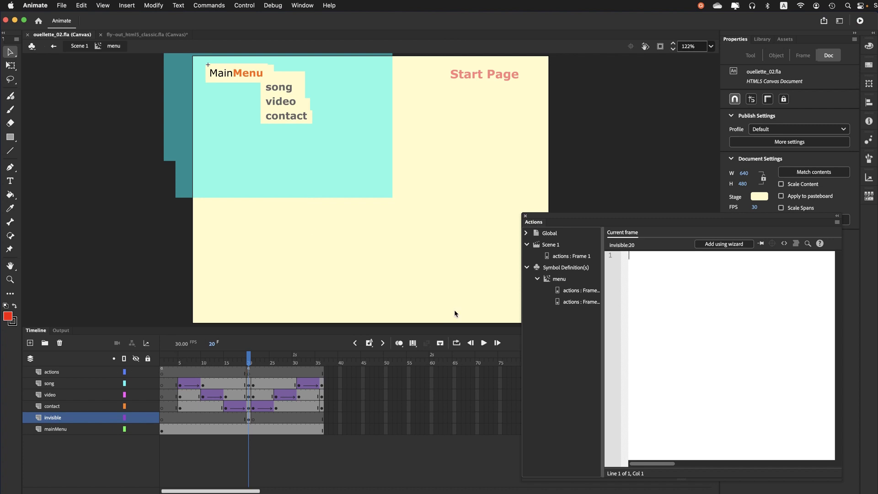
left_click_drag(592, 218, 528, 170)
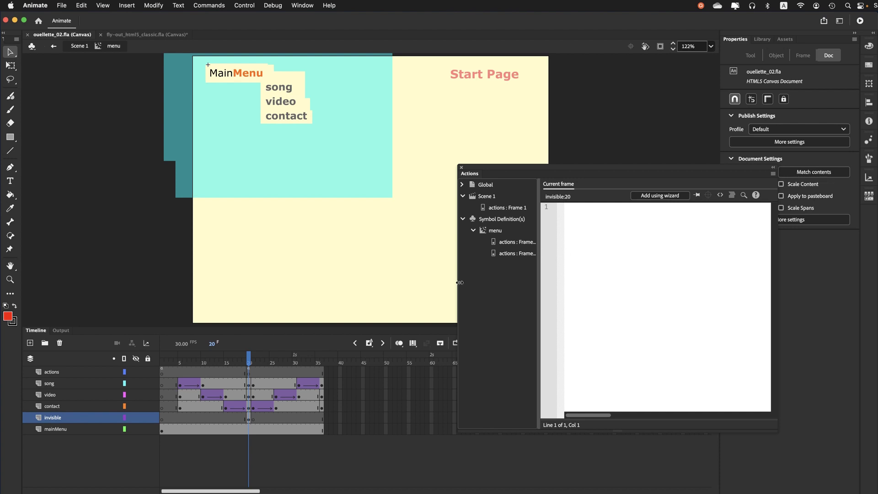
left_click_drag(458, 283, 395, 283)
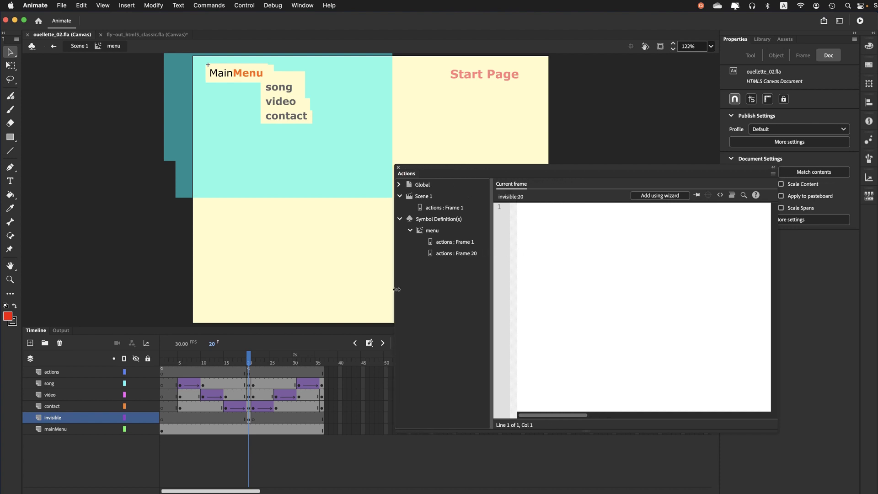
left_click(440, 254)
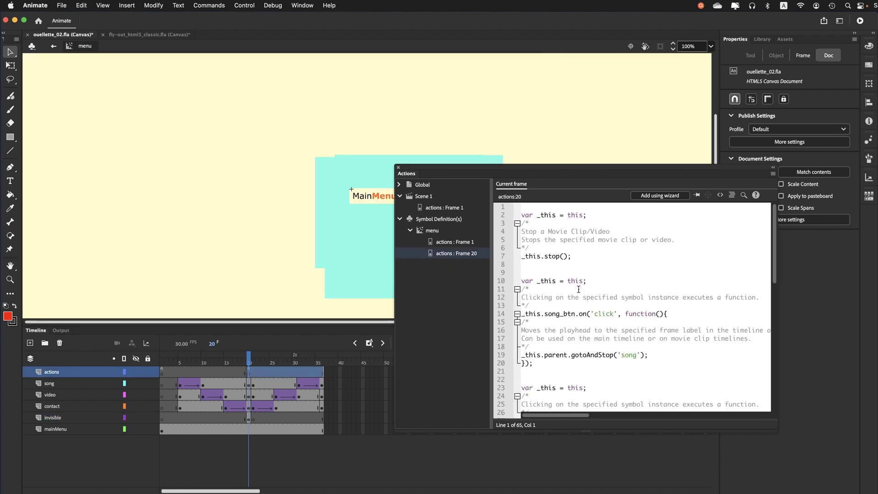
left_click_drag(475, 169, 575, 164)
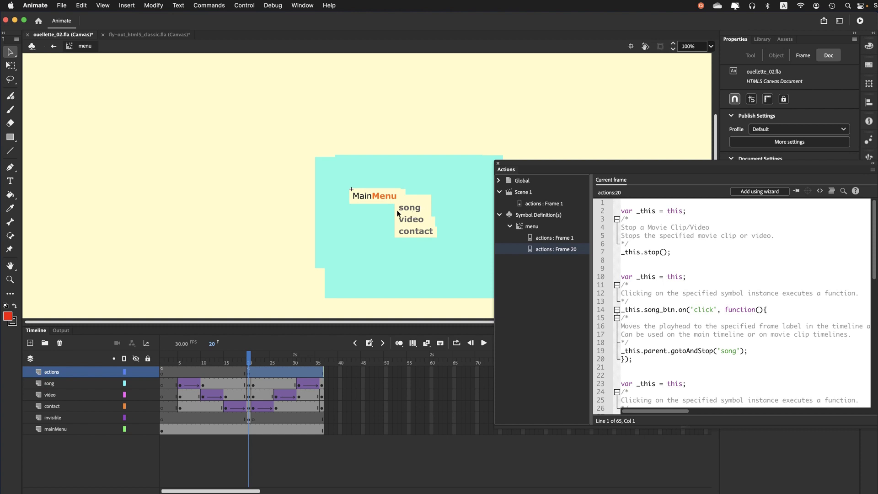
left_click_drag(567, 165, 503, 130)
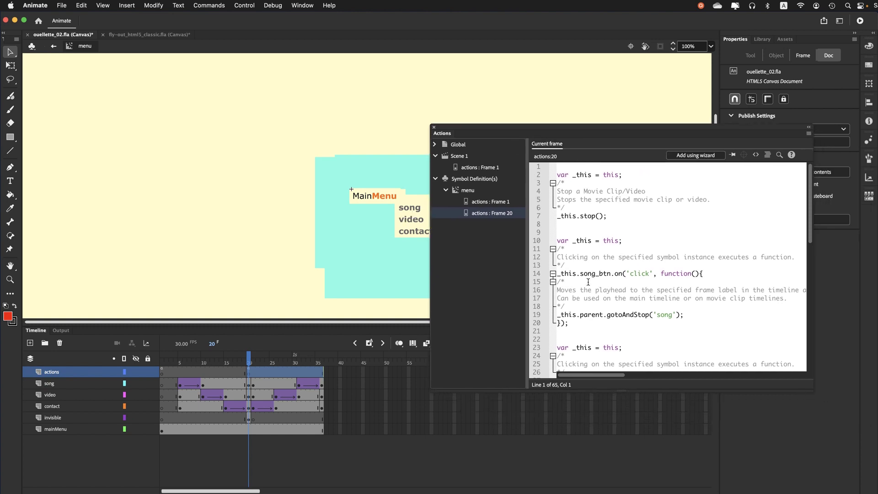
In the video_btn click handler, add the line createjs.Sound.stop(); after the gotoAndStop('video') statement.
scroll(586, 276, "down", 5)
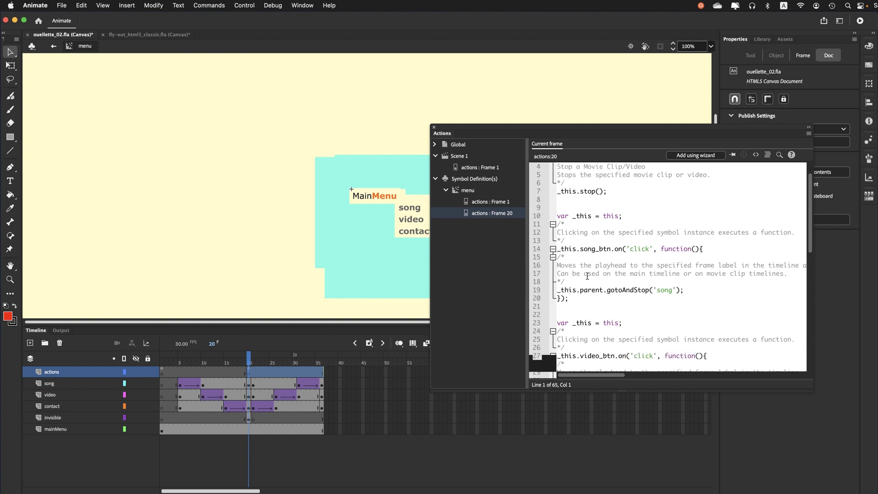
scroll(574, 257, "down", 9)
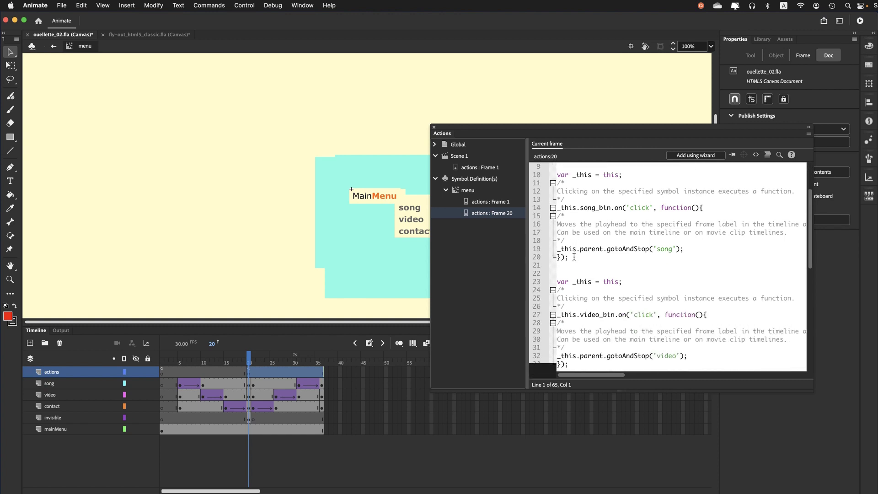
scroll(574, 259, "down", 2)
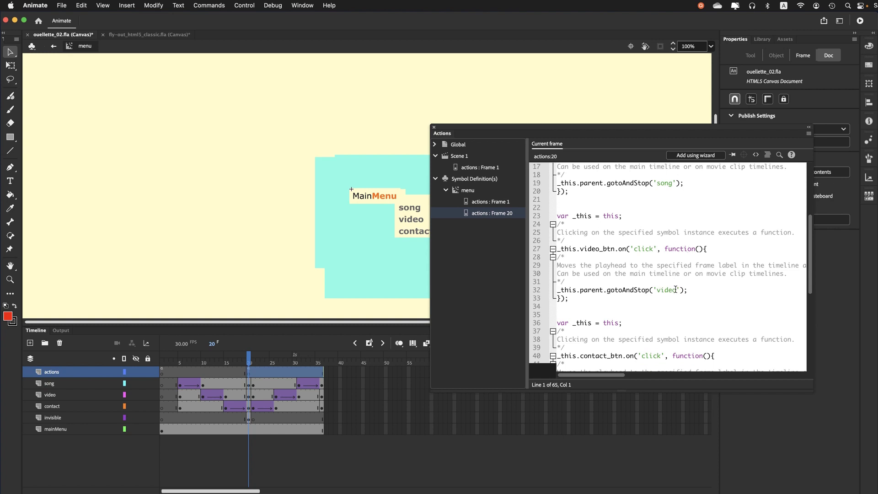
left_click(693, 291)
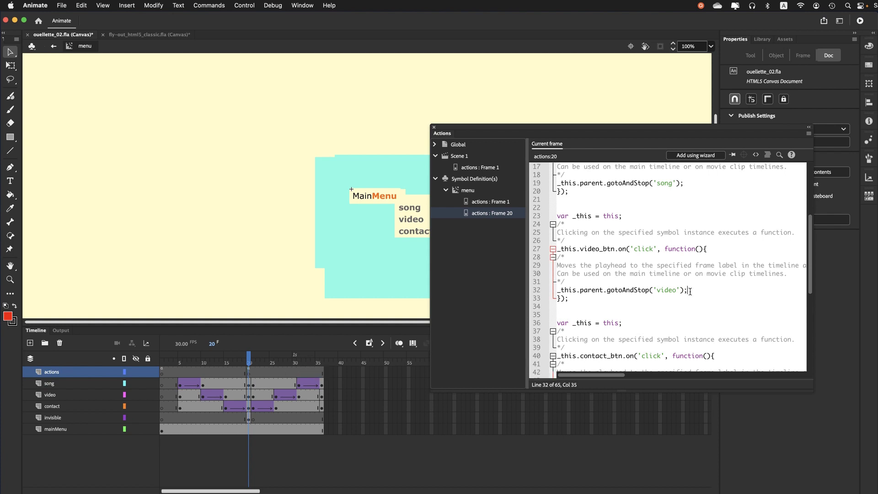
key("Return")
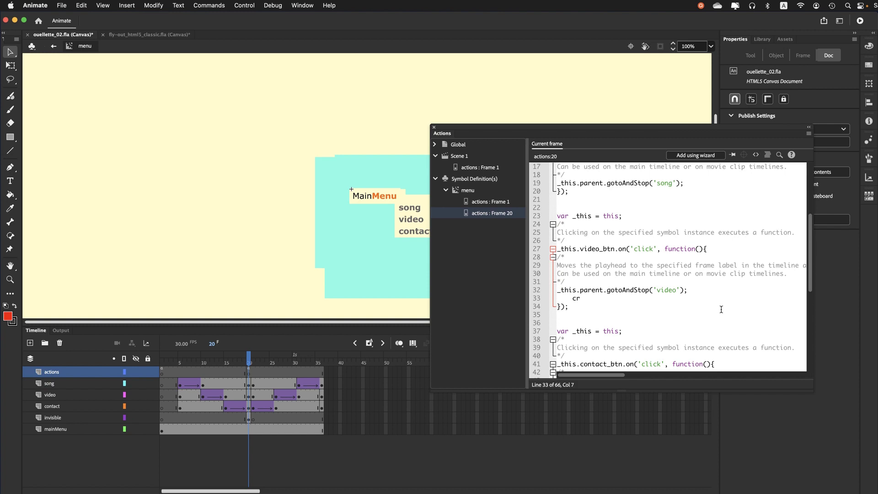
type("createjs.So")
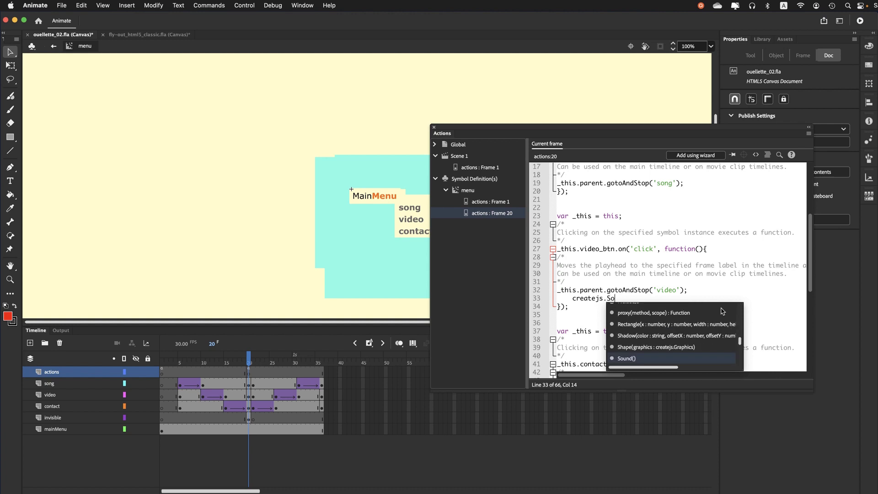
type("und.")
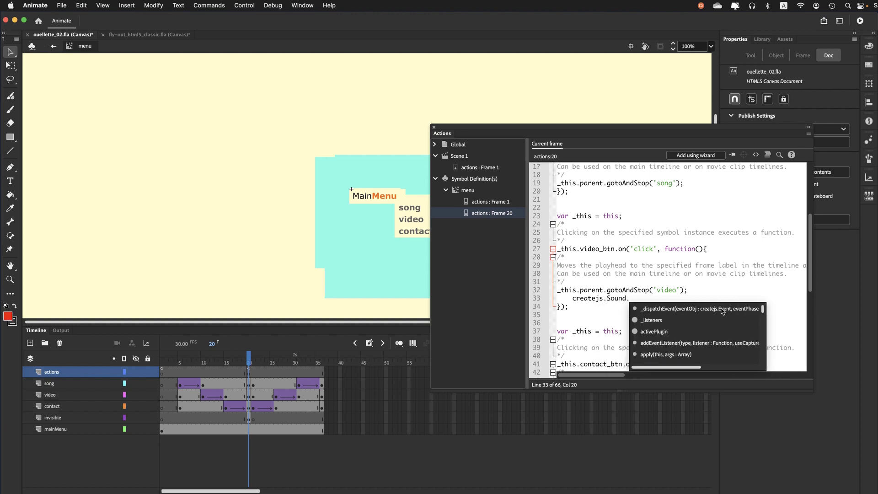
type("stop();")
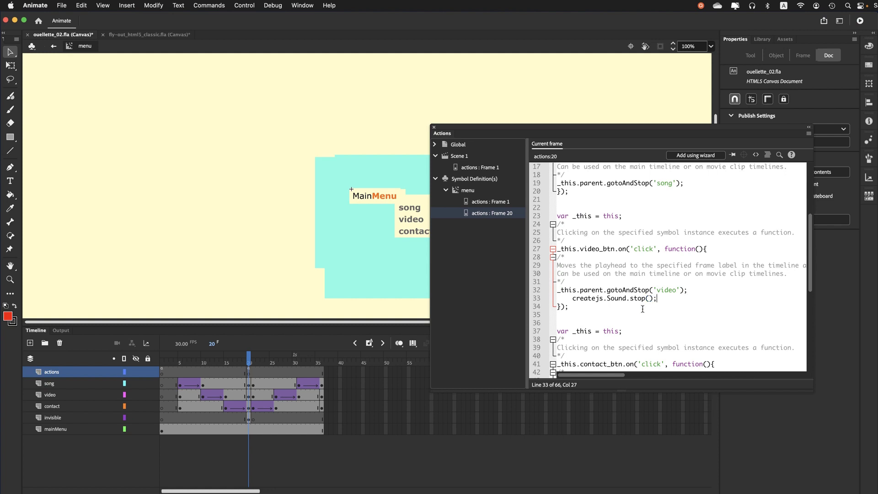
Copy the createjs.Sound.stop(); line into the contact_btn click handler, on a new line after gotoAndStop('contact').
left_click_drag(657, 299, 575, 299)
key("cmd+c")
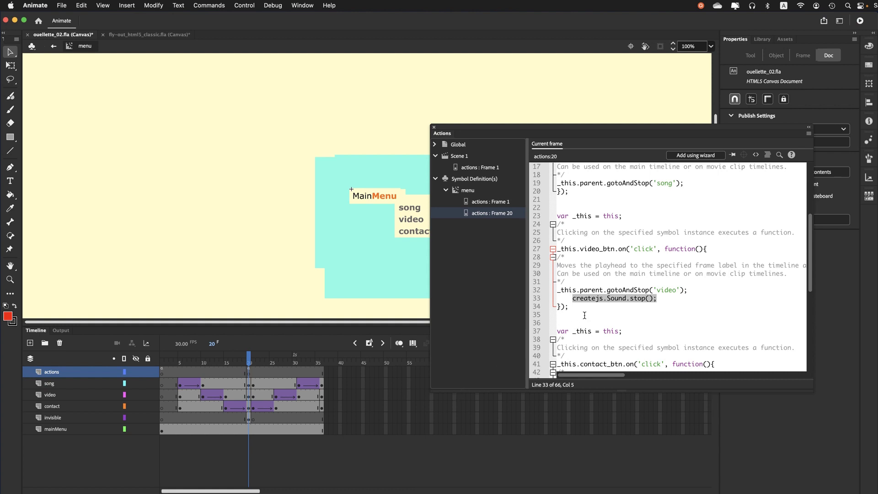
left_click(668, 305)
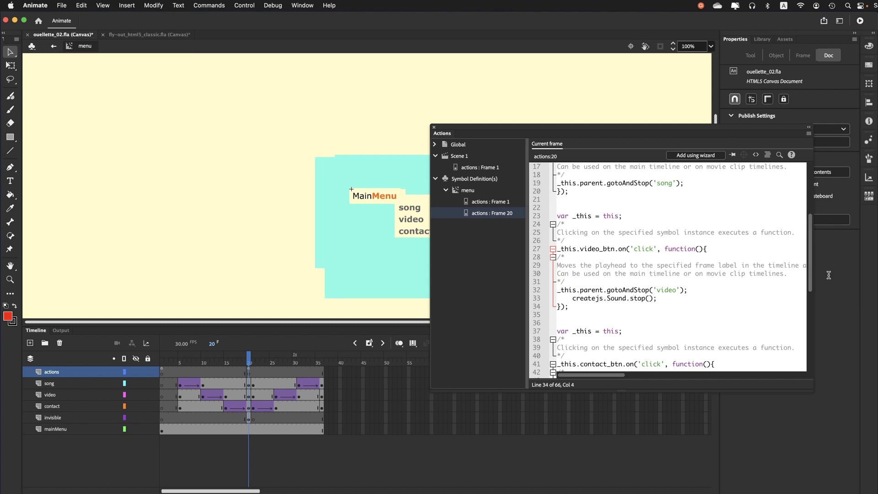
key("Up")
key("Up")
key("Up")
scroll(810, 280, "down", 5)
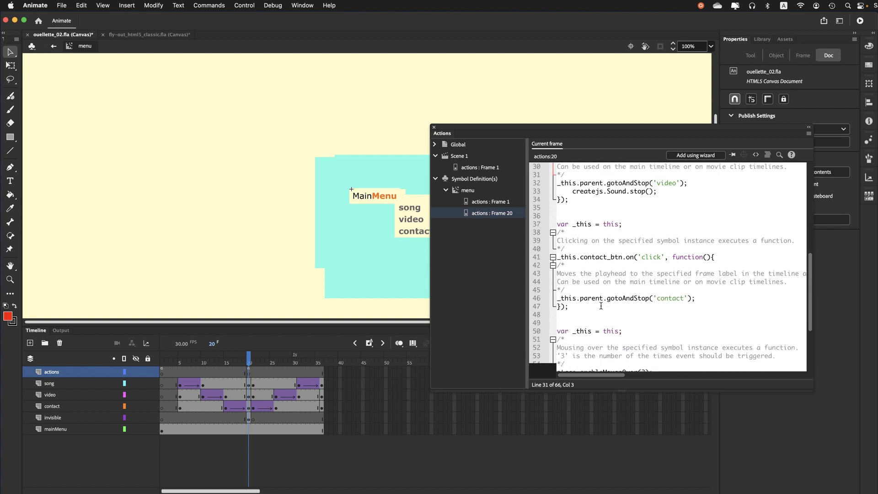
left_click(700, 303)
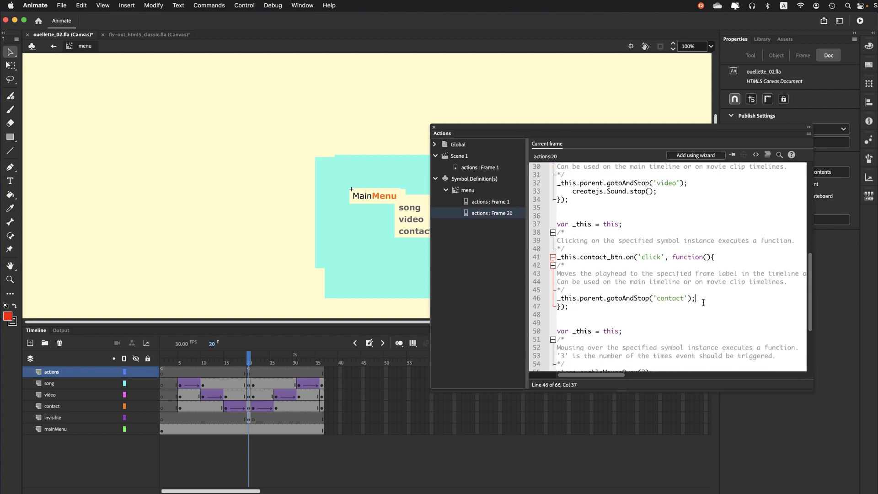
key("Return")
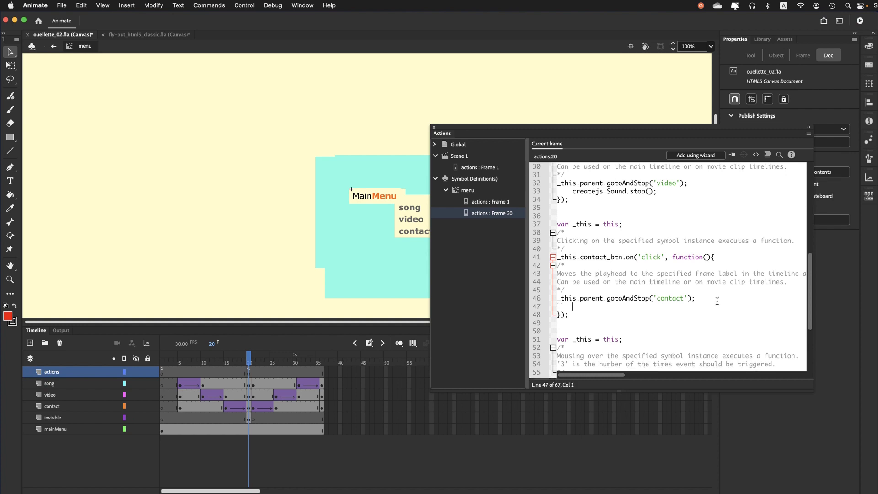
key("cmd+v")
Save ouellette_02.fla and test the movie in the browser.
left_click(61, 5)
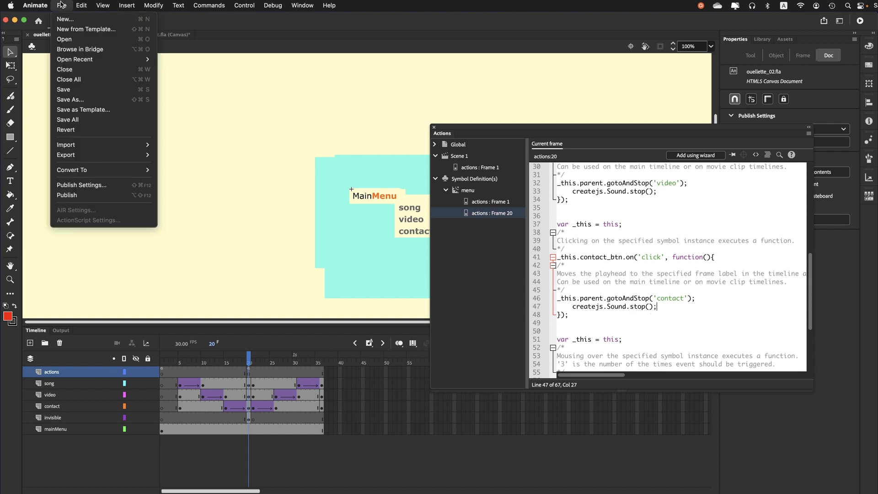
left_click(66, 91)
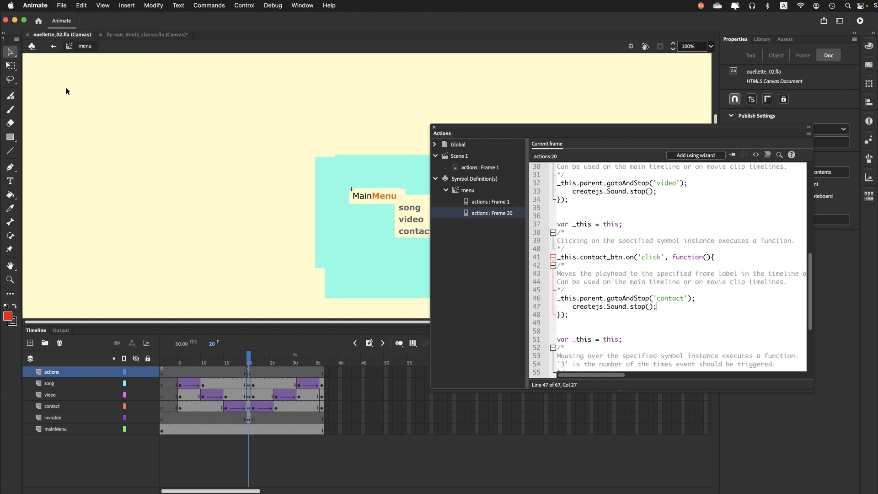
left_click(860, 20)
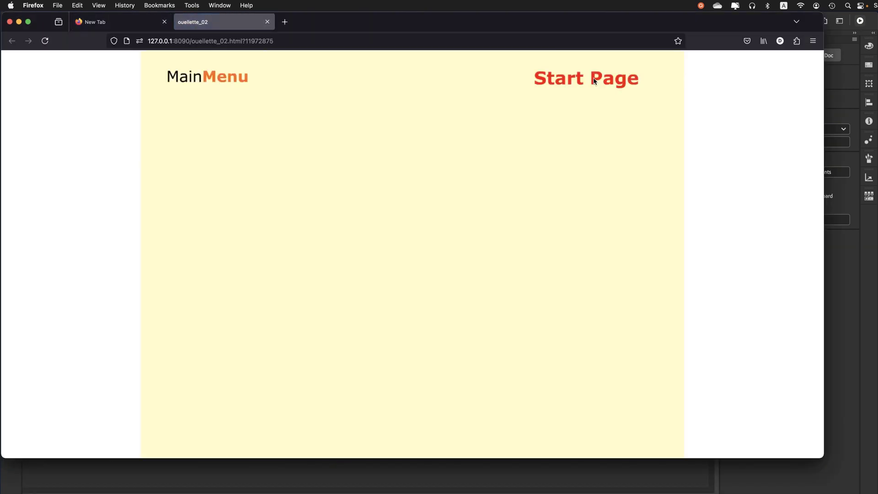
In the browser preview, use the fly-out menu to visit the song, video and contact pages, and then go from song directly to contact.
mouse_move(245, 78)
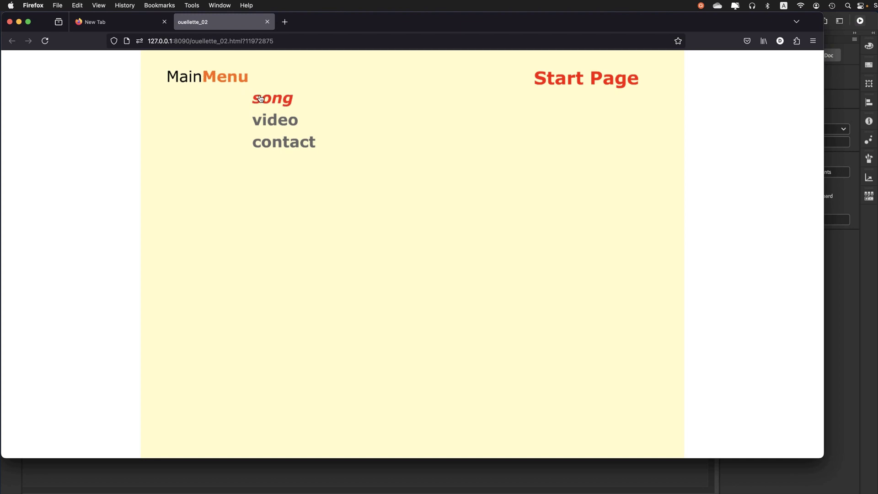
left_click(263, 101)
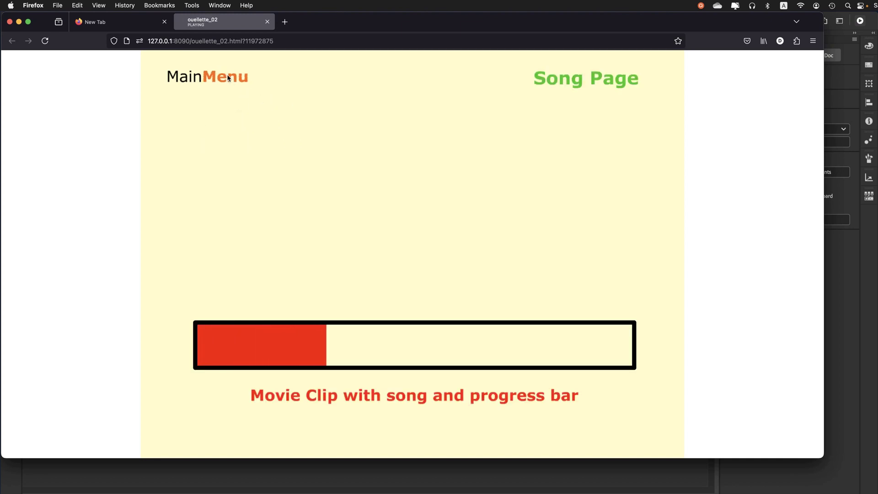
mouse_move(236, 81)
left_click(271, 121)
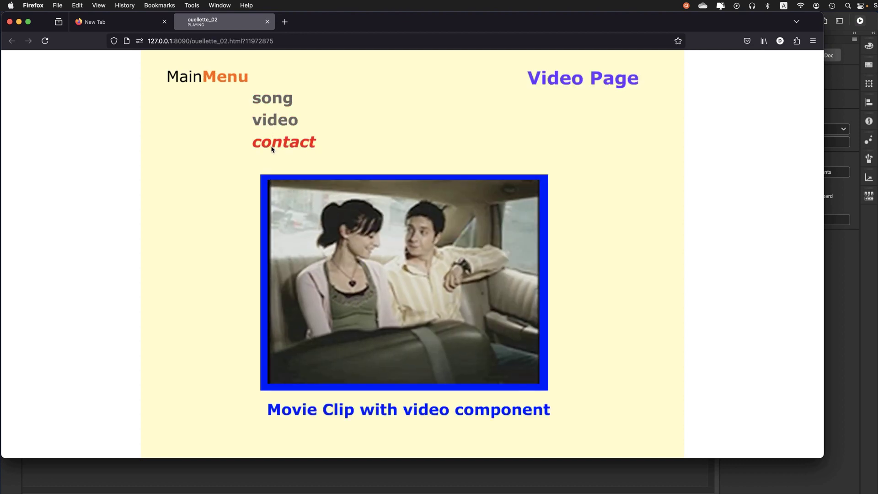
left_click(274, 150)
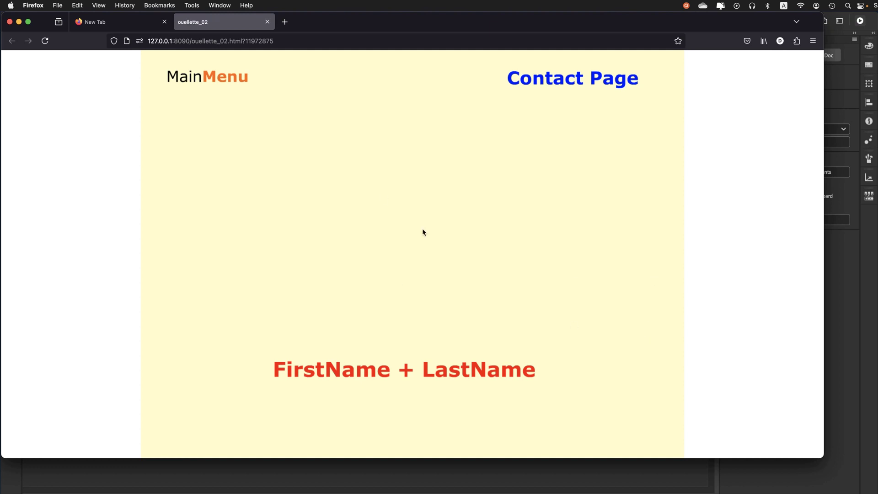
mouse_move(247, 75)
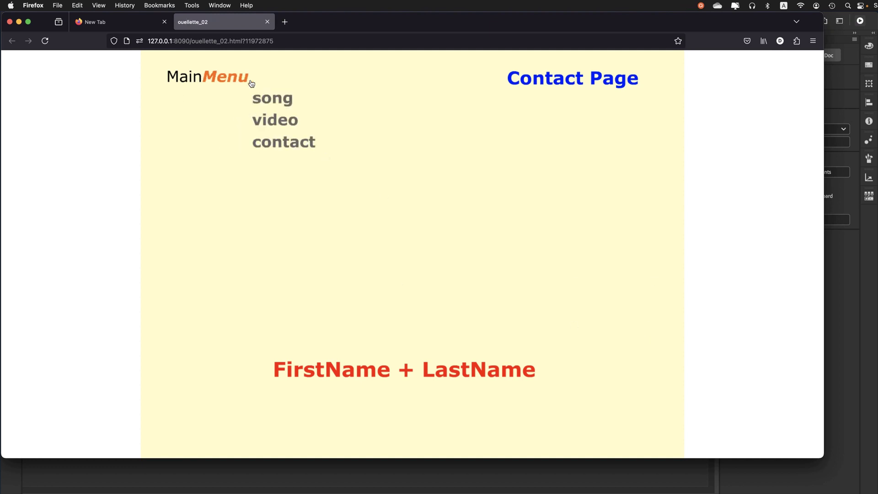
left_click(267, 101)
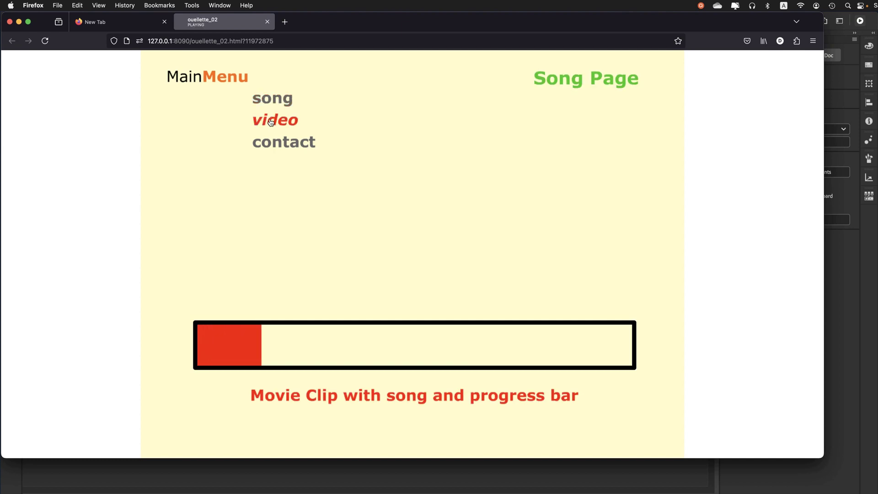
left_click(283, 150)
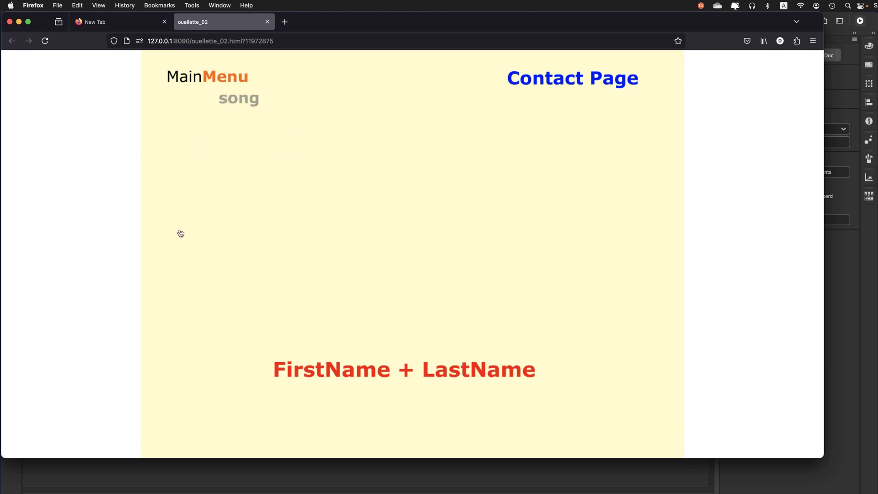
Return to Animate, close the Actions window, and go to frame 15, the contact page, of the main timeline.
key("super+Tab")
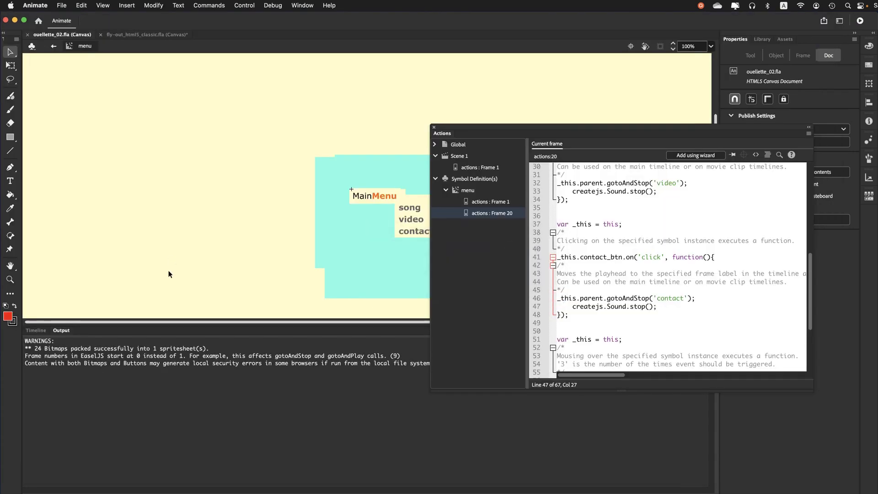
left_click(433, 127)
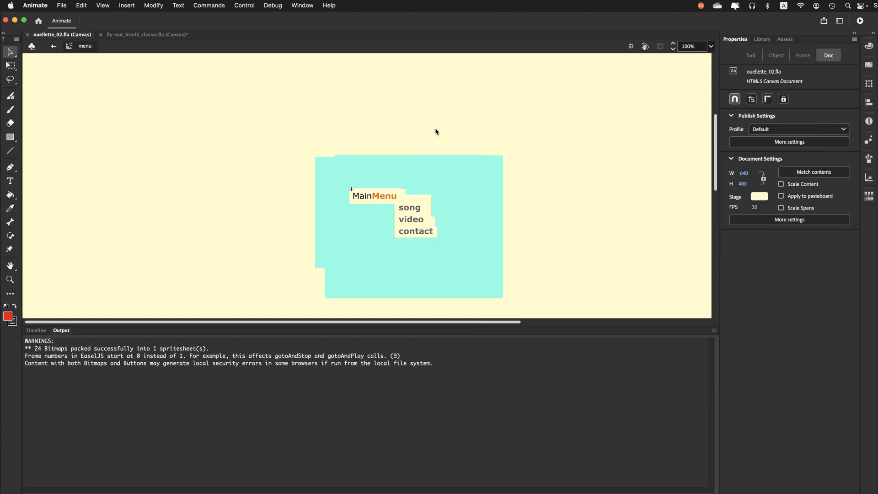
left_click(34, 332)
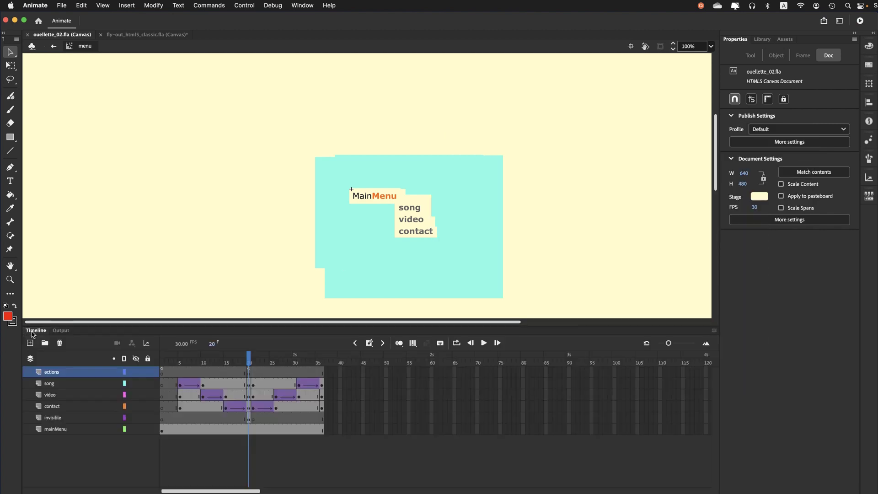
left_click(53, 46)
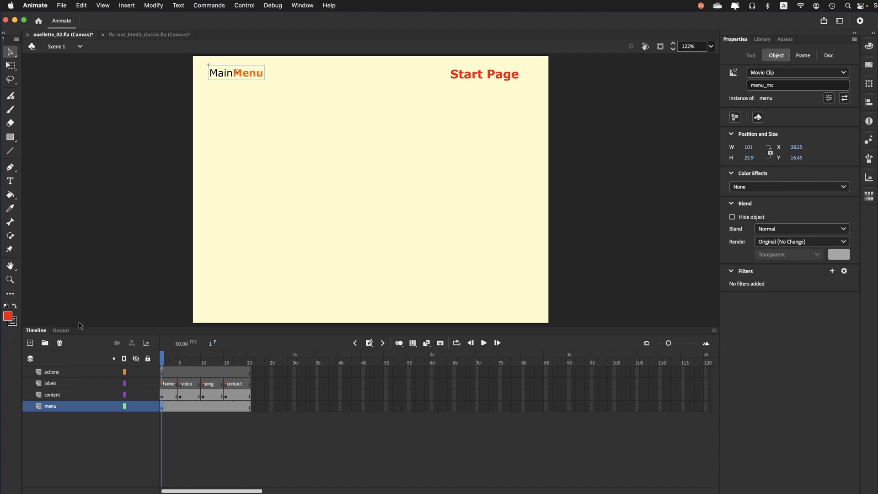
left_click(226, 363)
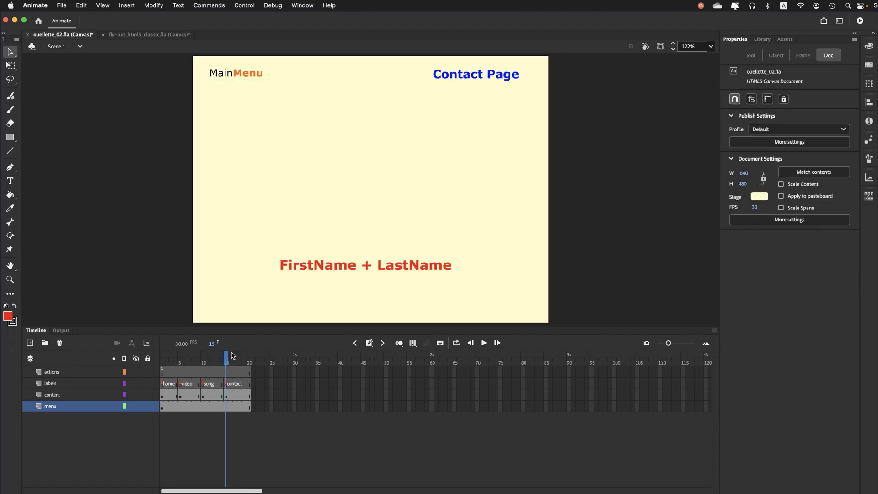
Convert the red "FirstName + LastName" text on the contact page into a movie clip symbol named shimmer.
left_click(295, 271)
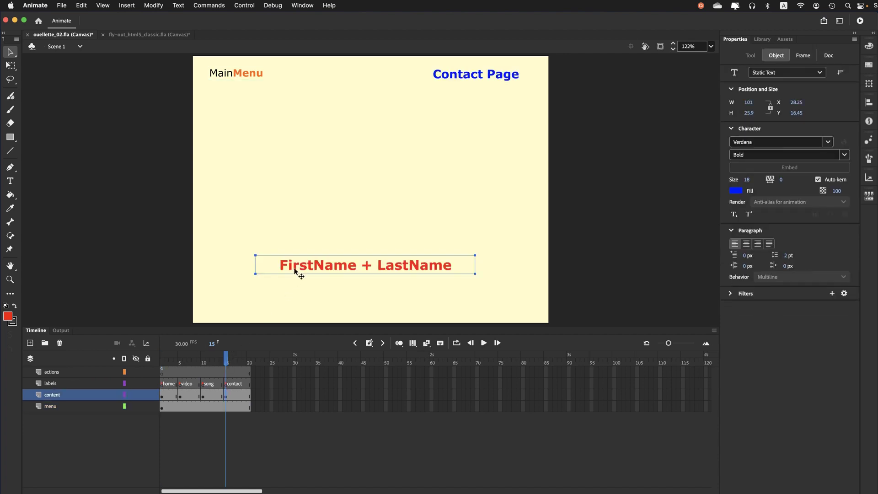
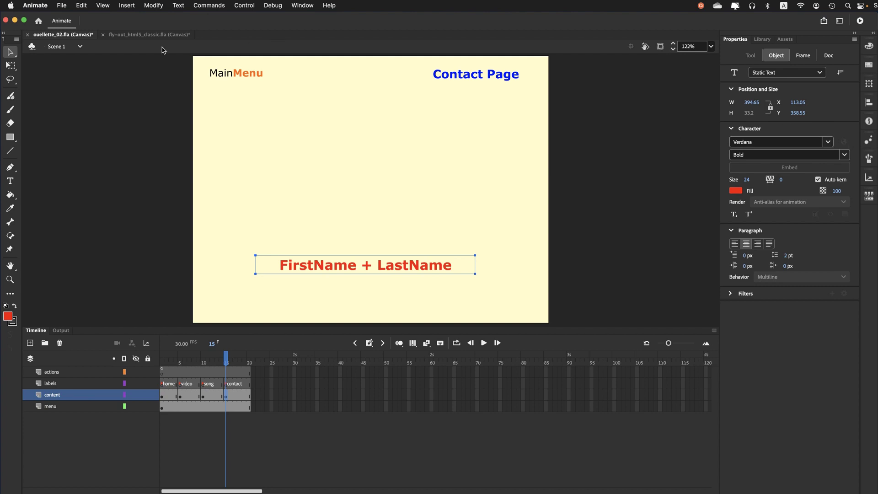
left_click(153, 5)
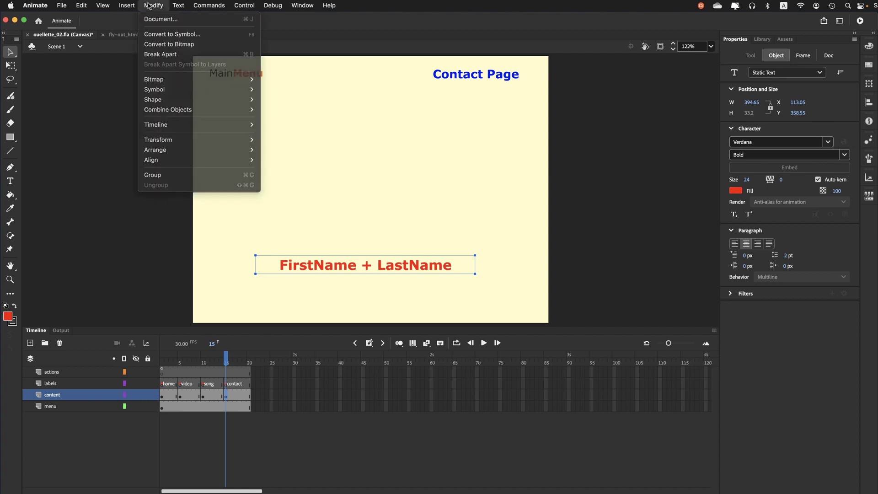
key("Escape")
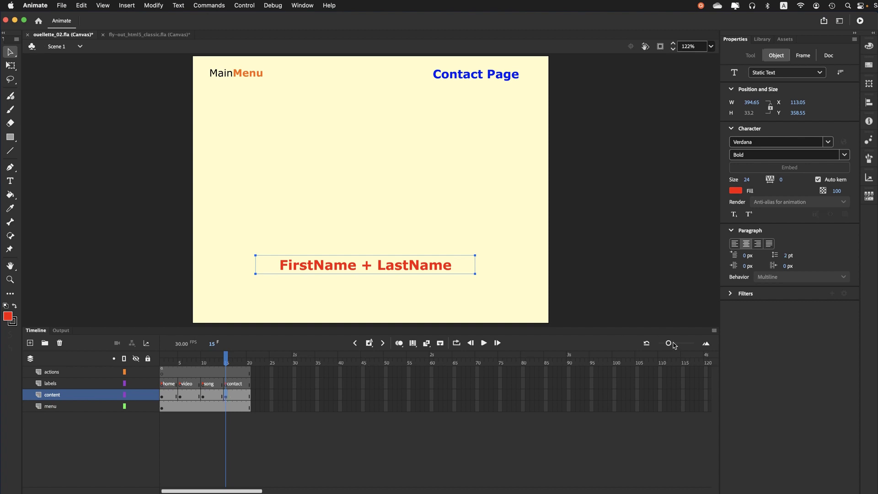
left_click_drag(668, 343, 675, 347)
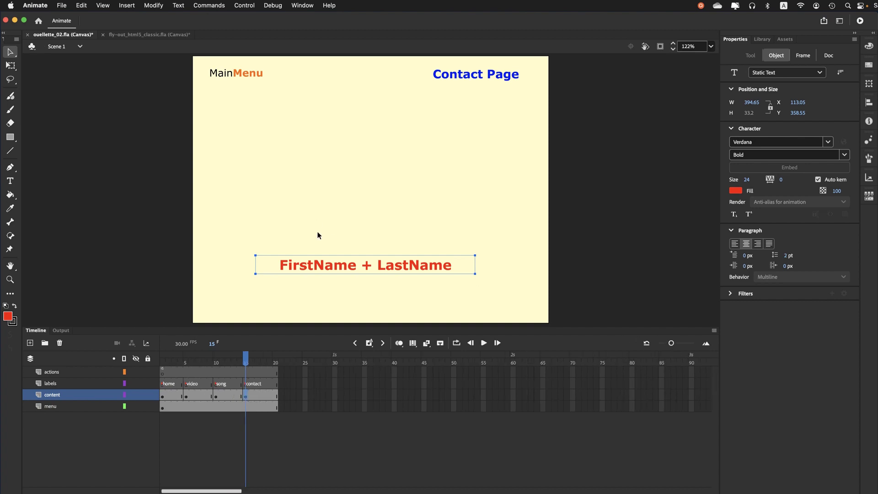
left_click(161, 5)
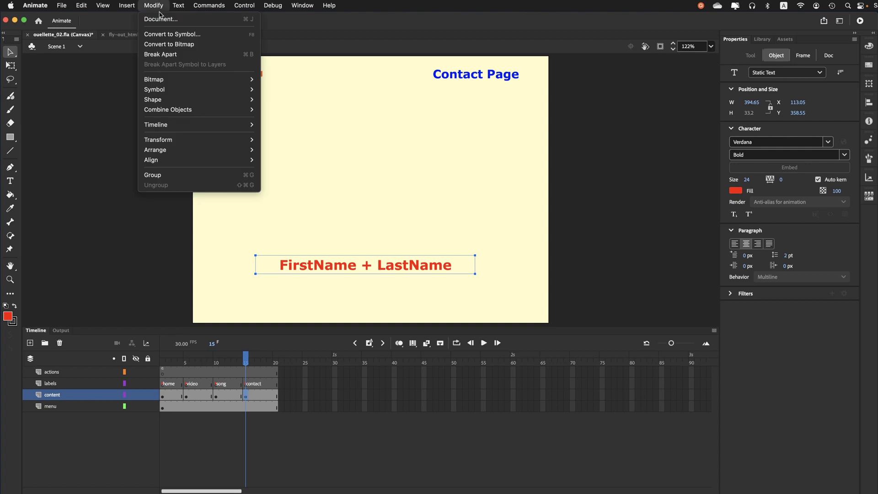
left_click(161, 33)
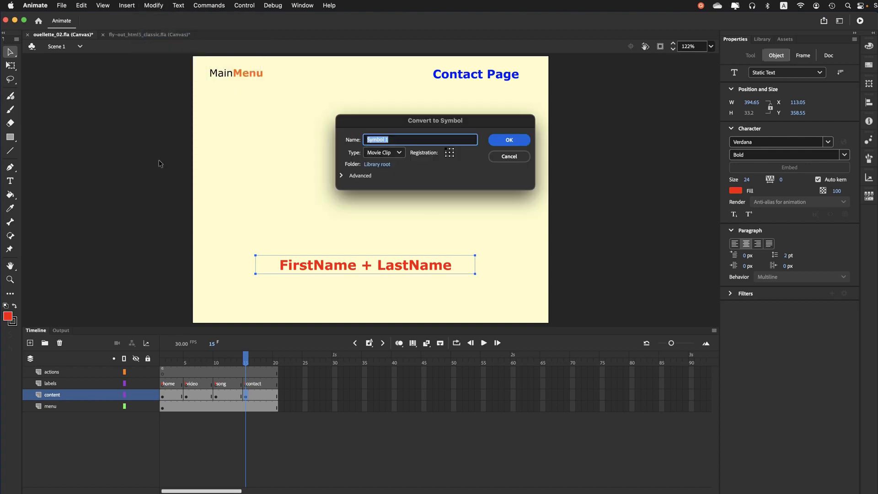
type("shimmer")
key("Return")
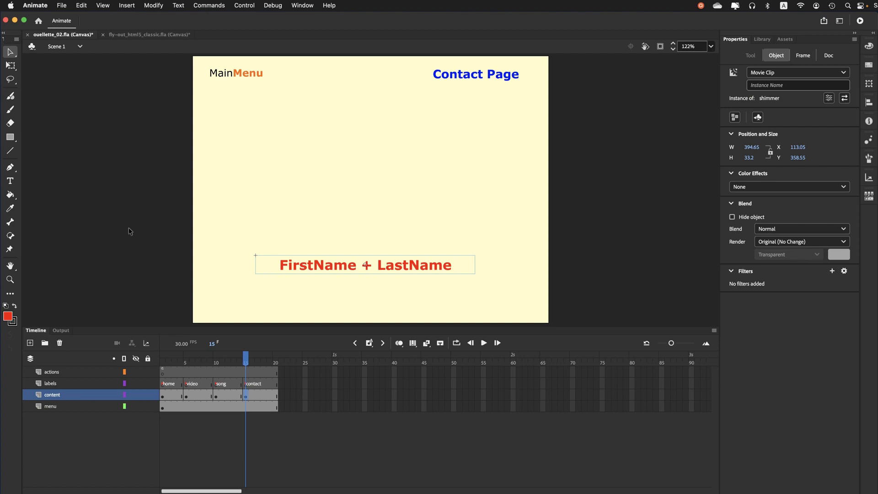
Open the shimmer movie clip for editing and rename its only layer text.
double_click(304, 269)
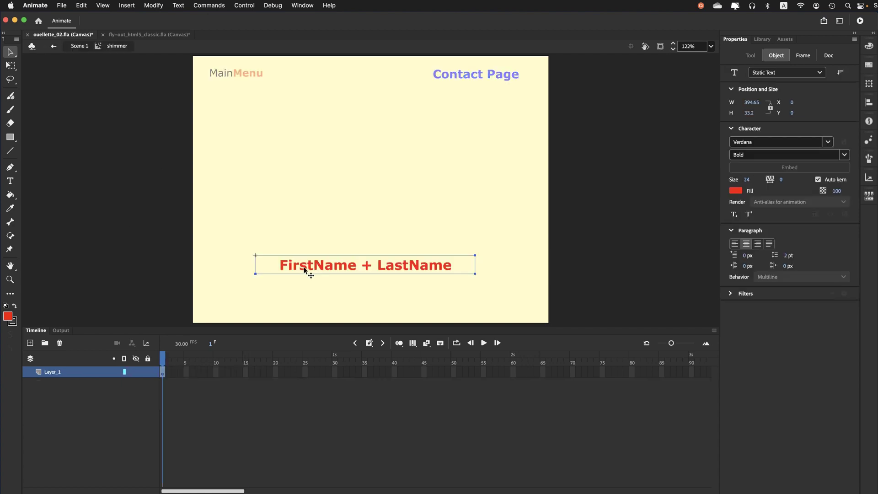
double_click(51, 372)
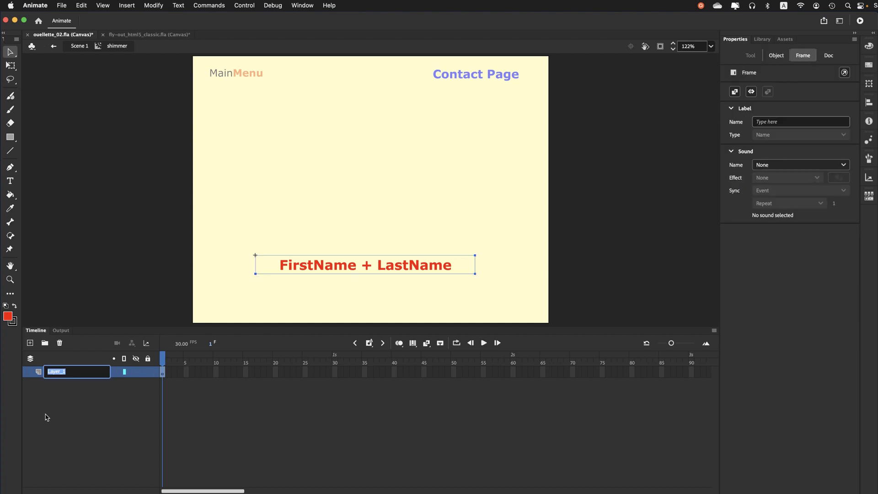
type("text")
key("Return")
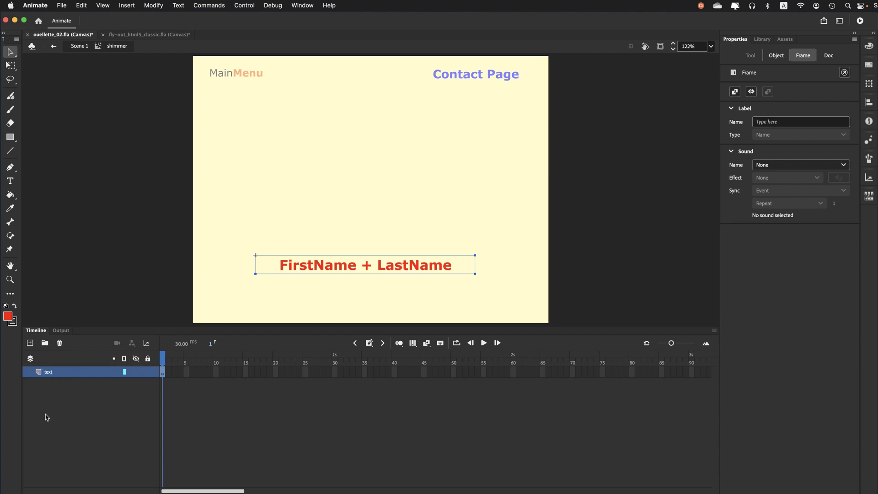
Add two layers above the text layer, naming the first fill and the uppermost one stroke.
left_click(32, 343)
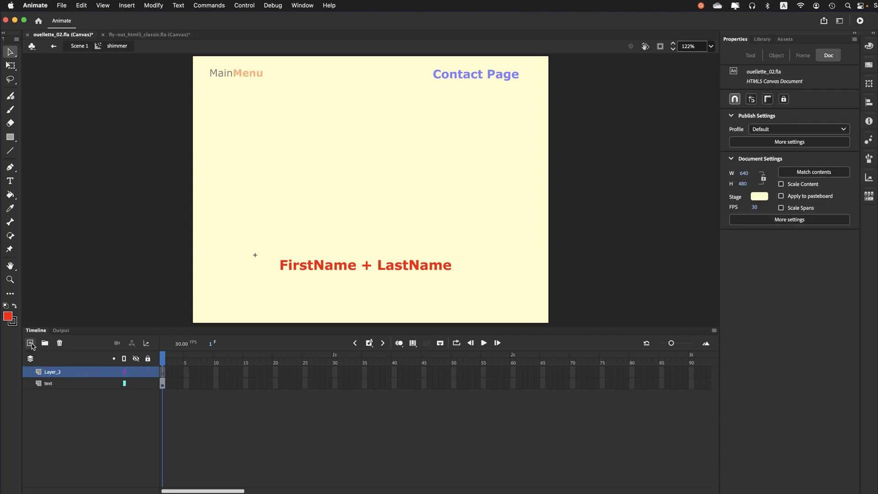
double_click(51, 372)
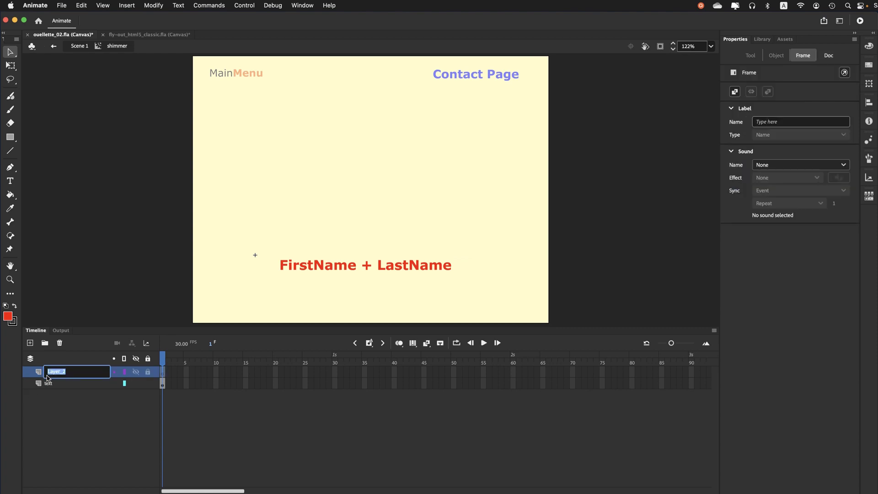
type("fill")
key("Return")
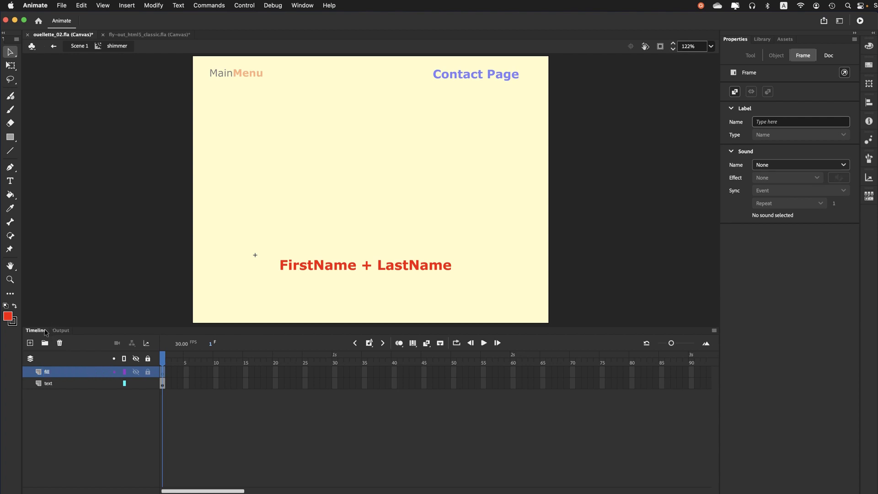
left_click(30, 343)
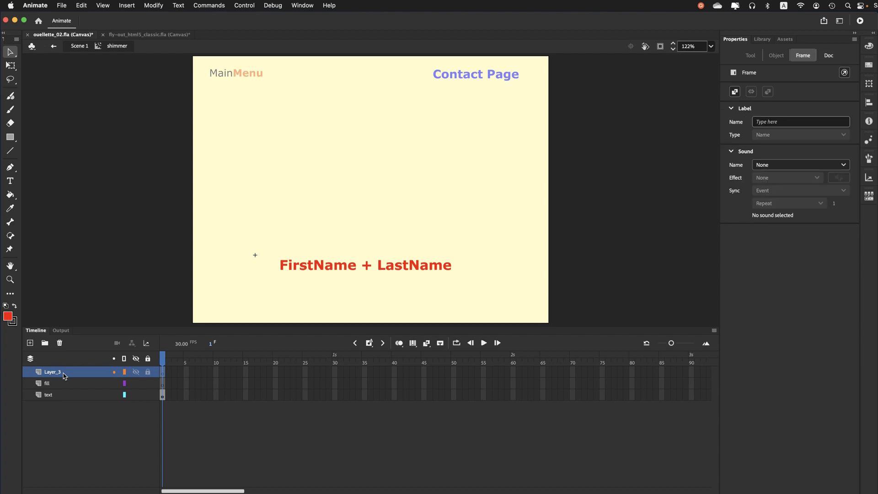
double_click(64, 371)
type("stroke")
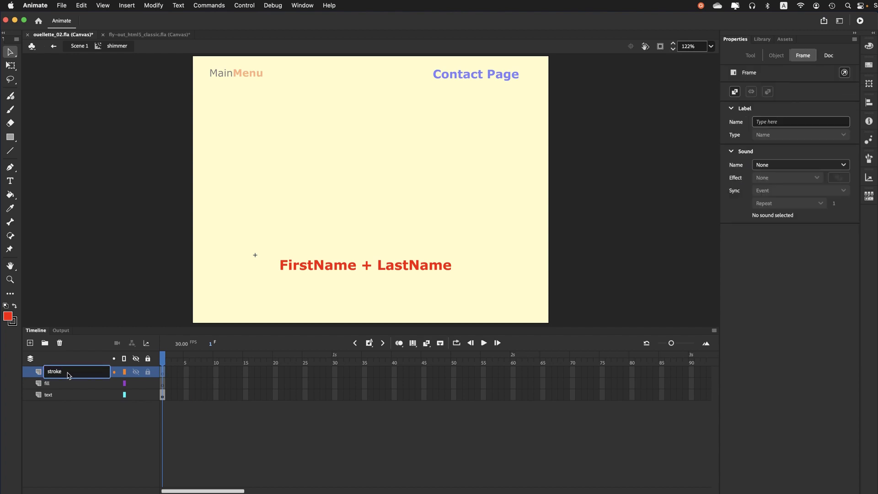
key("Return")
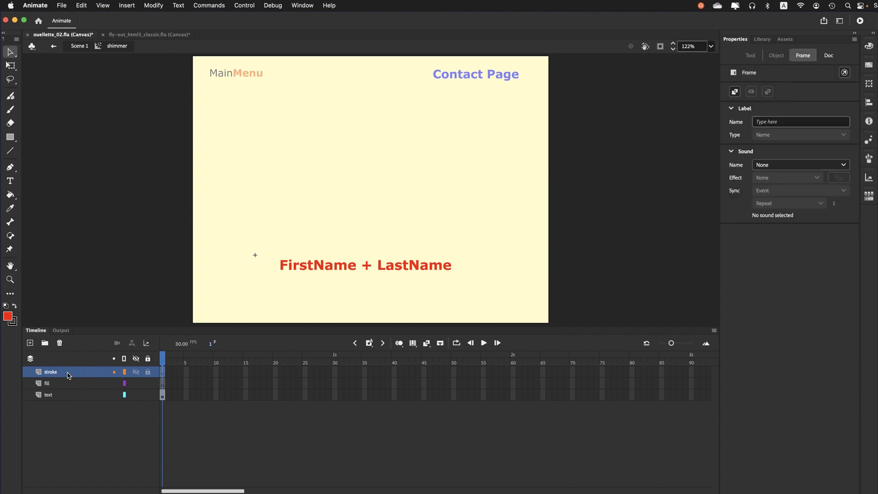
On the fill layer, draw a wide rectangle with red fill and black stroke of size 5 just above the "FirstName + LastName" text.
left_click(41, 384)
left_click(10, 137)
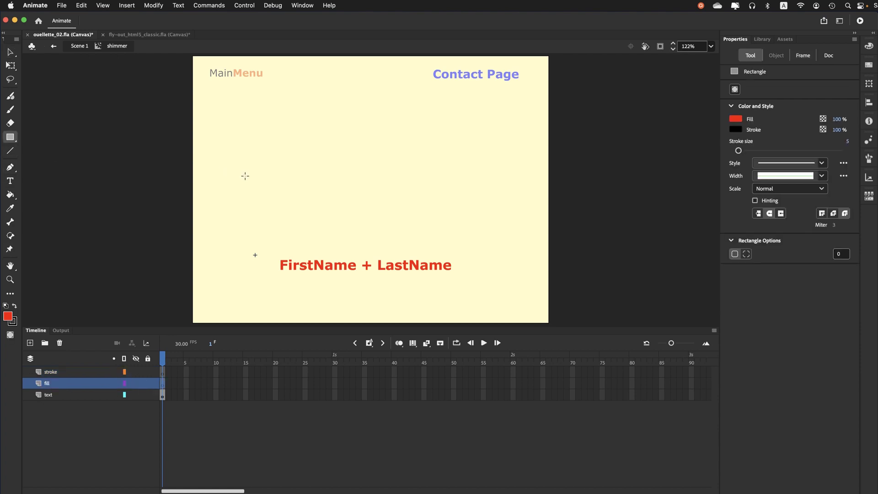
left_click_drag(242, 173, 505, 240)
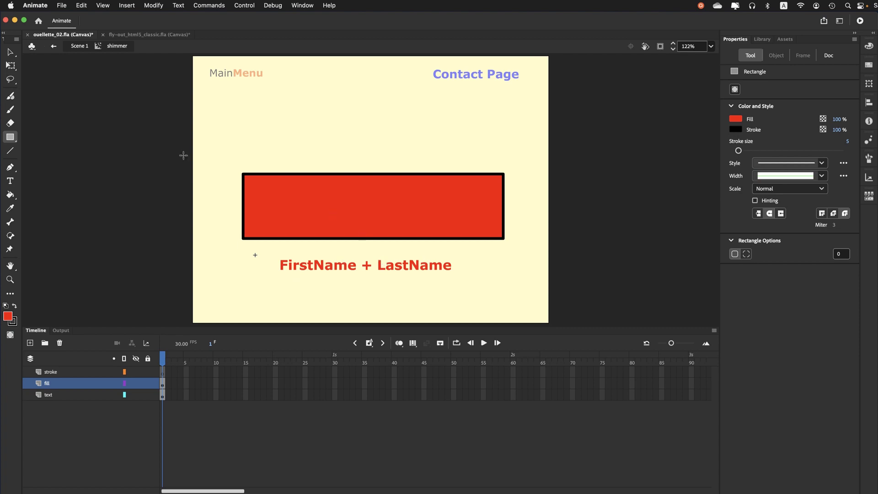
left_click(10, 53)
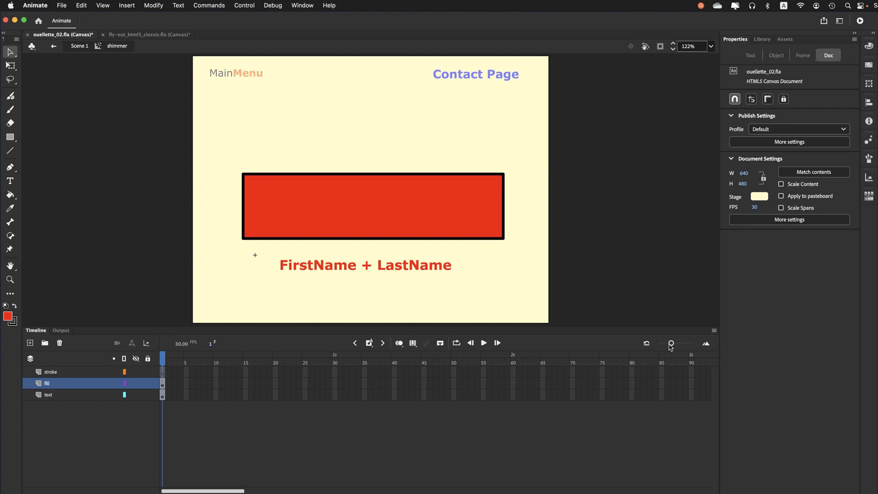
Extend the stroke, fill and text layers of the shimmer movie clip to frame 241.
left_click_drag(671, 344, 659, 351)
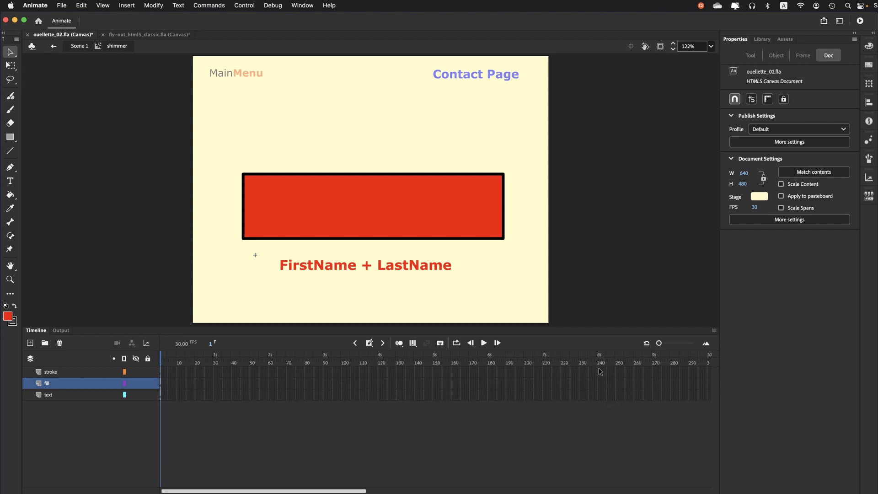
left_click(600, 397)
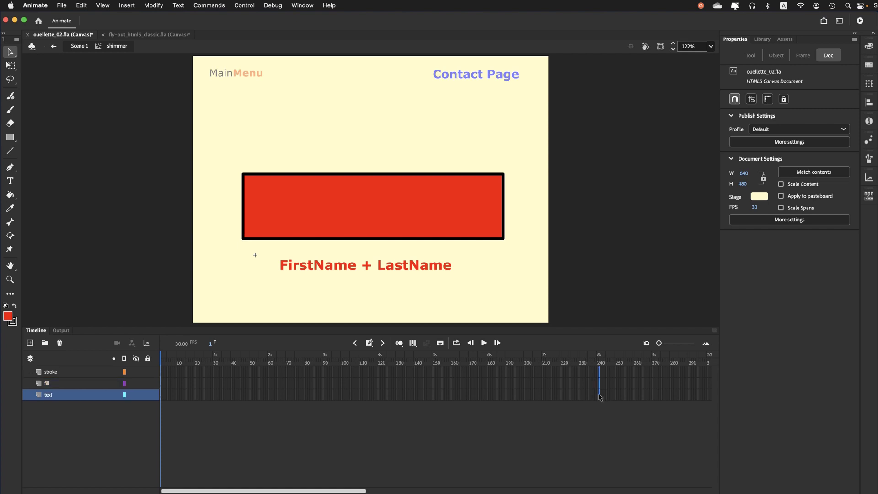
key("F5")
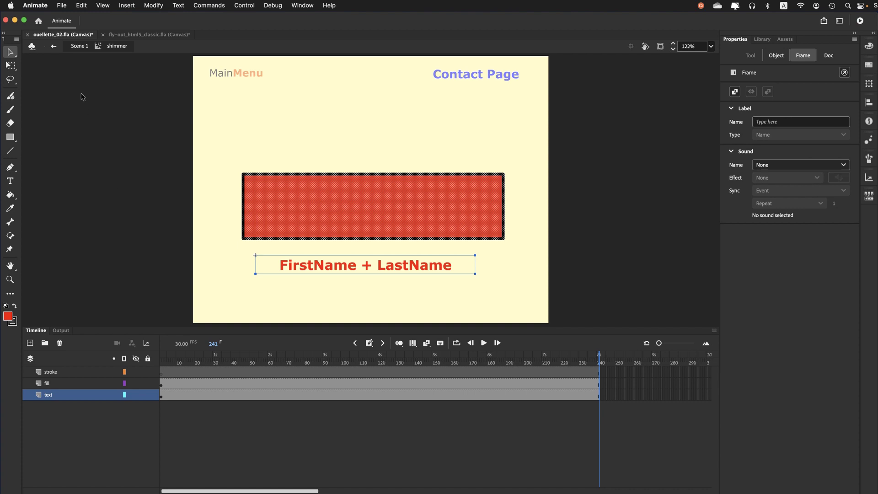
left_click(61, 4)
left_click(65, 91)
left_click(214, 249)
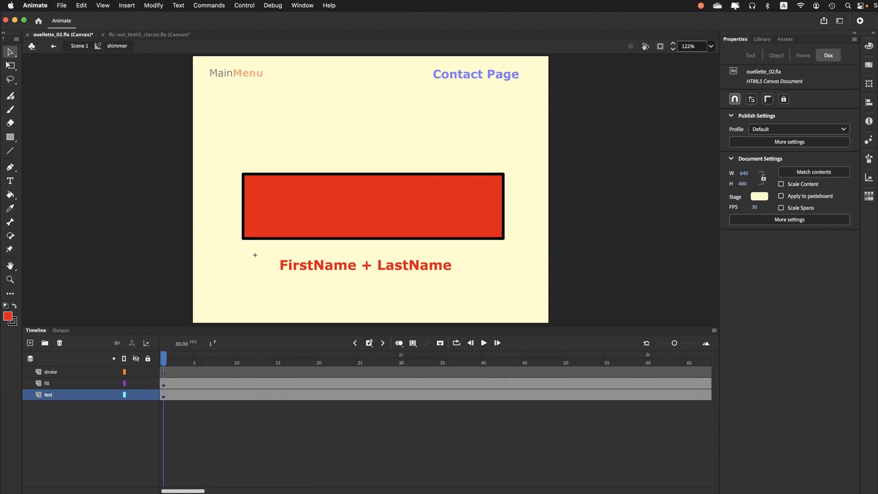
Cut the rectangle's black outline from the fill layer, paste it in place on the stroke layer, and check both layers by toggling their visibility.
double_click(251, 241)
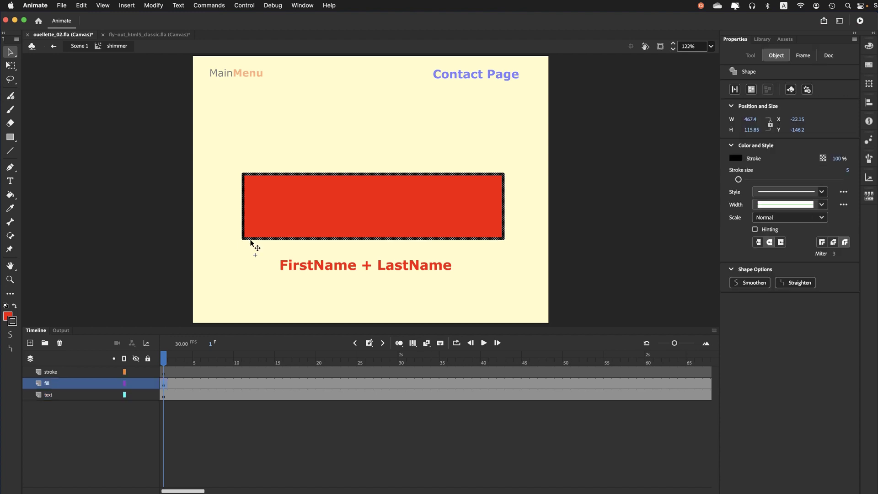
left_click(82, 5)
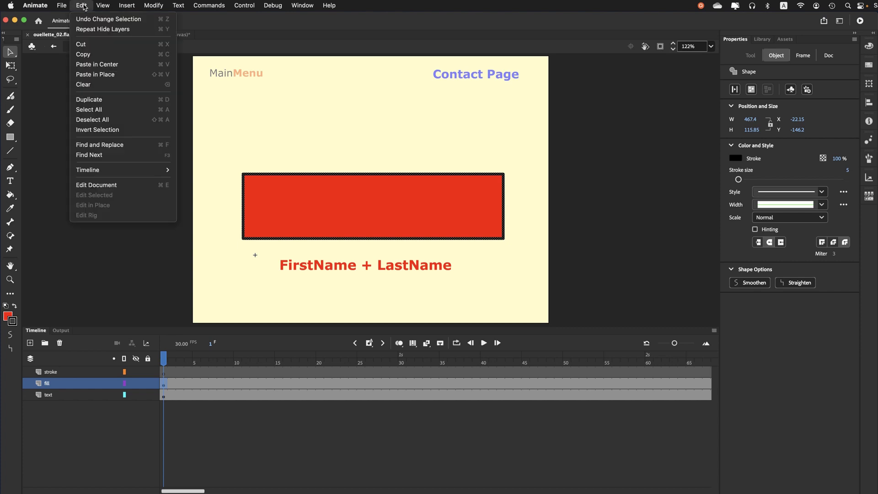
left_click(90, 46)
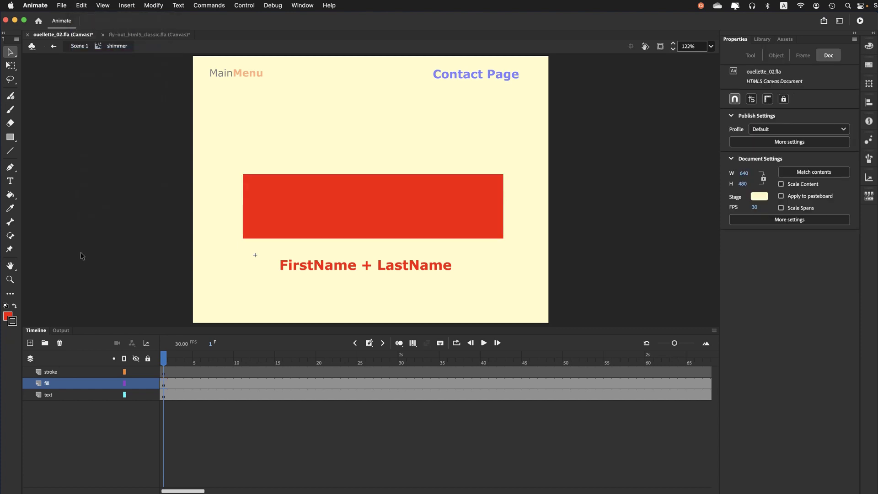
left_click(165, 374)
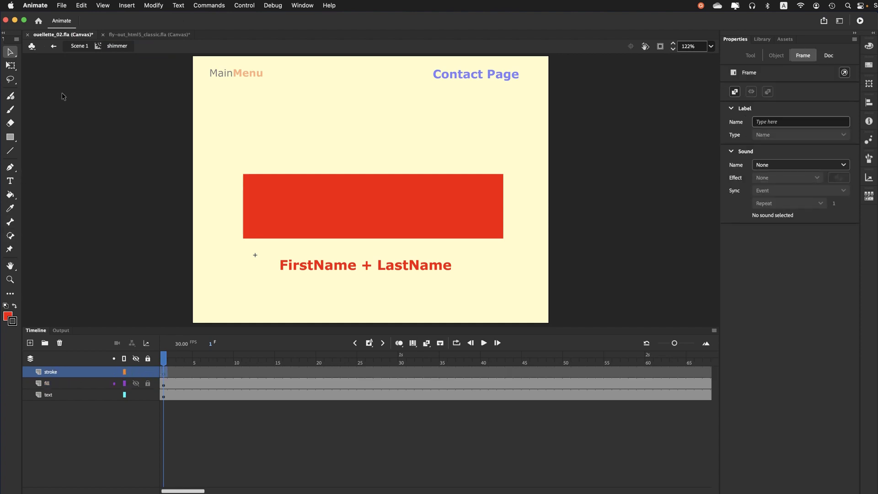
left_click(77, 8)
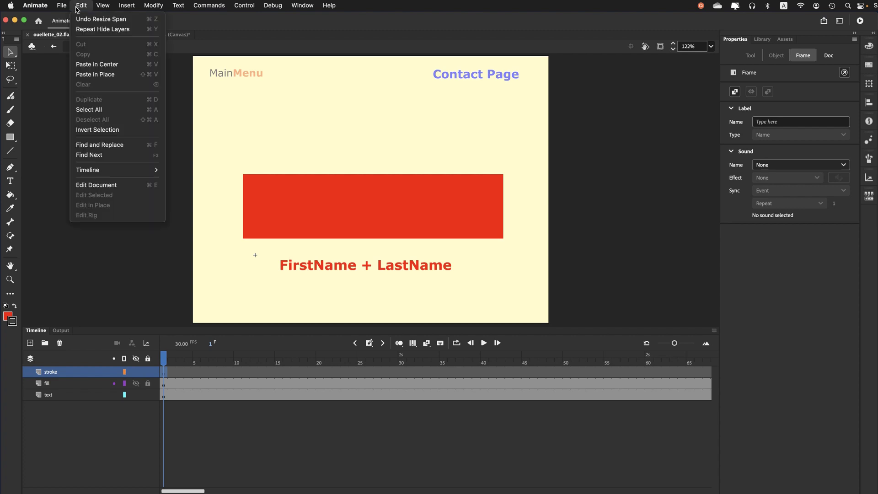
left_click(101, 77)
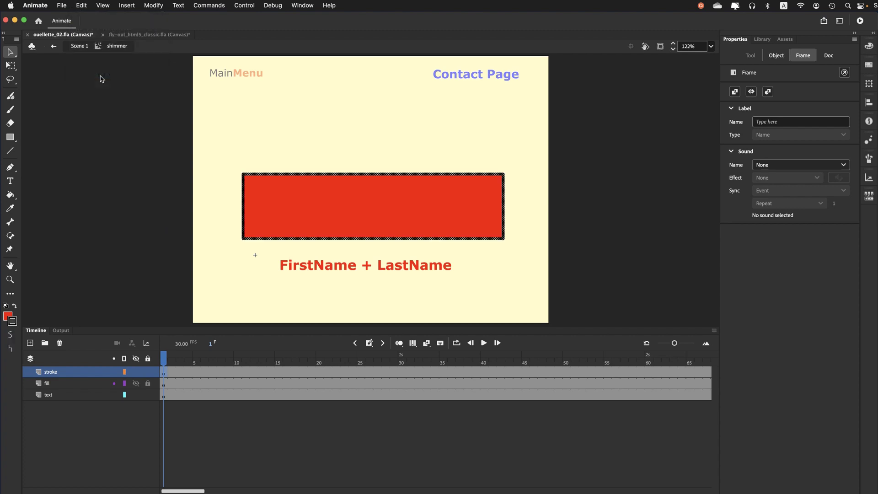
left_click(122, 282)
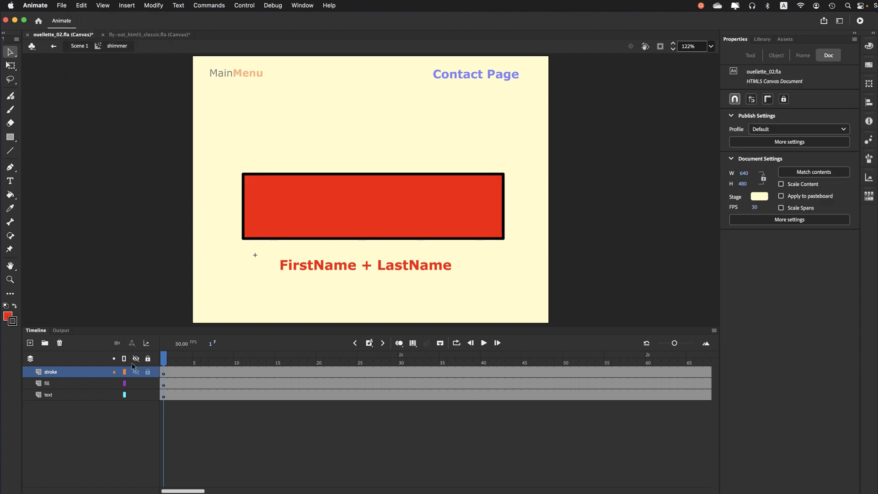
left_click(135, 373)
left_click(135, 372)
left_click(136, 383)
left_click(135, 383)
Add a keyframe at frame 241 of the fill layer and hide the stroke layer.
left_click_drag(674, 344, 657, 349)
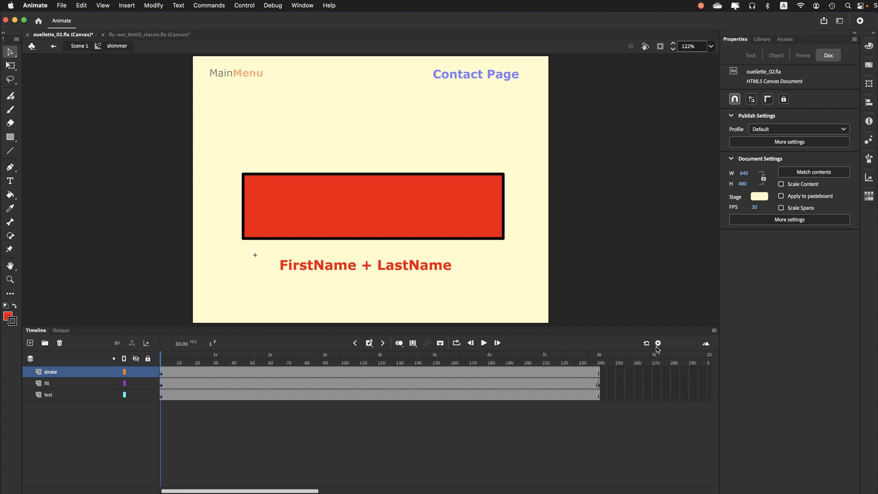
left_click(599, 385)
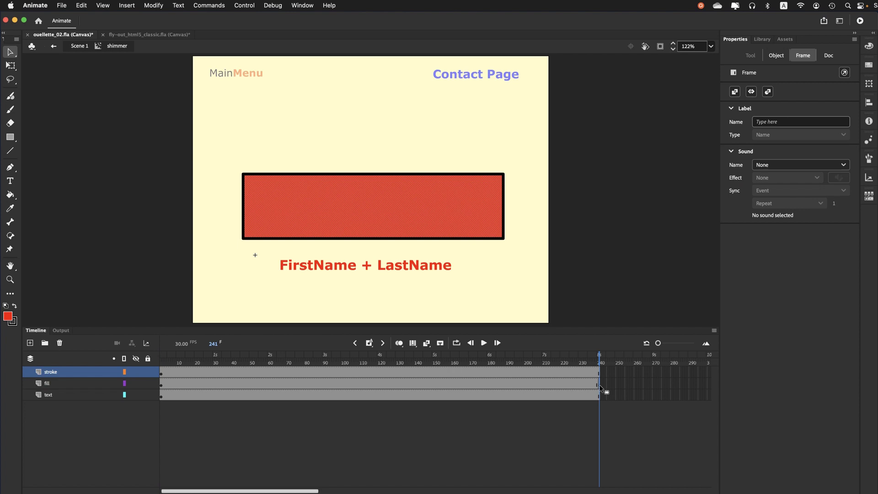
left_click(599, 385)
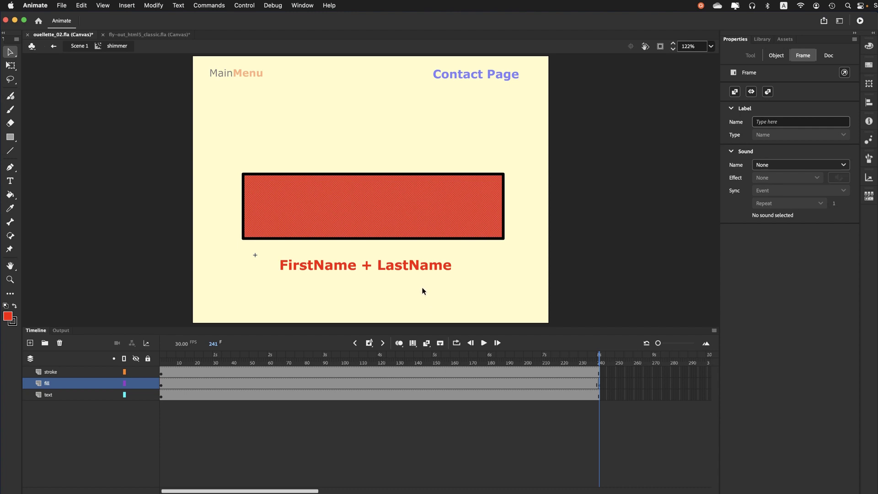
left_click(138, 371)
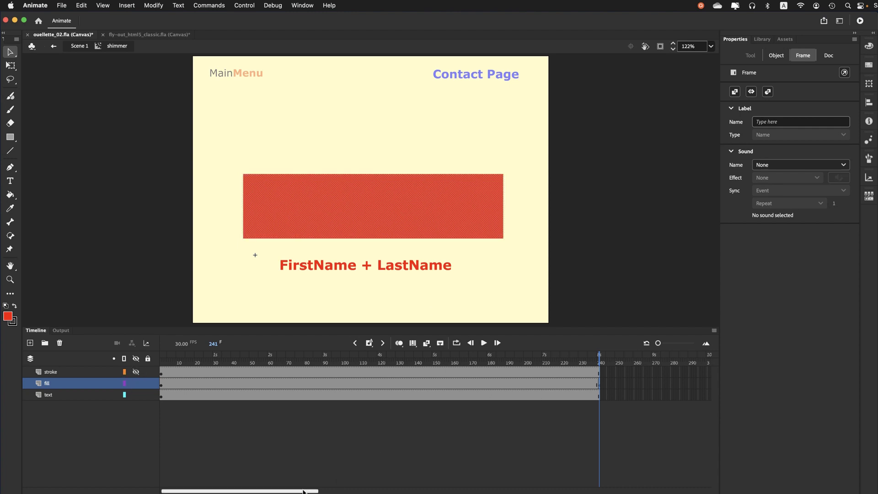
scroll(339, 480, "right", 5)
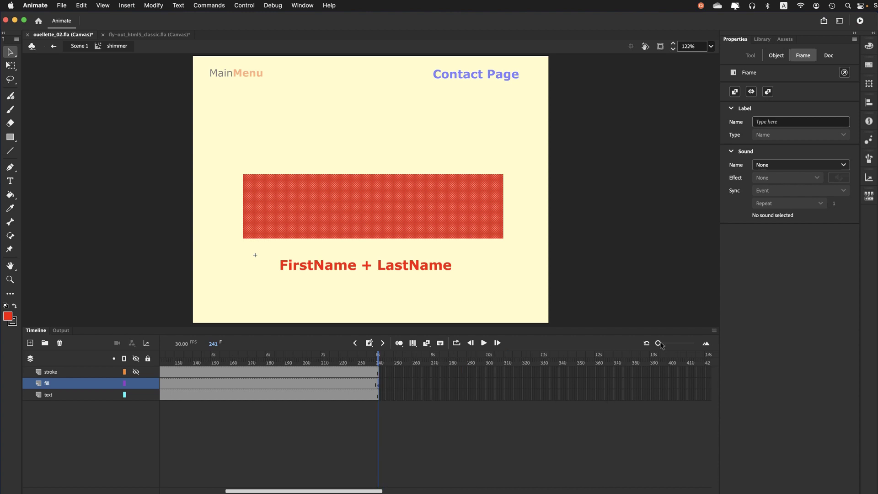
left_click_drag(658, 343, 671, 345)
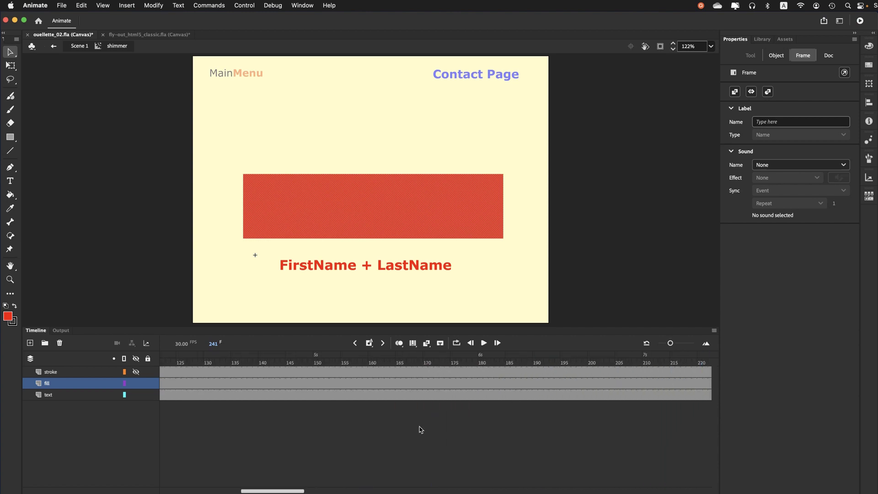
left_click_drag(302, 491, 219, 492)
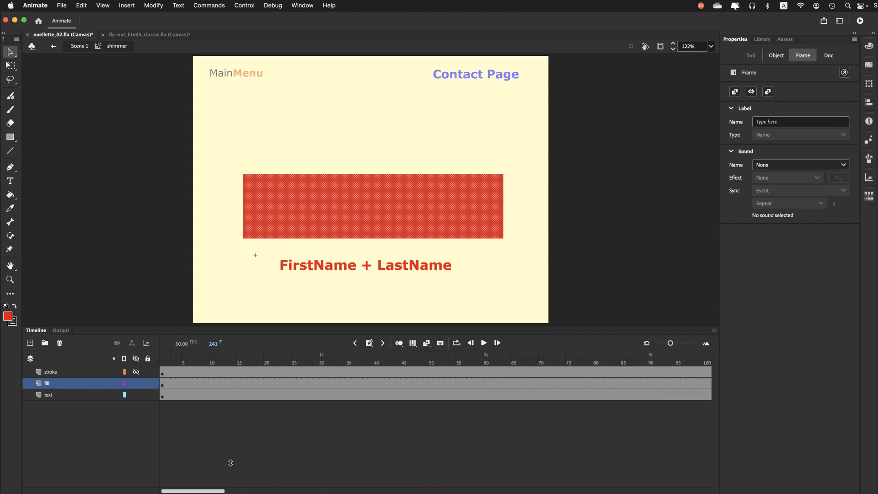
left_click_drag(671, 343, 663, 346)
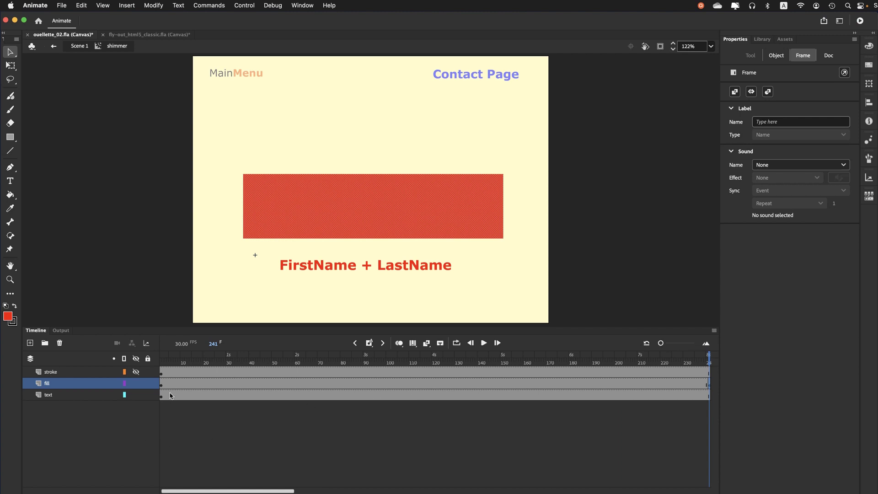
Add a keyframe at frame 30 of the fill layer and set the rectangle's fill there to yellow FFD300.
left_click(164, 361)
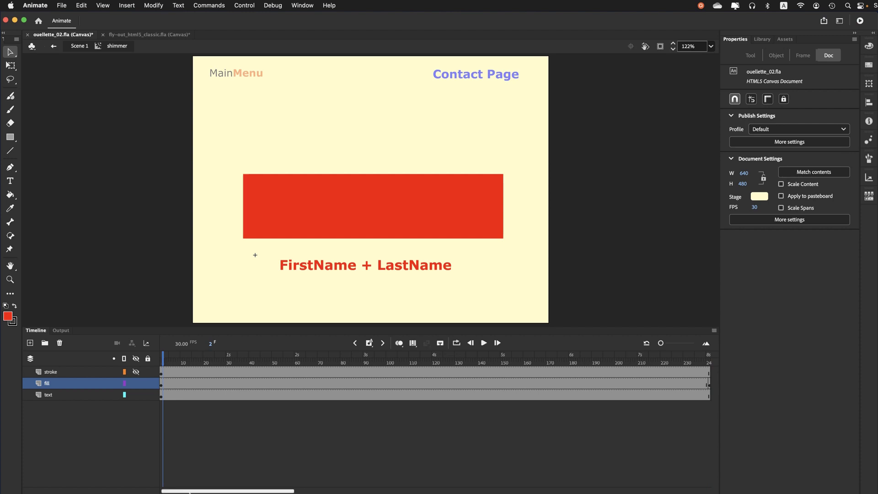
left_click(228, 362)
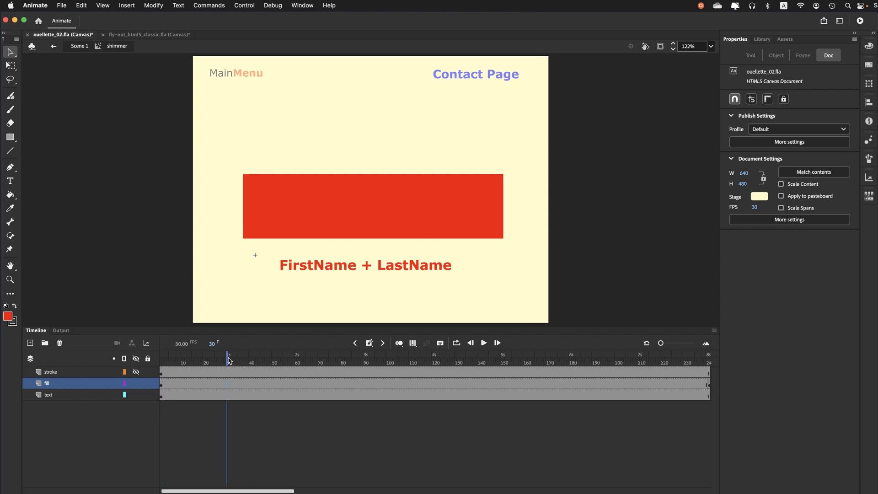
left_click(226, 384)
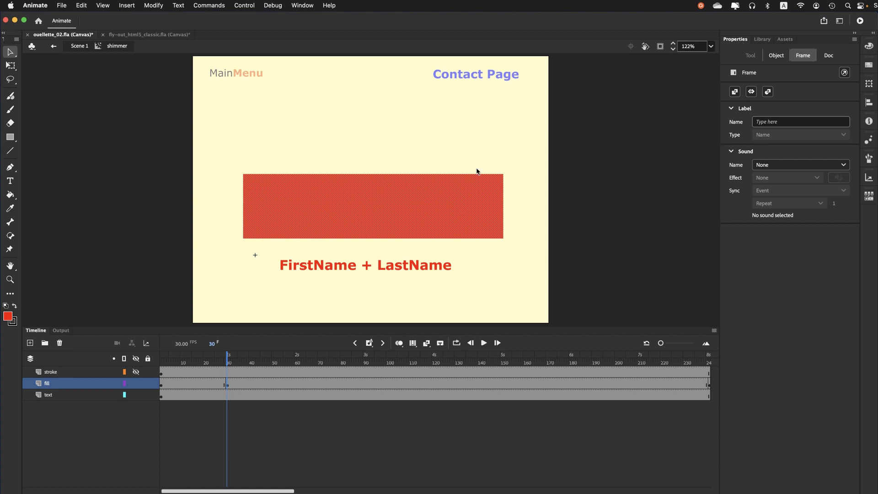
left_click(396, 212)
left_click(735, 159)
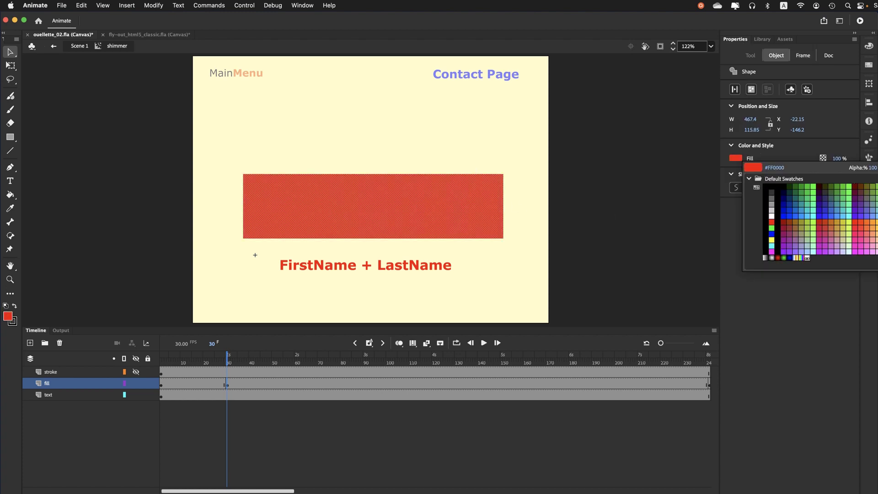
left_click(871, 168)
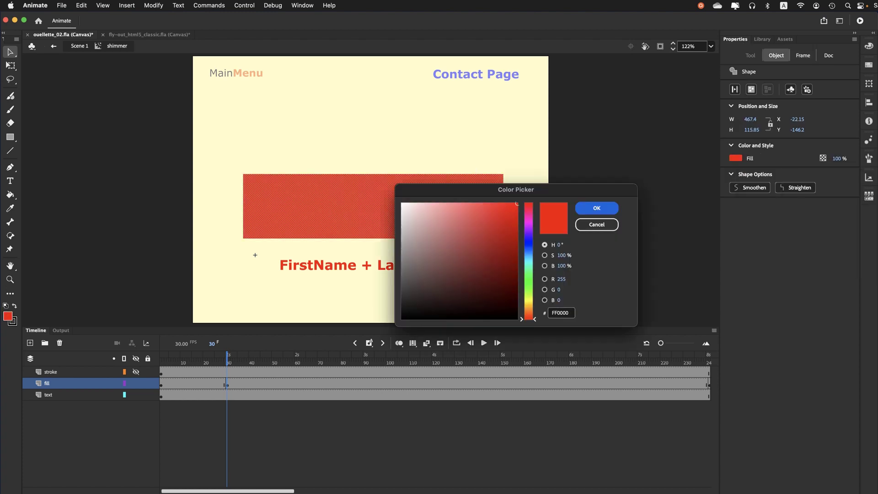
left_click(528, 303)
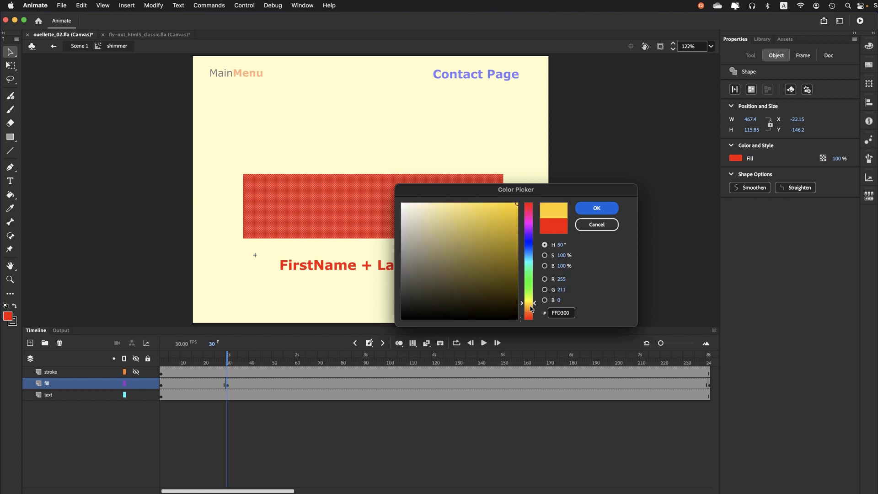
left_click(592, 209)
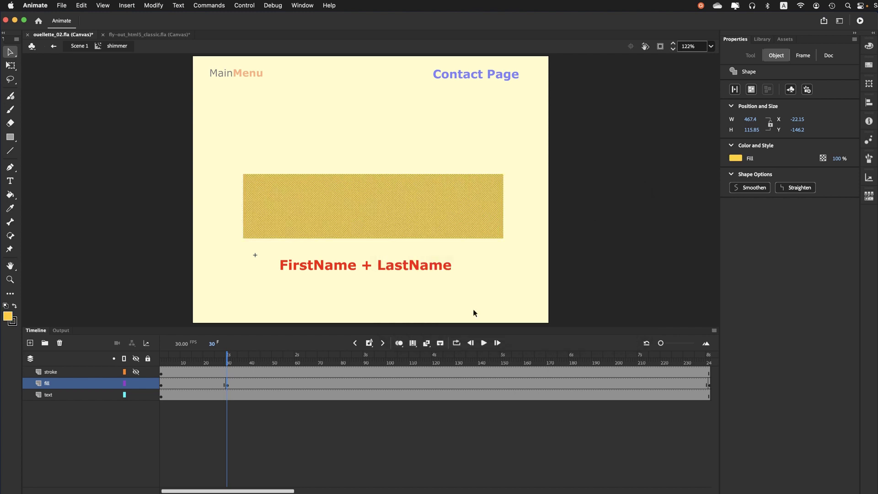
Add a keyframe at frame 60 of the fill layer and set the rectangle's fill there to green 57FF00.
left_click(297, 386)
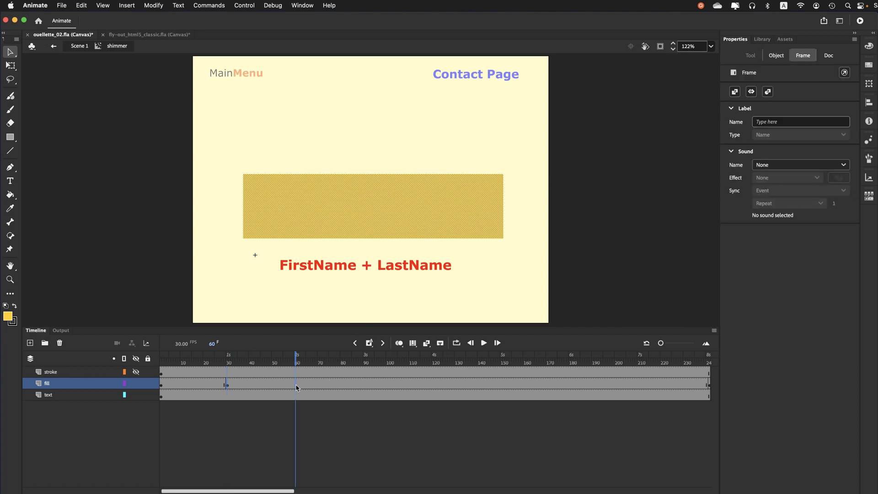
key("F6")
left_click(335, 225)
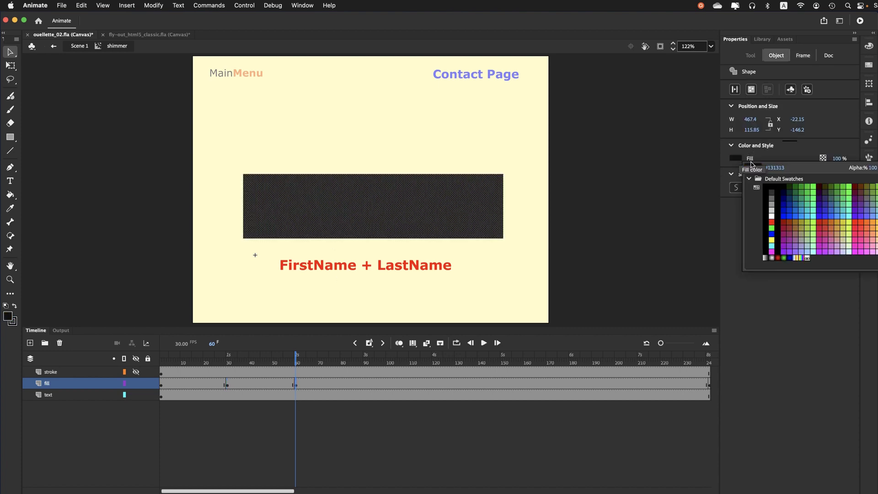
left_click(807, 257)
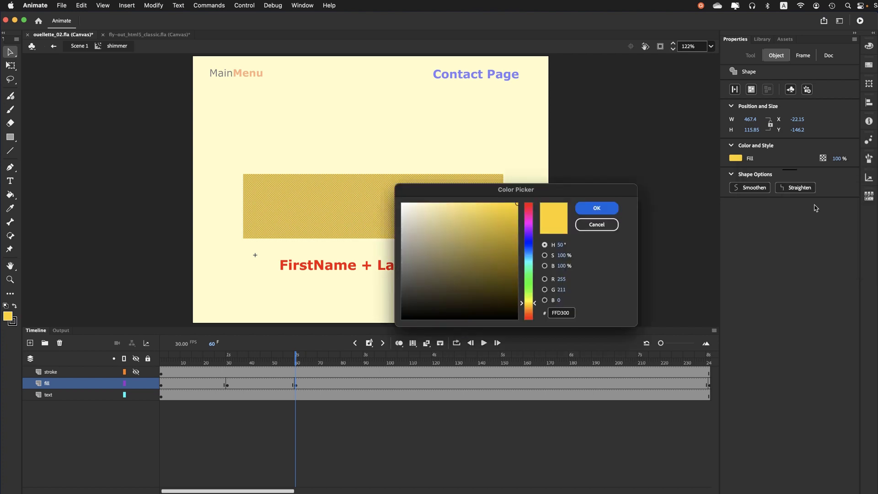
left_click(530, 291)
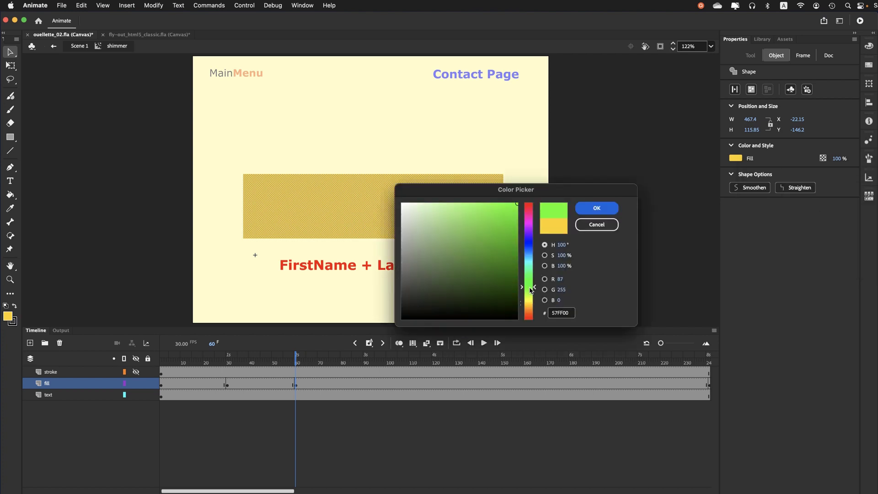
left_click(597, 208)
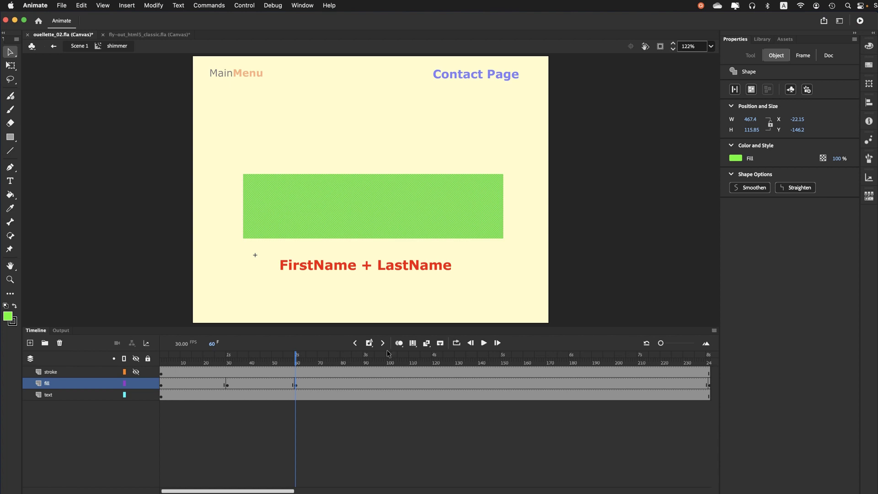
Add a keyframe at frame 91 of the fill layer and set the rectangle's fill there to turquoise 00FFD7.
left_click(366, 385)
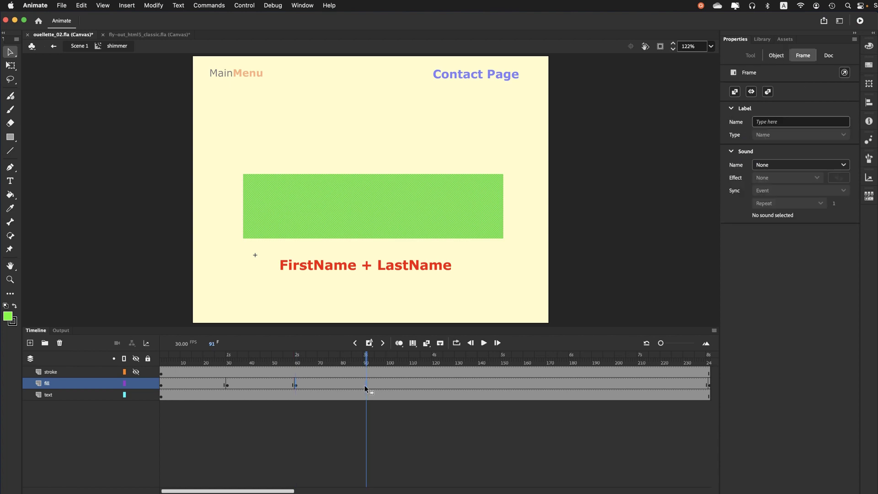
left_click(368, 224)
left_click(734, 158)
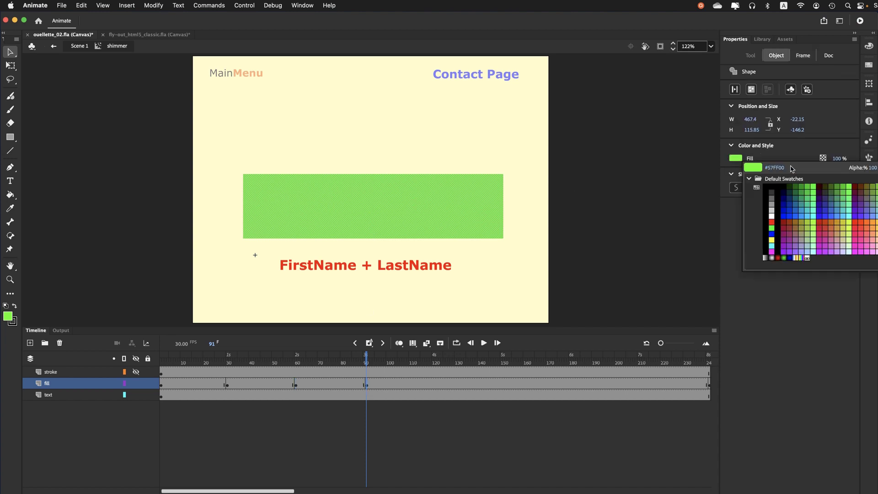
left_click(875, 167)
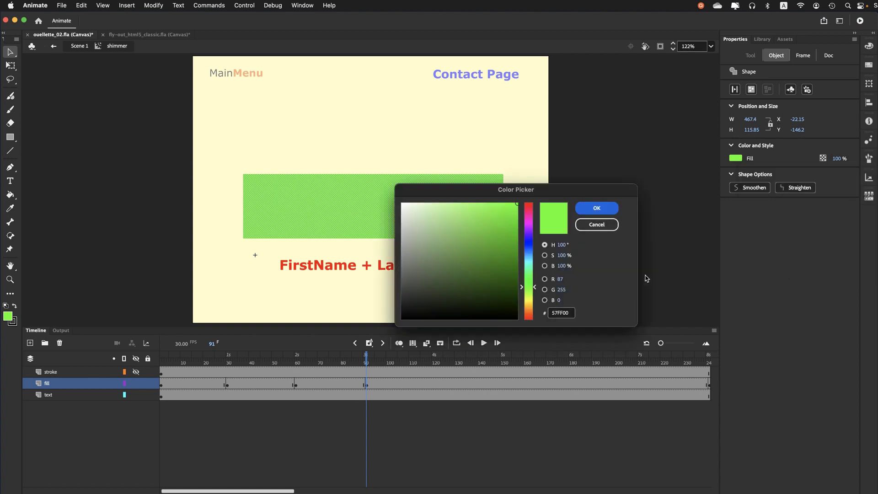
left_click(528, 268)
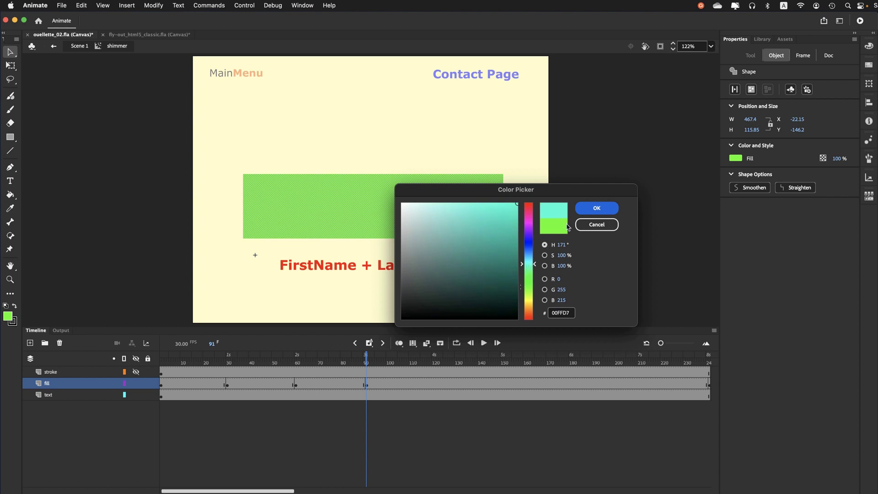
left_click(597, 208)
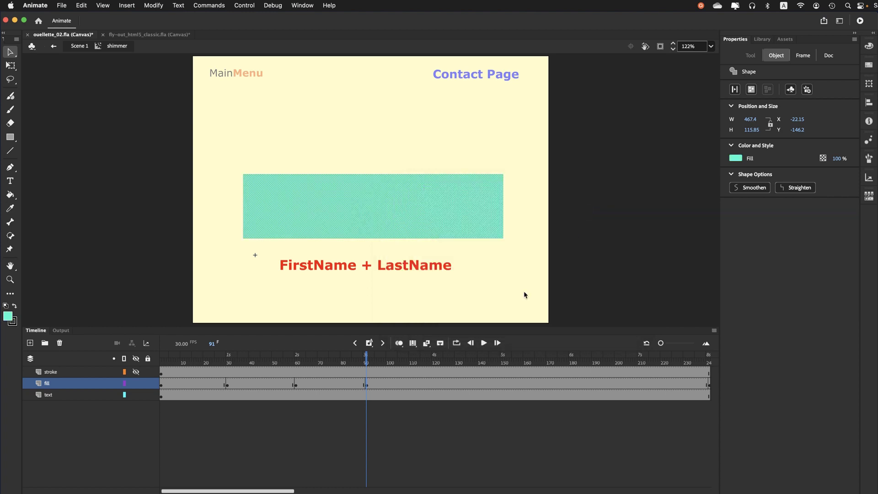
Add a keyframe at frame 121 of the fill layer and set the rectangle's fill there to blue 0071FF.
left_click(435, 383)
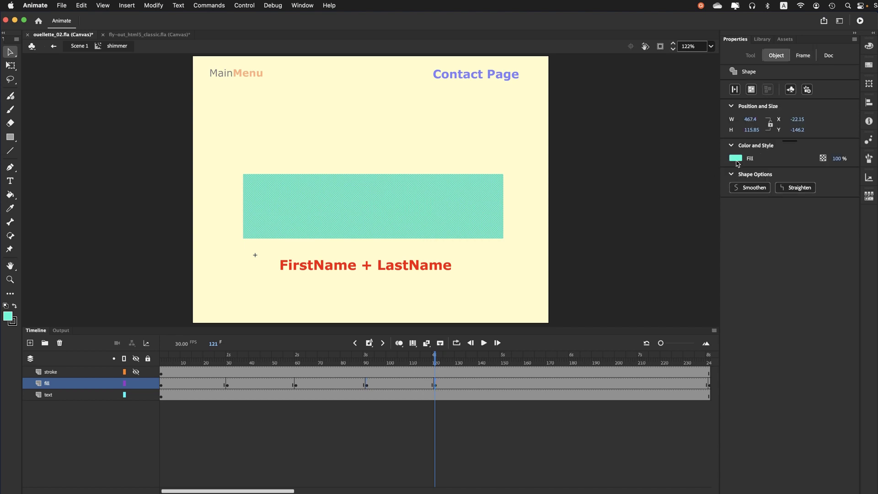
left_click(735, 159)
left_click(871, 167)
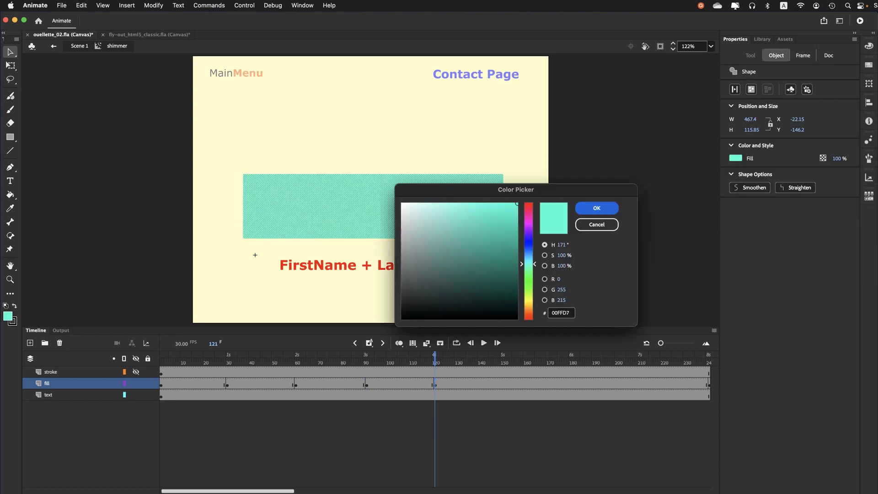
left_click(528, 250)
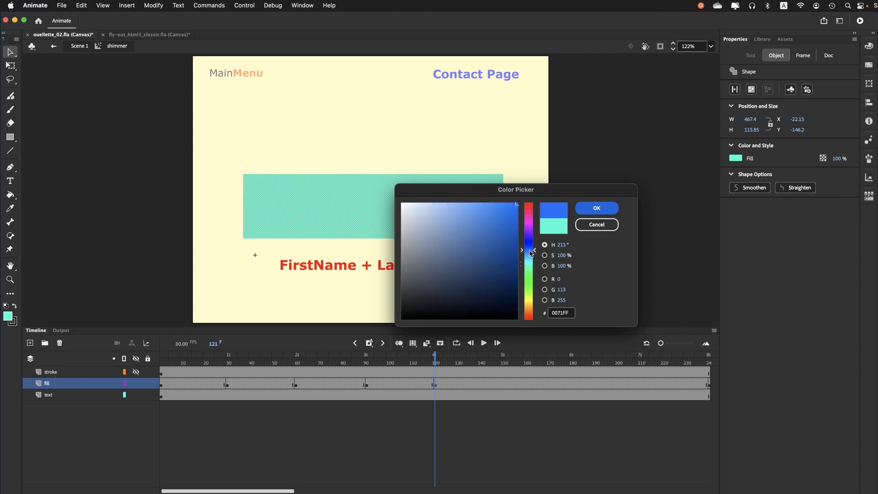
left_click(583, 210)
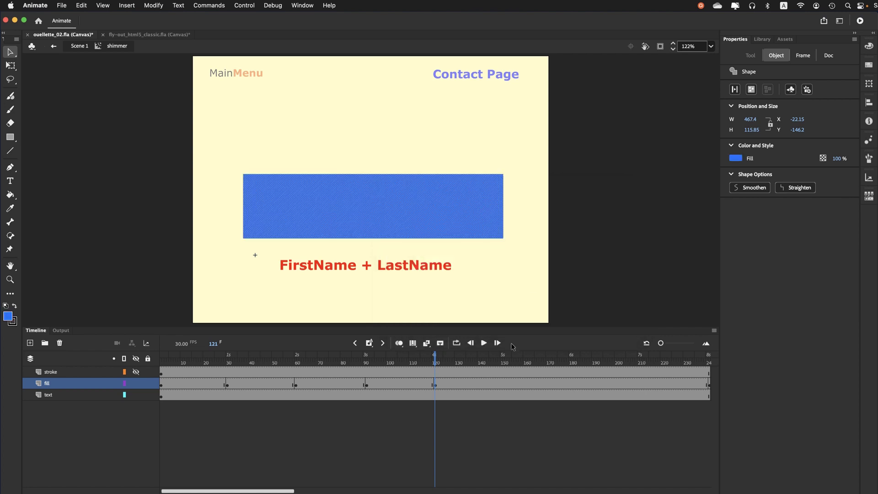
Add a keyframe at frame 150 of the fill layer and set the rectangle's fill there to violet 6600FF.
left_click(502, 383)
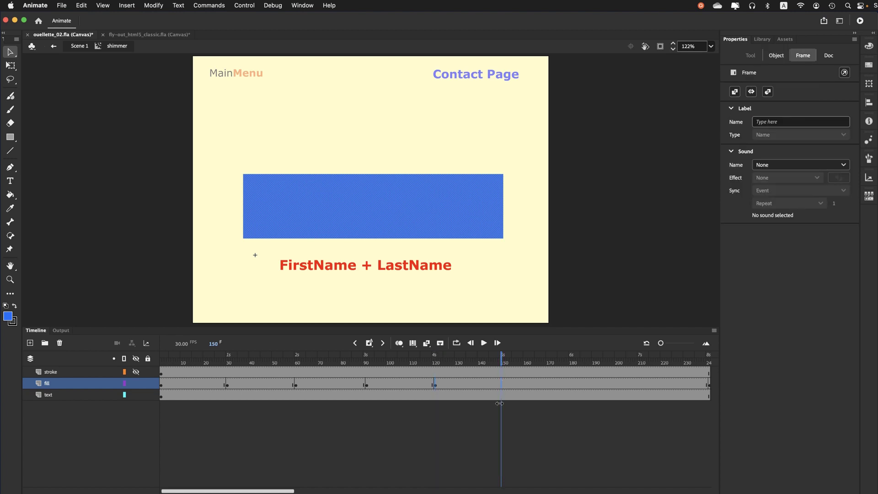
left_click(503, 384)
left_click(498, 384)
left_click(501, 414)
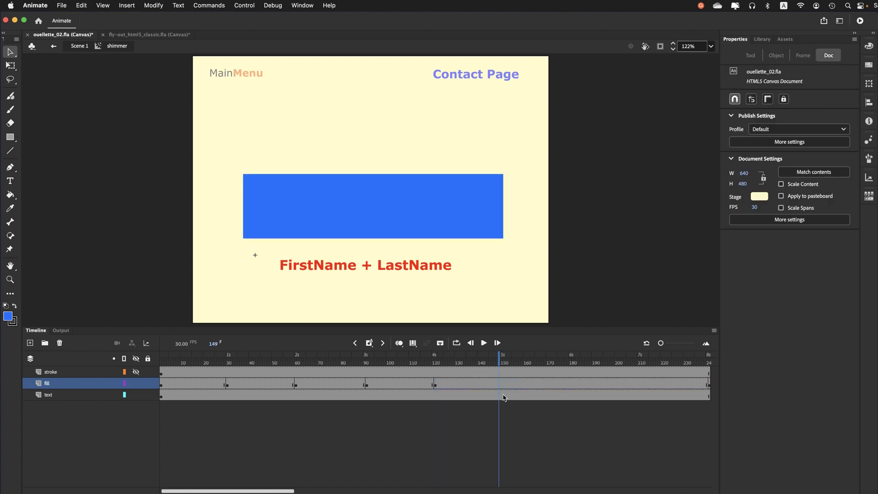
left_click(502, 385)
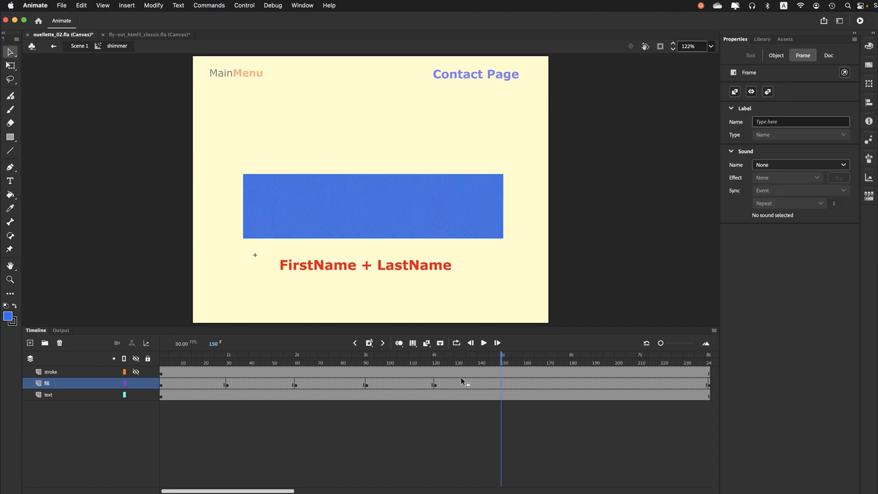
left_click(412, 214)
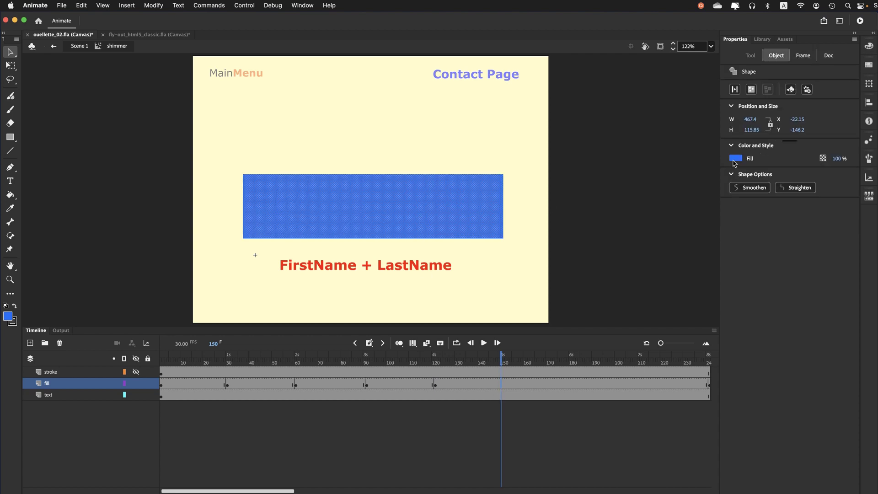
left_click(734, 158)
left_click(860, 178)
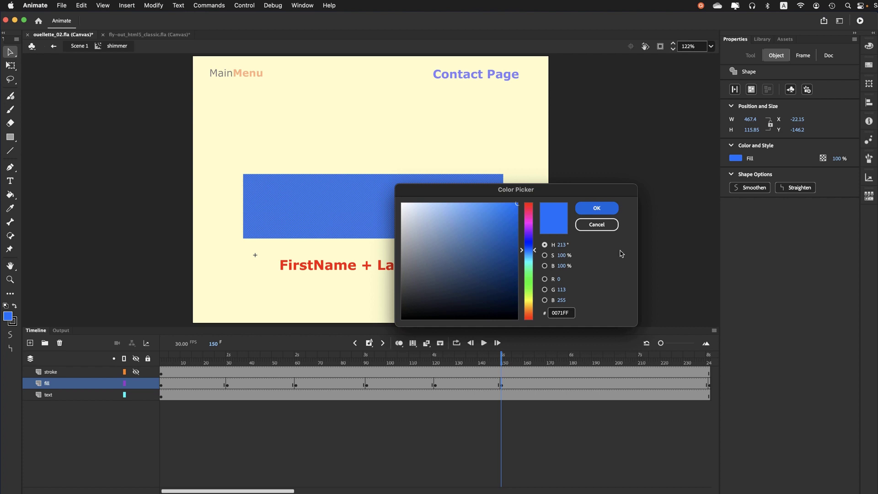
left_click(529, 237)
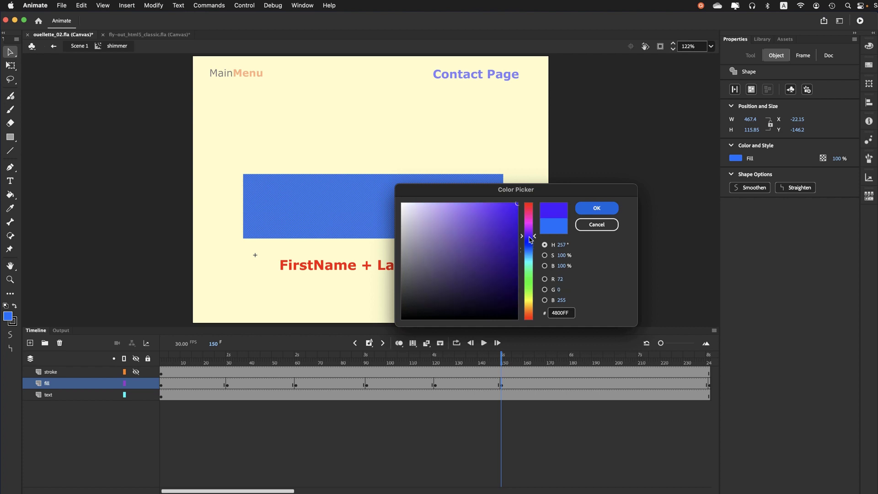
left_click_drag(529, 238, 528, 237)
left_click(584, 209)
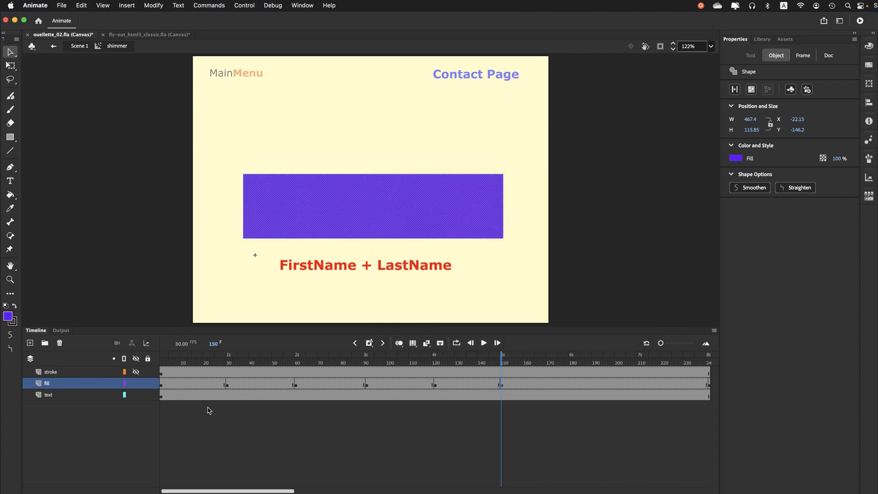
Add a keyframe at frame 181 of the fill layer and set the rectangle's fill there to magenta FF00C7.
left_click(571, 385)
left_click(430, 213)
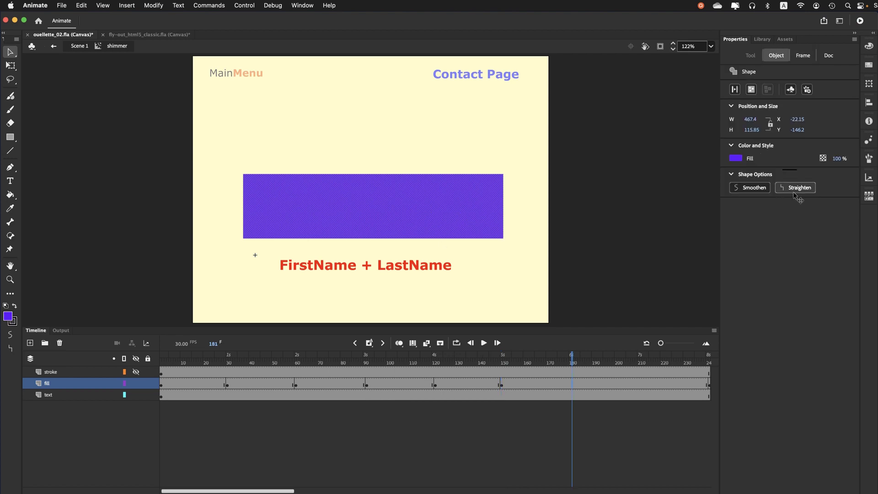
left_click(736, 159)
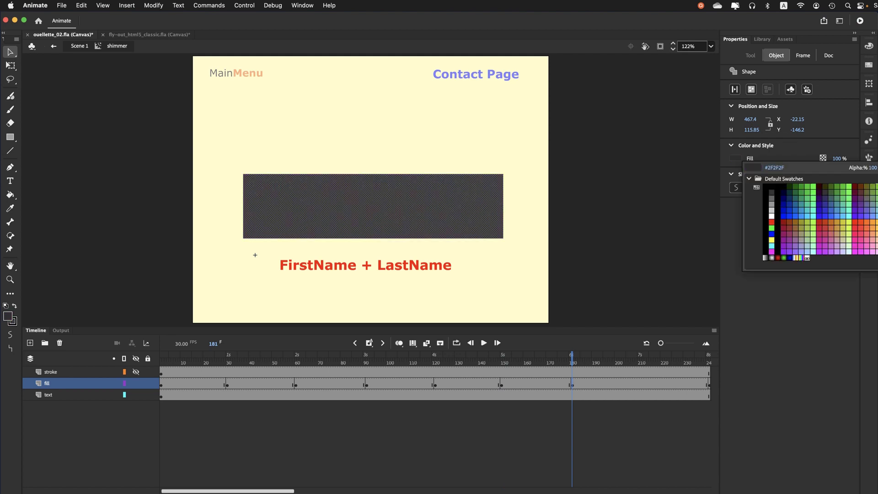
left_click(786, 251)
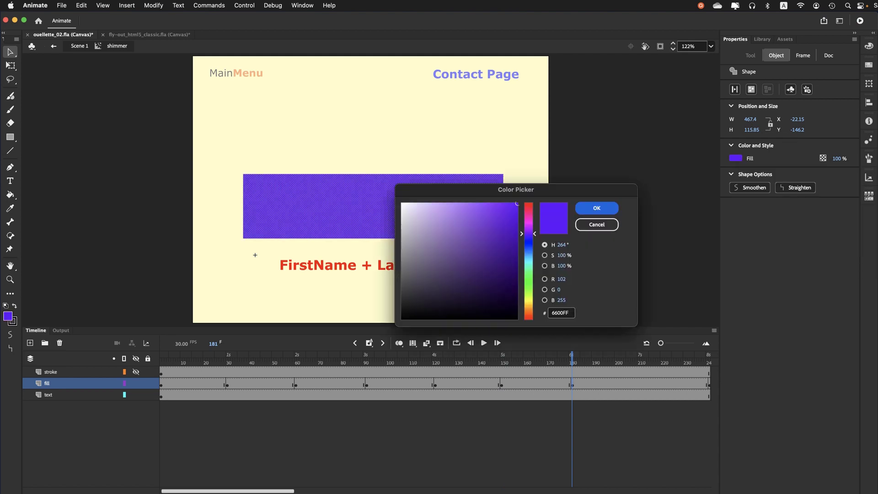
left_click(532, 219)
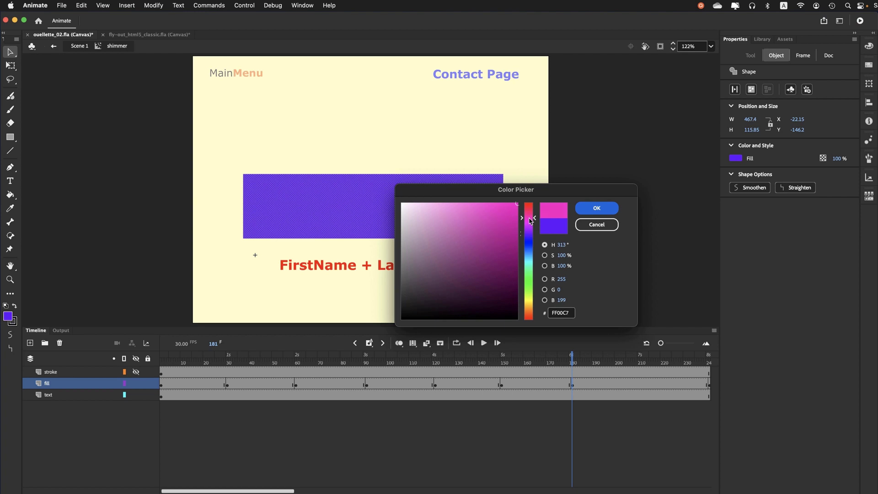
left_click(585, 209)
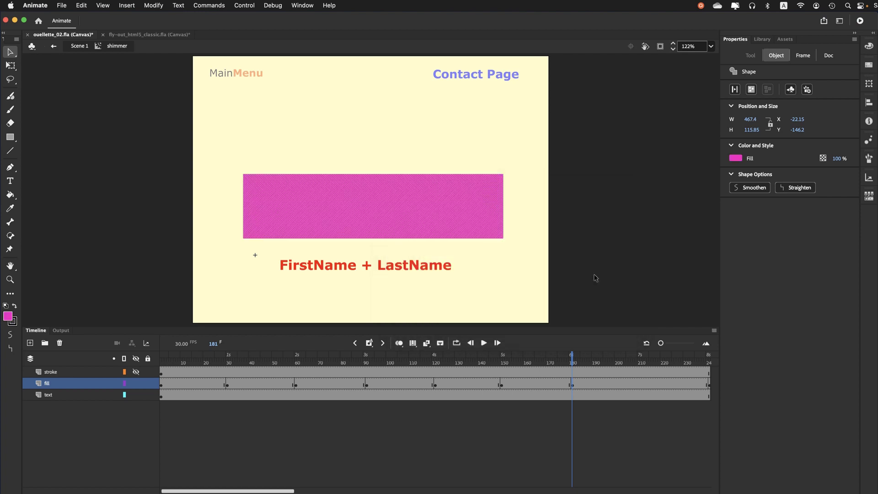
Add a keyframe at frame 212 of the fill layer and set the rectangle's fill there to red FF0040.
left_click(641, 386)
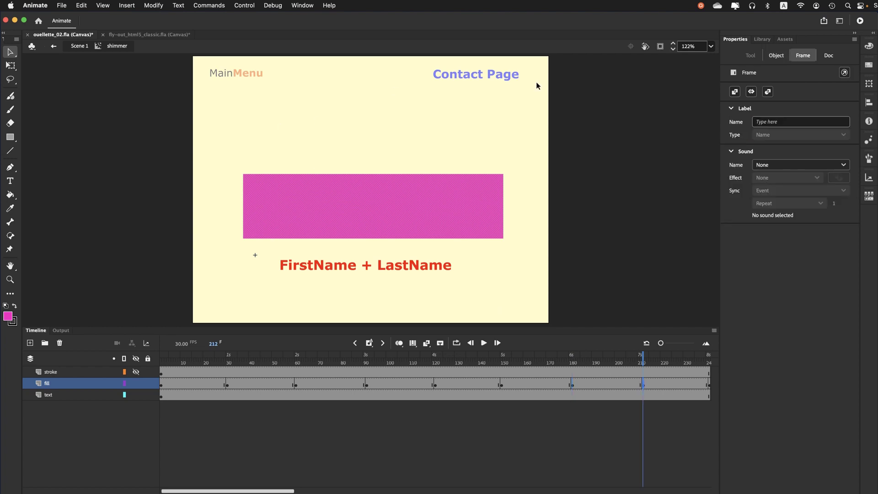
left_click(430, 224)
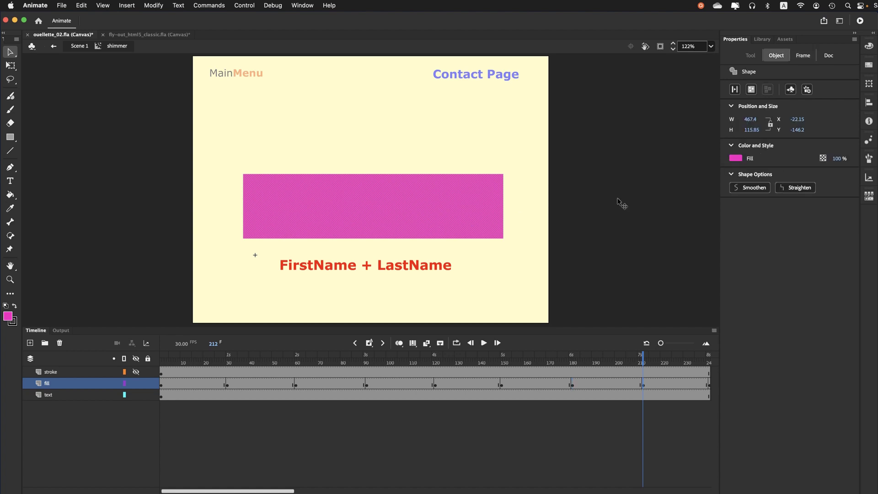
left_click(735, 158)
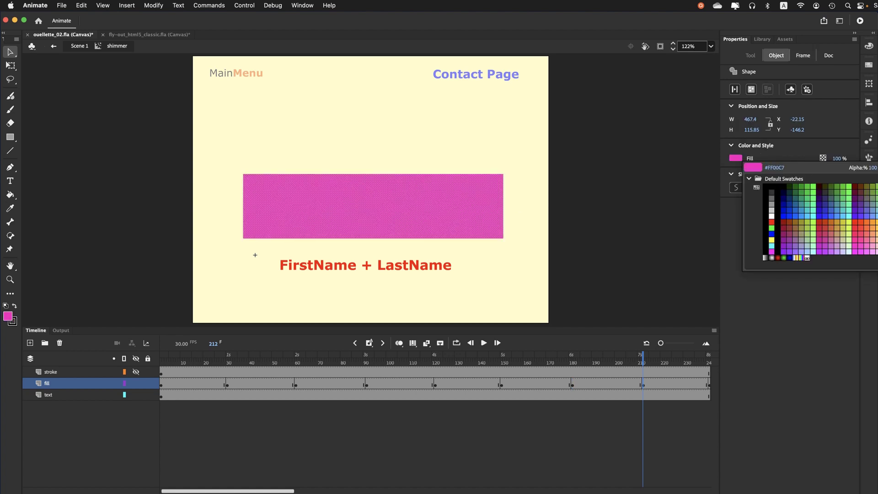
left_click(875, 167)
left_click(528, 209)
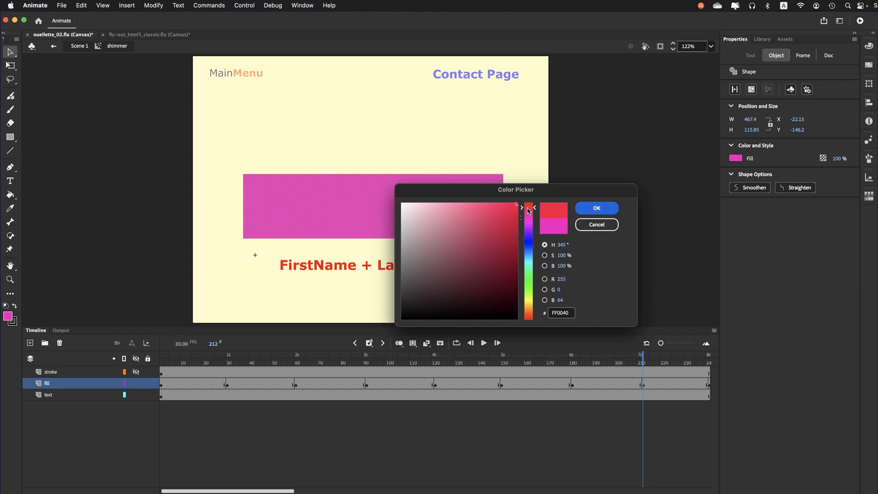
left_click(578, 209)
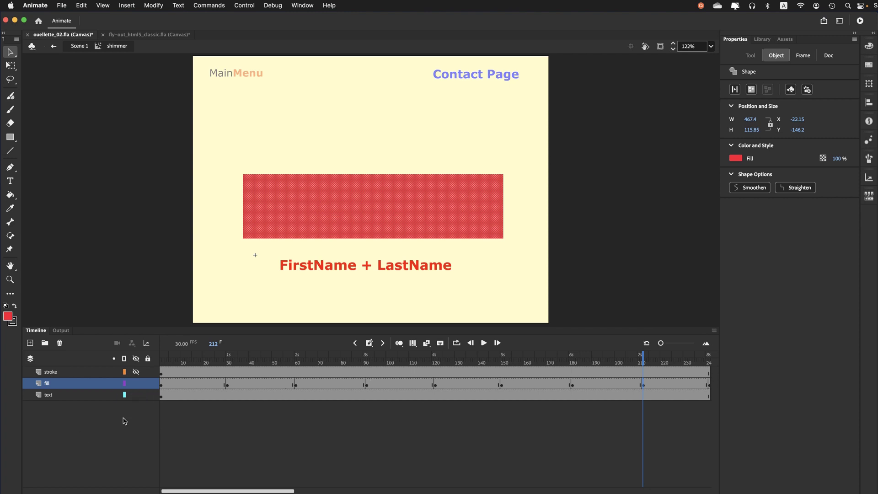
Select all frames of the fill layer and create shape tweens between its colour keyframes.
left_click(47, 387)
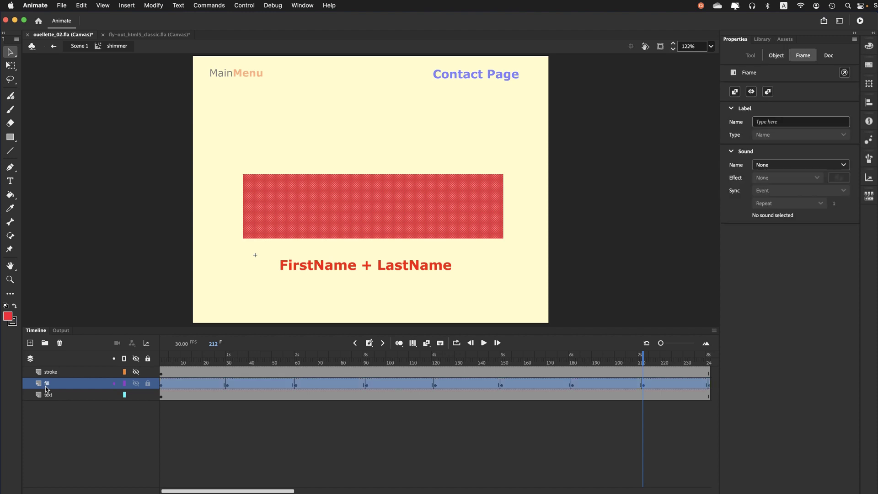
left_click(163, 360)
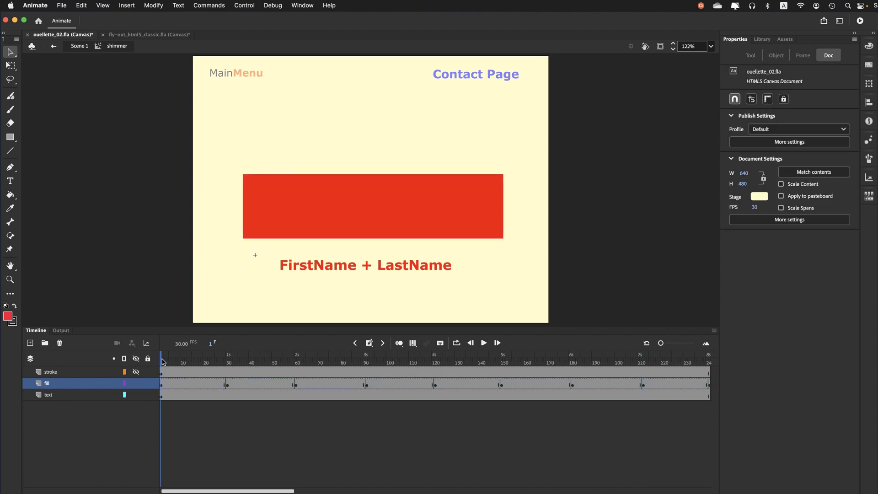
left_click(49, 384)
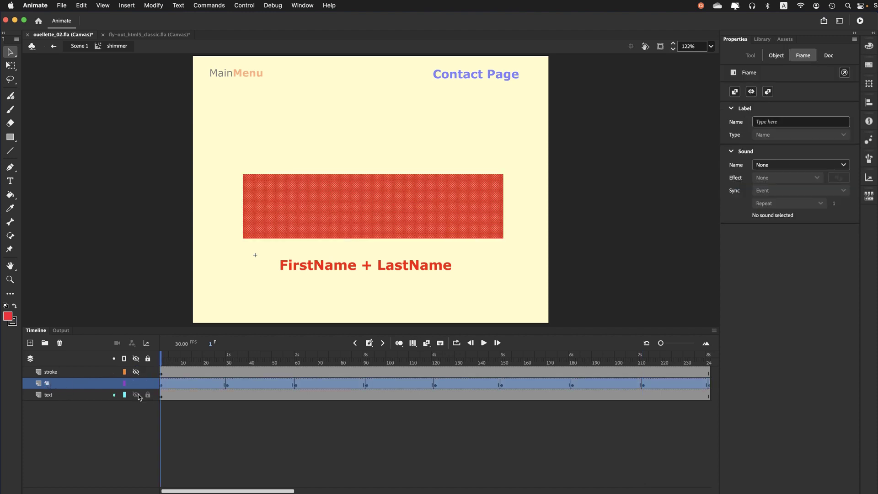
right_click(164, 388)
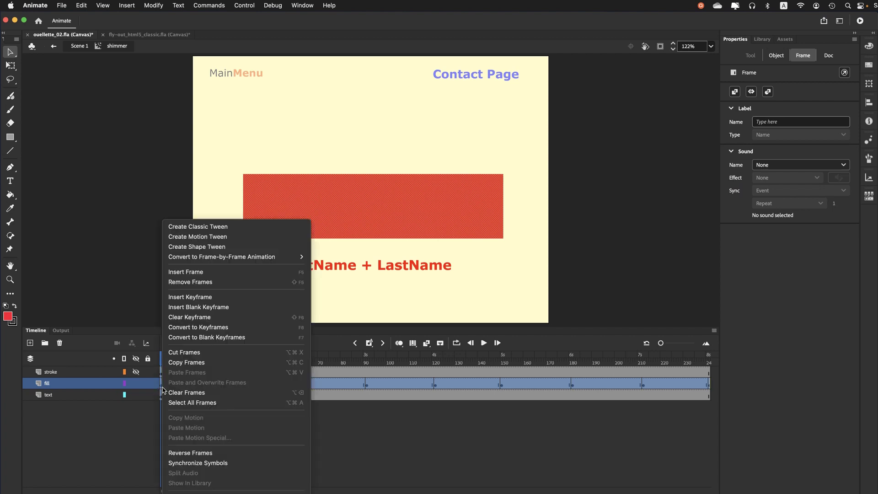
left_click(176, 250)
left_click(203, 434)
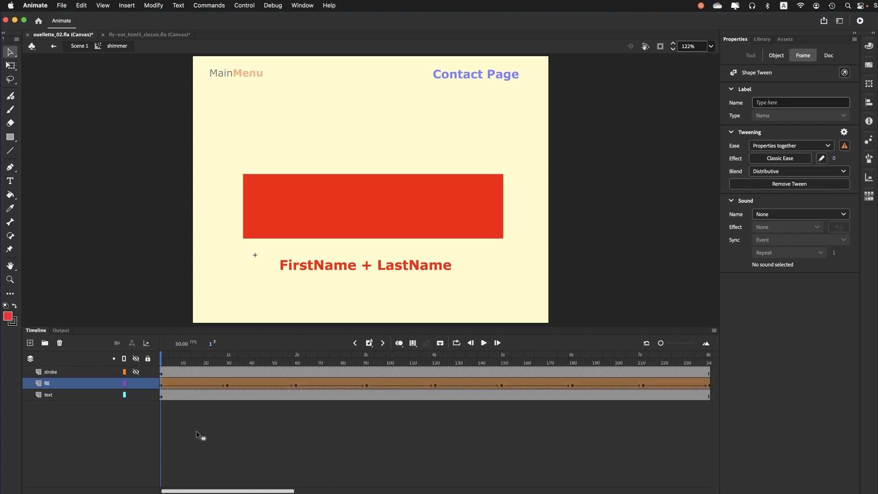
Scrub through the colour tweens, return the playhead to frame 1, and save ouellette_02.fla.
left_click_drag(159, 364, 78, 372)
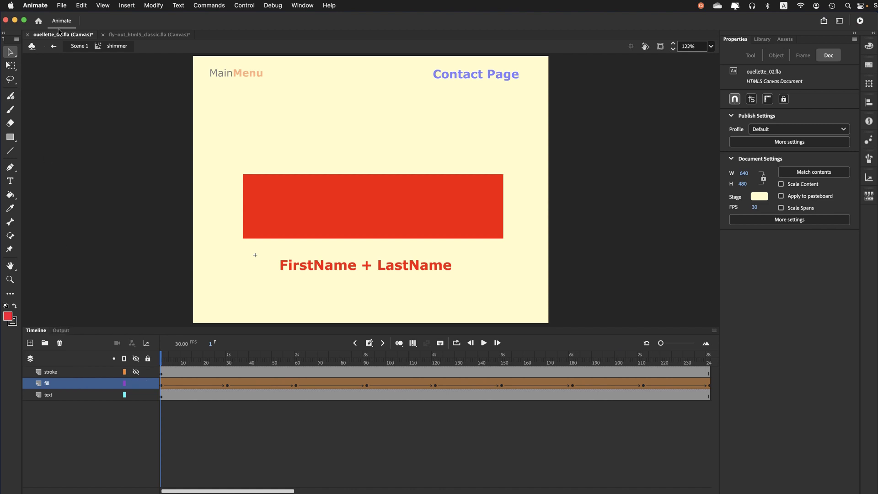
left_click(57, 5)
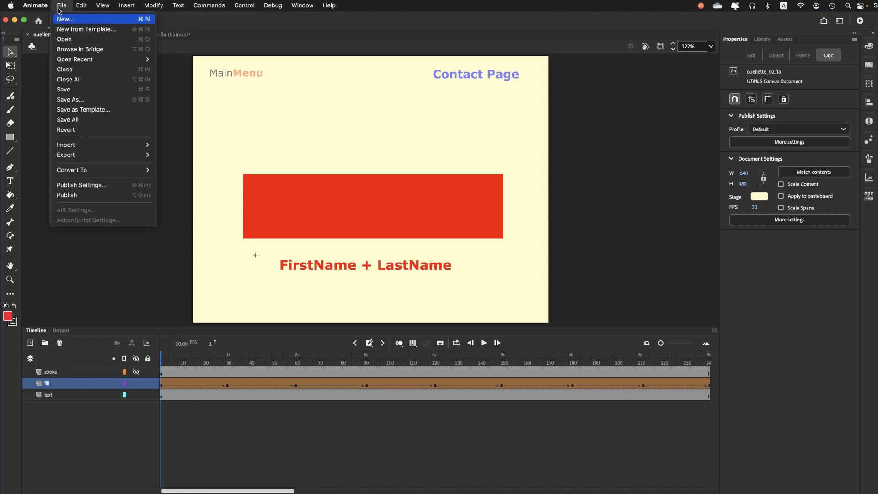
left_click(60, 89)
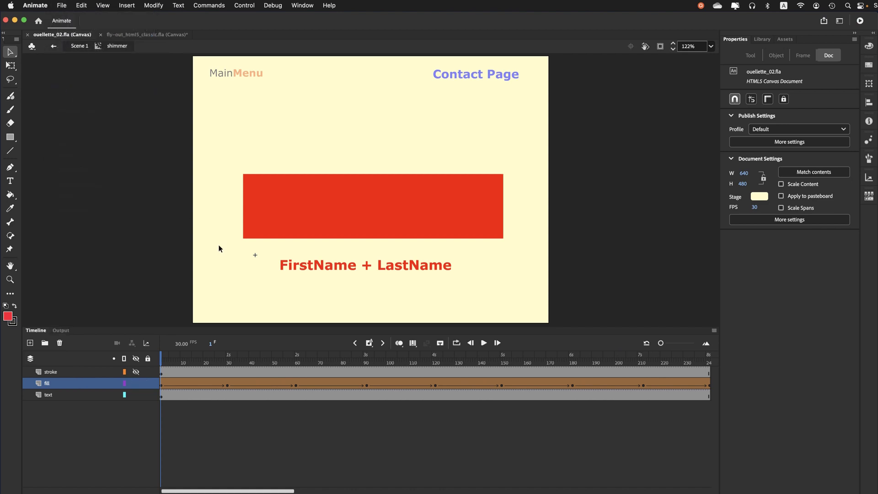
Move the text layer above the fill layer and set the fill of the FirstName + LastName text to white FFFFFF.
left_click(290, 270)
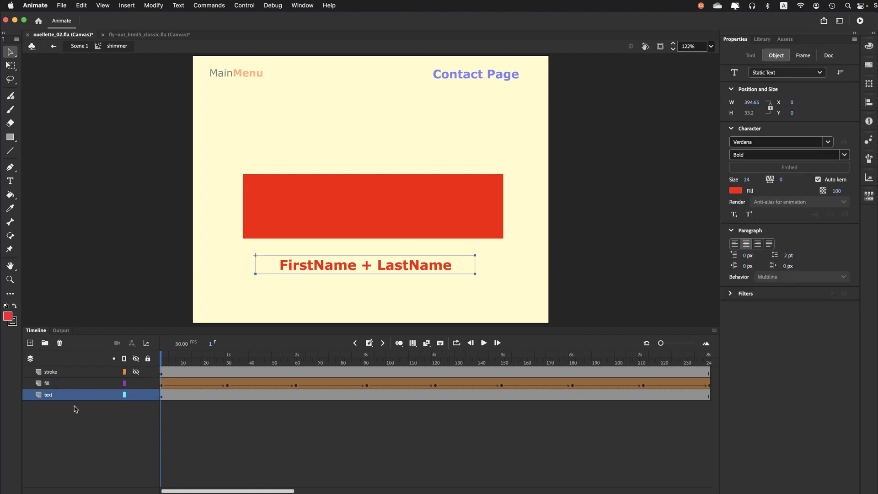
left_click_drag(39, 398, 41, 384)
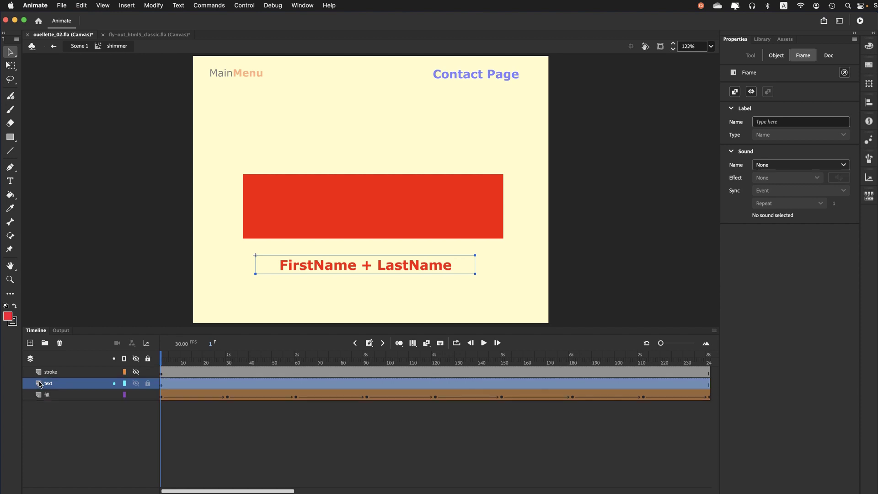
double_click(301, 268)
left_click_drag(279, 265, 514, 270)
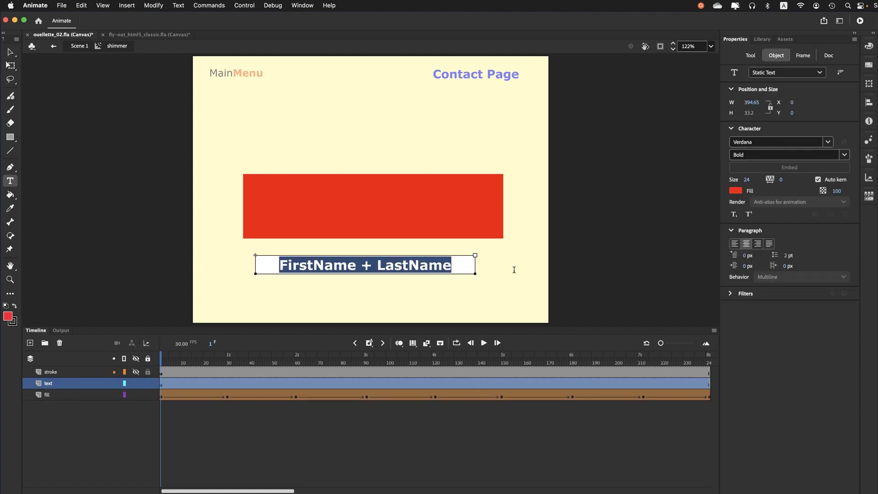
left_click(736, 192)
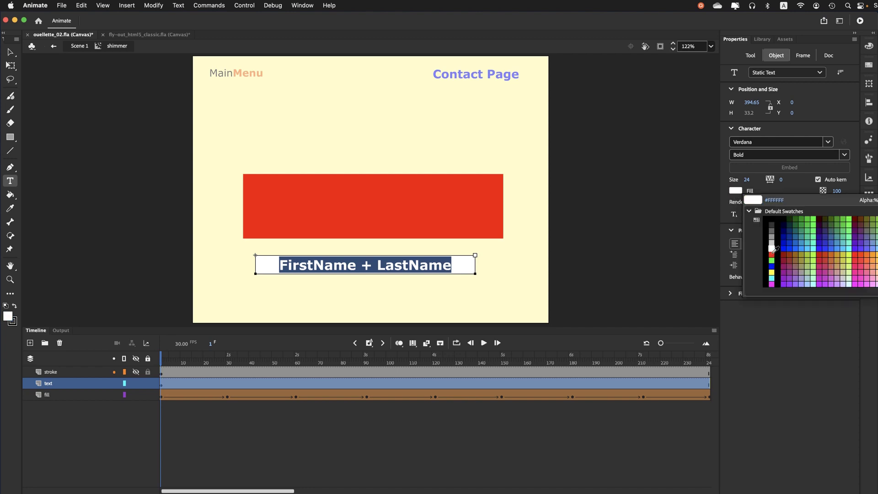
left_click(771, 248)
Centre the FirstName + LastName text on the red rectangle and set its font size to 29.
left_click(10, 52)
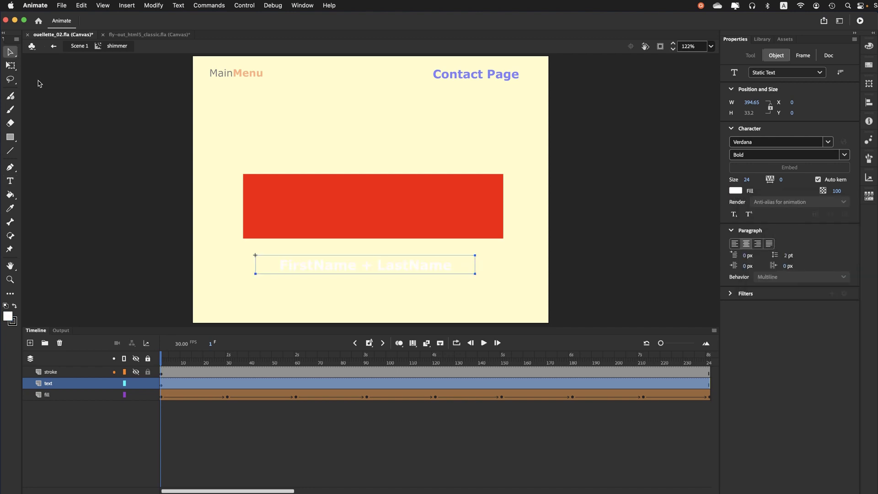
left_click_drag(323, 268, 334, 211)
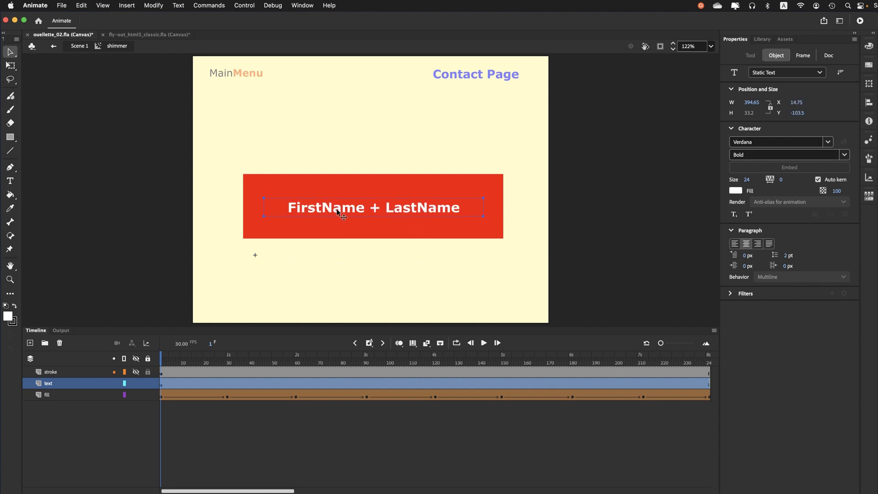
double_click(339, 209)
left_click_drag(281, 211, 477, 223)
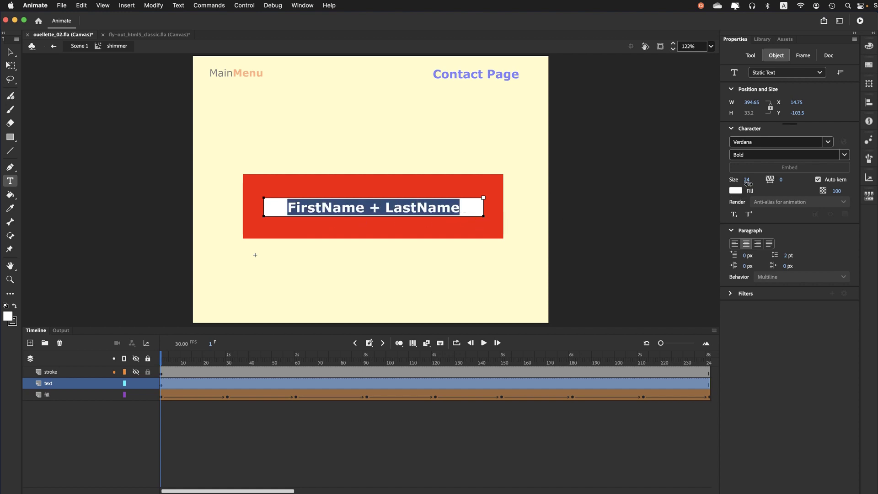
left_click_drag(749, 184, 753, 185)
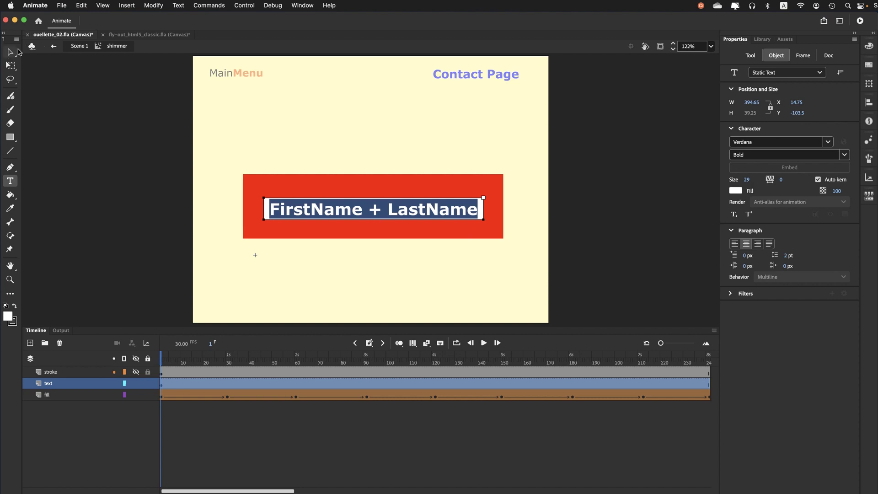
left_click(11, 53)
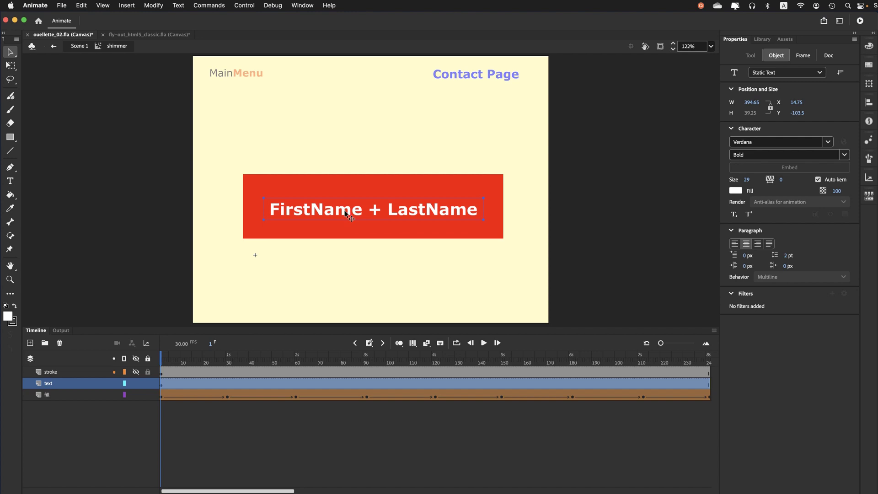
Convert the FirstName + LastName text to a movie clip symbol called name.
left_click(150, 5)
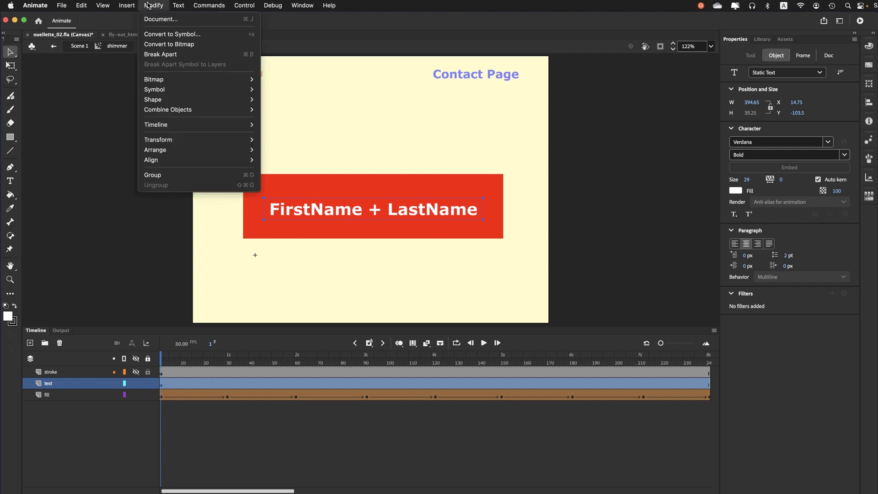
left_click(163, 38)
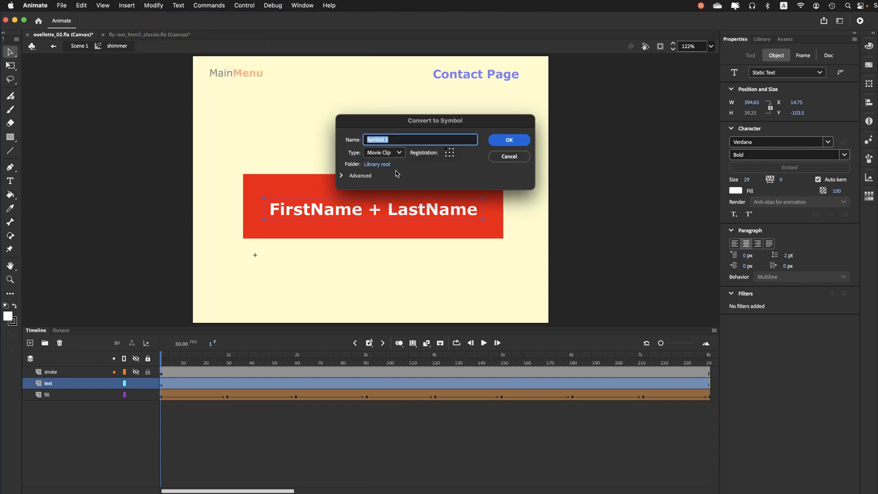
type("name")
left_click(512, 140)
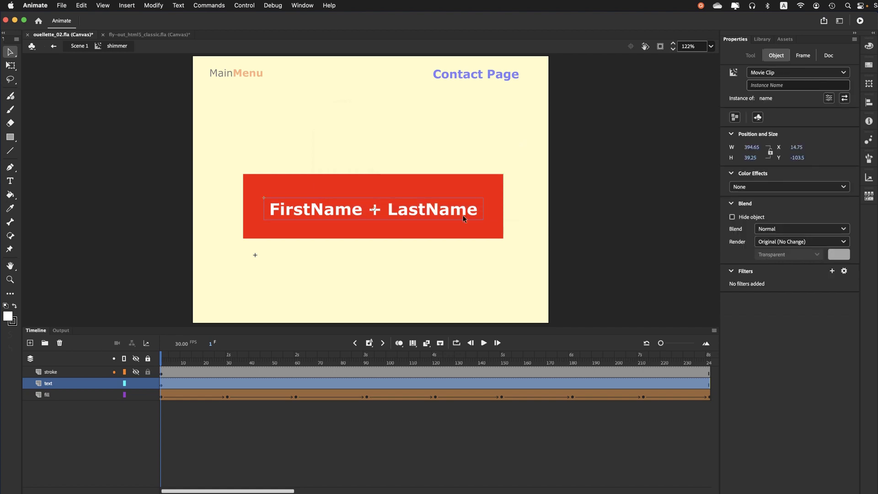
Add a Drop Shadow filter to the name movie clip and reduce the shadow's strength.
left_click(832, 271)
left_click(814, 279)
left_click(833, 271)
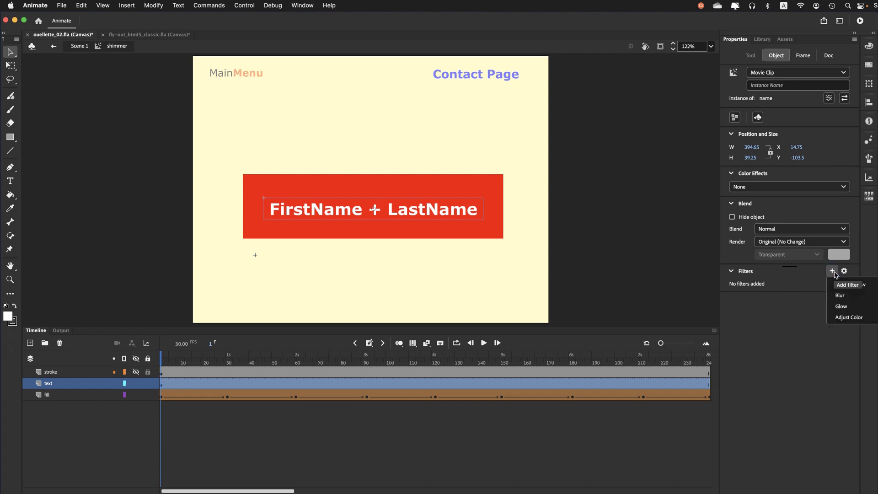
left_click(843, 285)
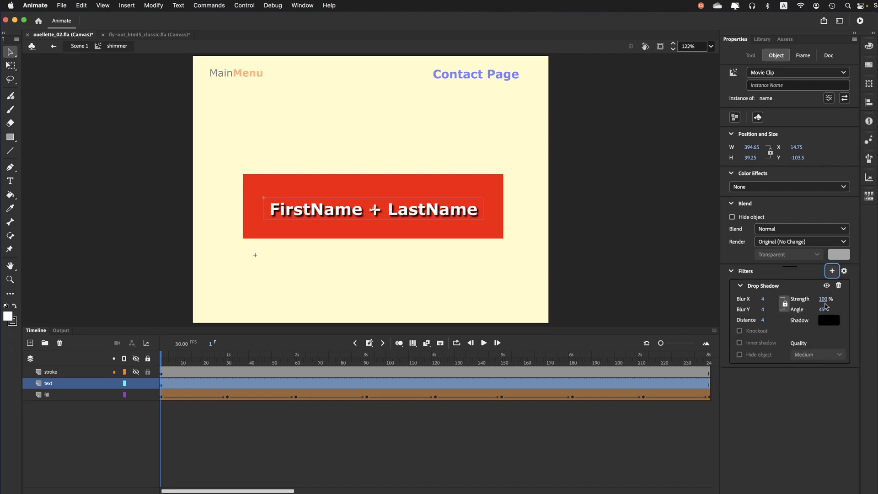
left_click_drag(824, 304, 817, 306)
left_click(498, 287)
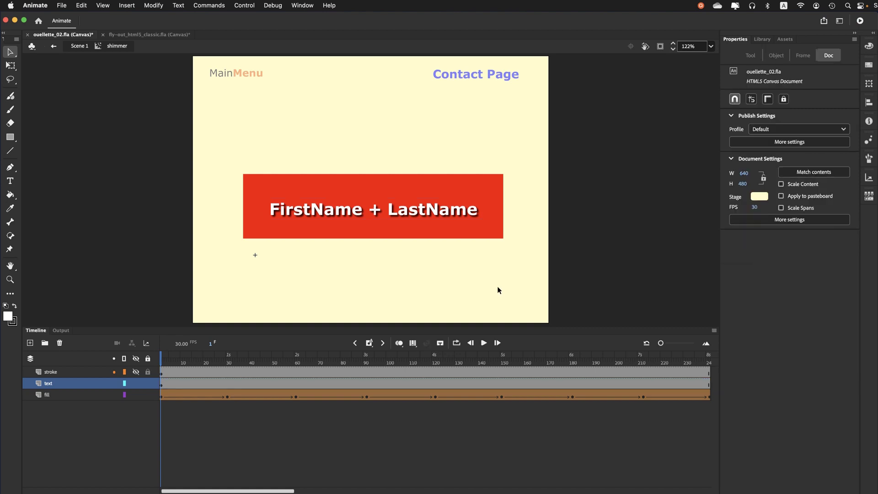
Make the stroke layer visible and save ouellette_02.fla.
left_click(58, 6)
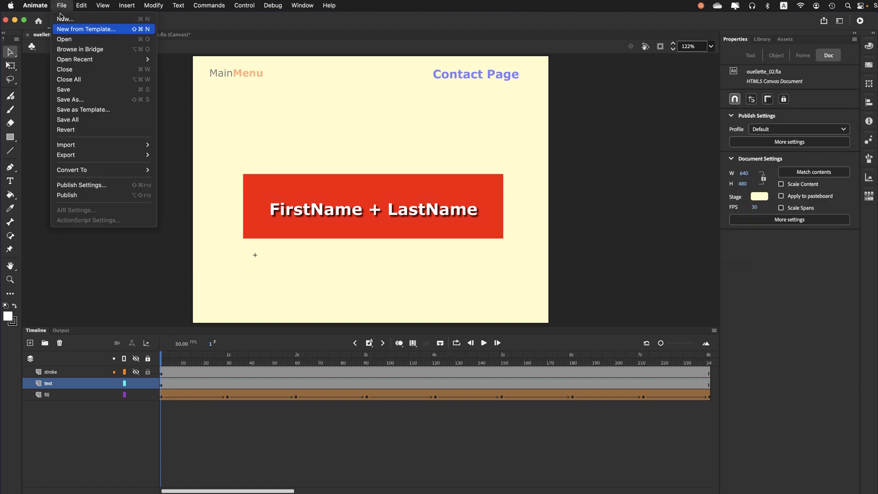
left_click(64, 90)
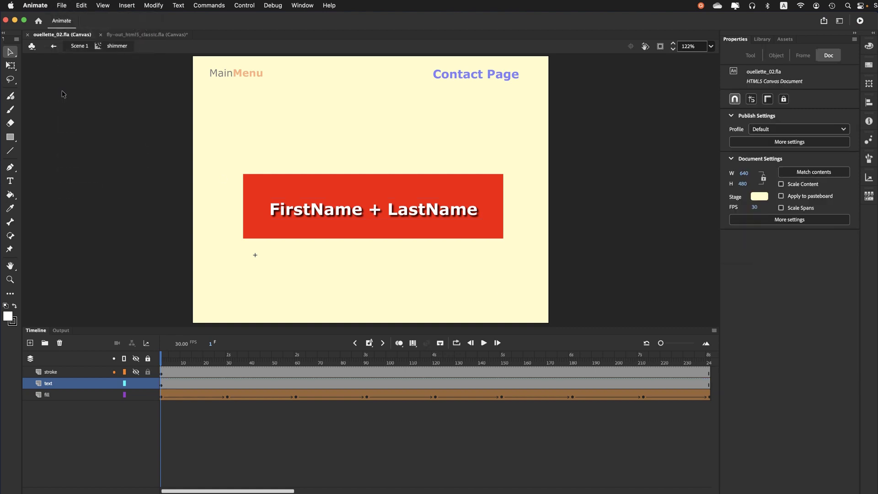
left_click(135, 372)
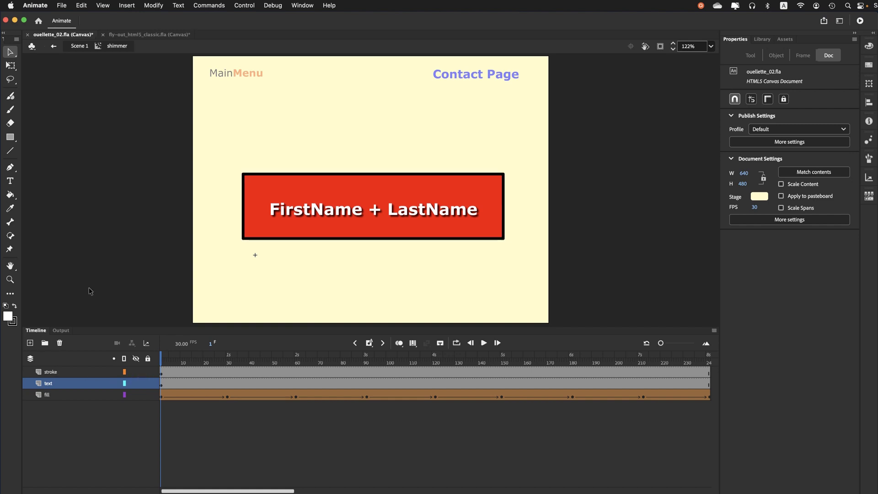
left_click(60, 5)
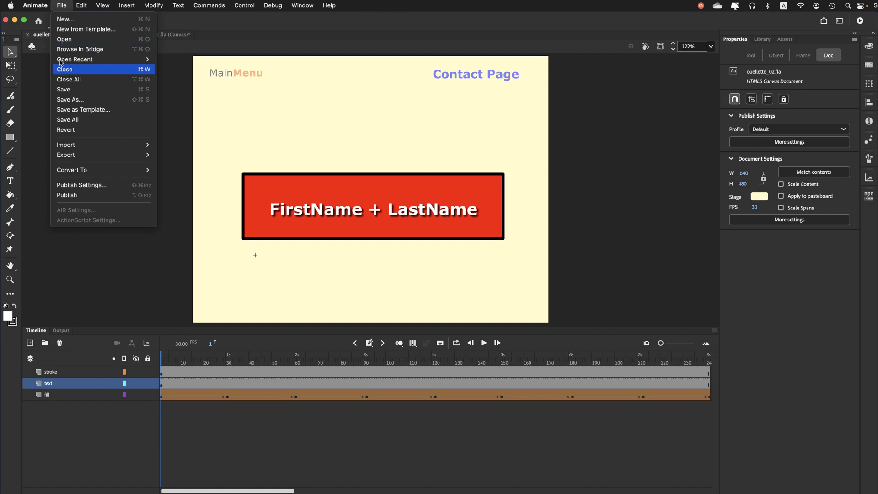
left_click(60, 91)
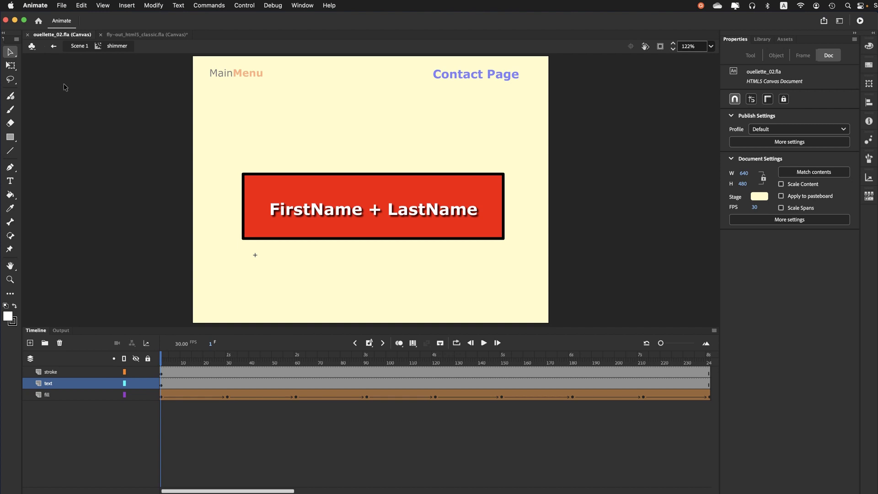
Test the movie in the browser, opening the song and video pages from MainMenu and using the video's playback control.
key("shift+F12")
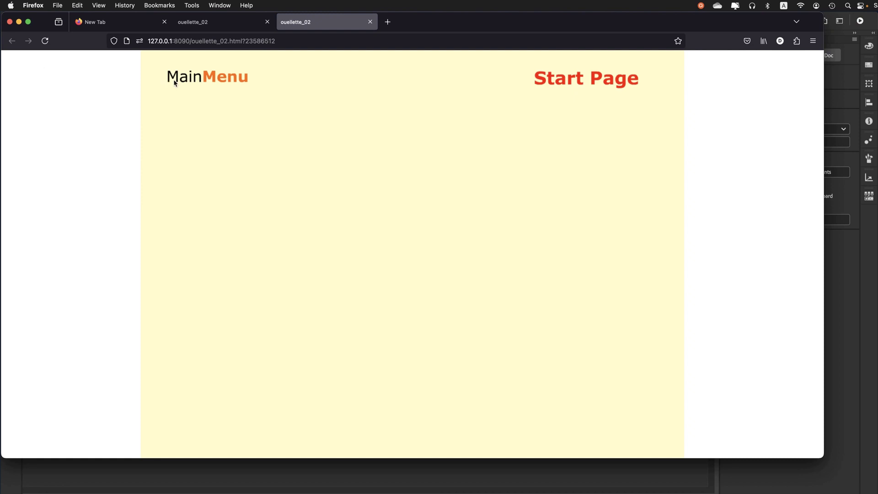
mouse_move(186, 83)
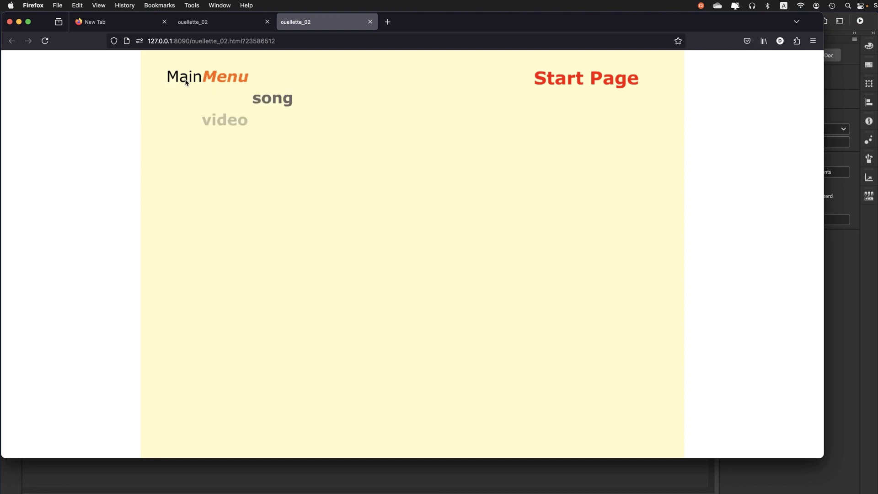
left_click(279, 104)
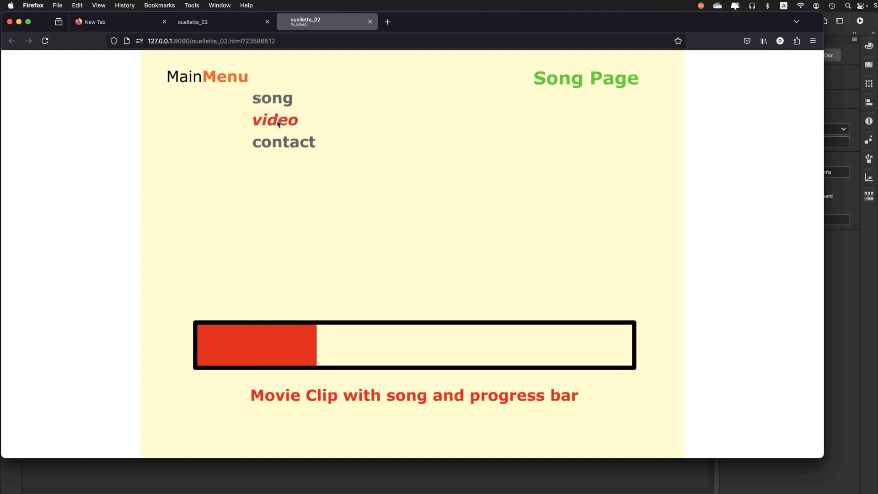
left_click(281, 126)
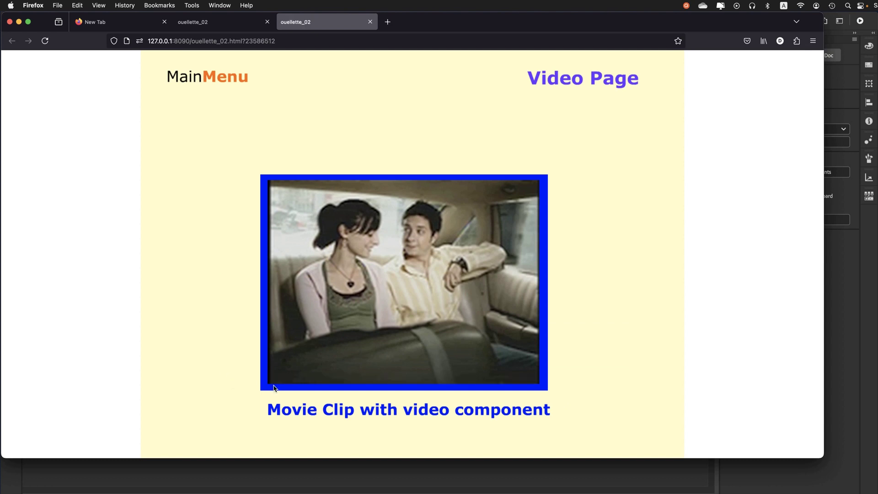
left_click(274, 380)
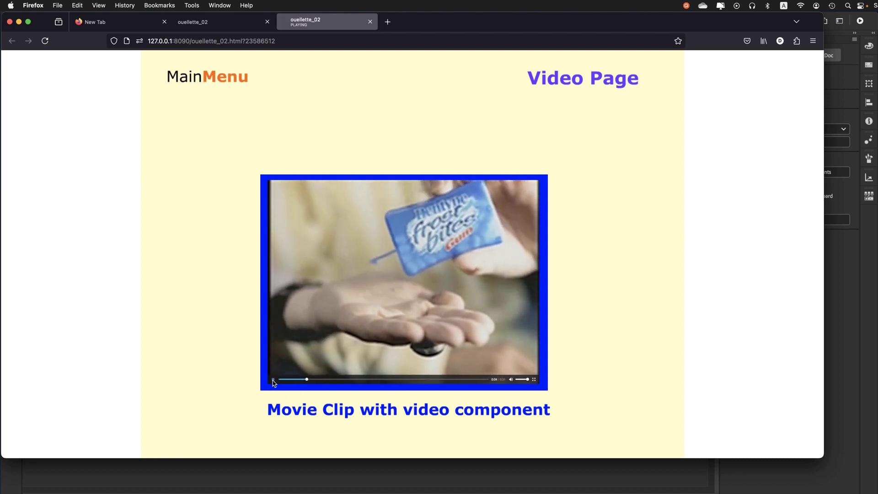
Use the fly-out menu to go from the video page to the song page and on to the contact page.
mouse_move(216, 81)
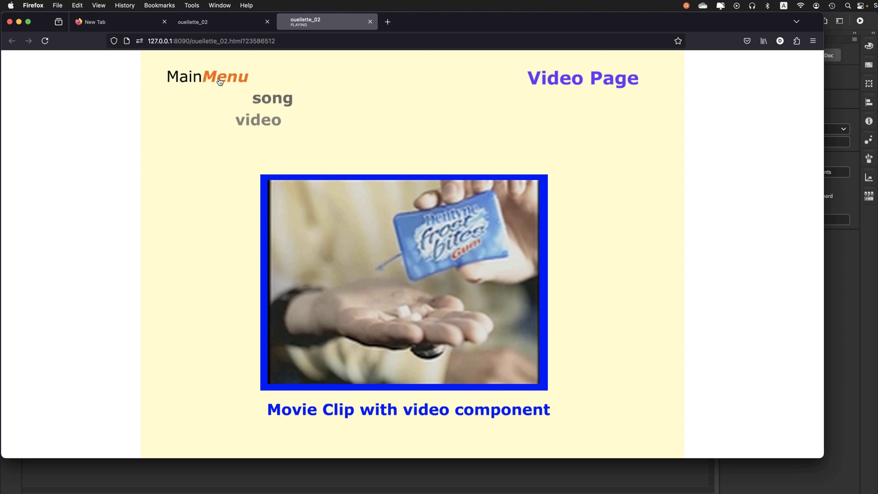
left_click(264, 101)
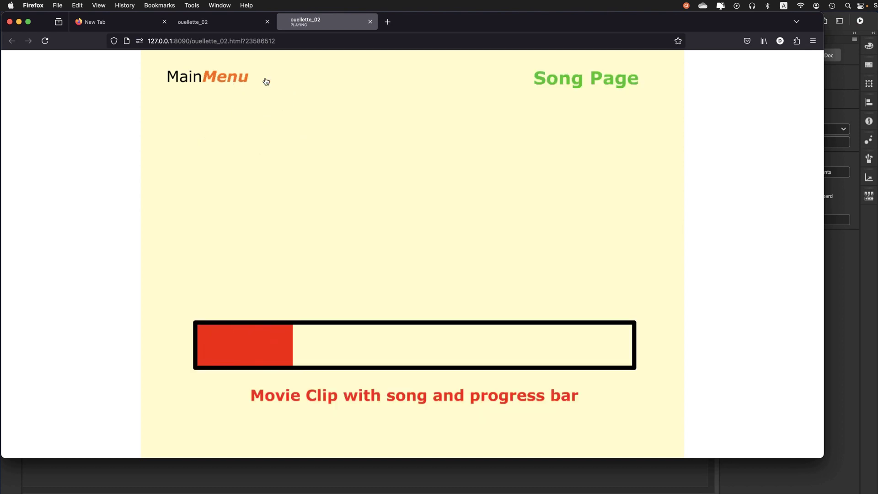
mouse_move(243, 78)
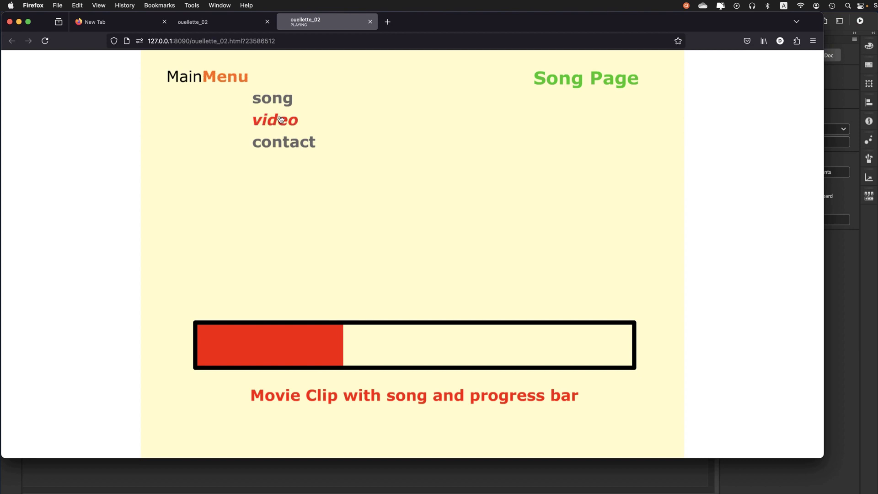
left_click(286, 141)
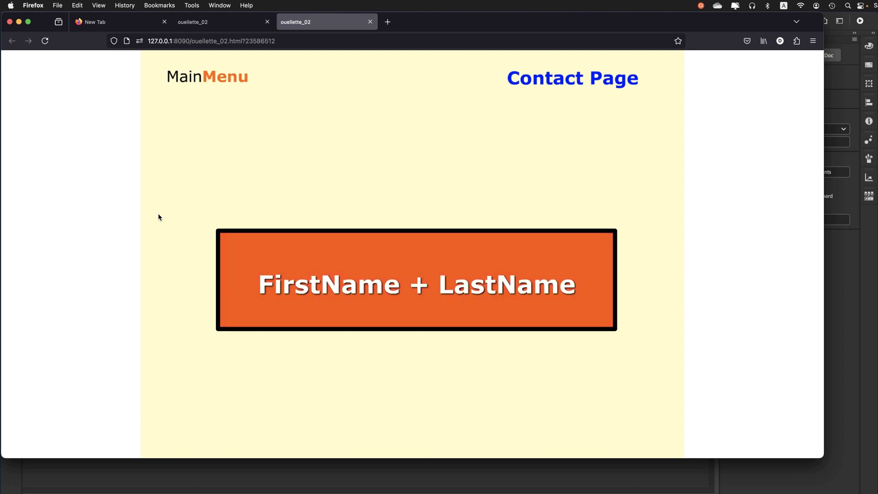
Retest the fly-out menu links by visiting the video, song and contact pages in turn.
mouse_move(232, 79)
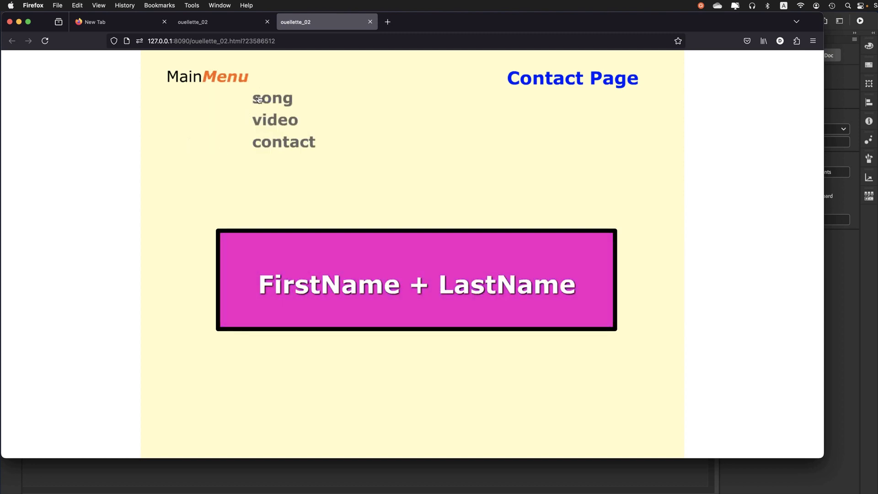
left_click(258, 129)
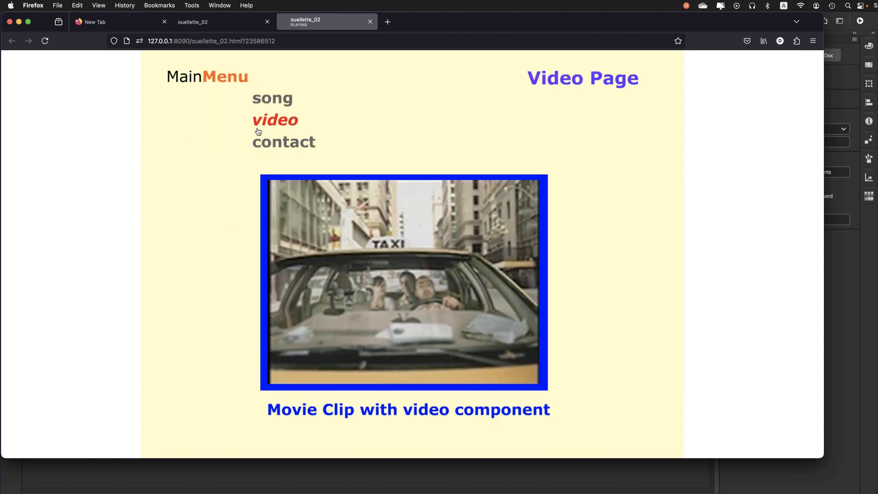
left_click(271, 101)
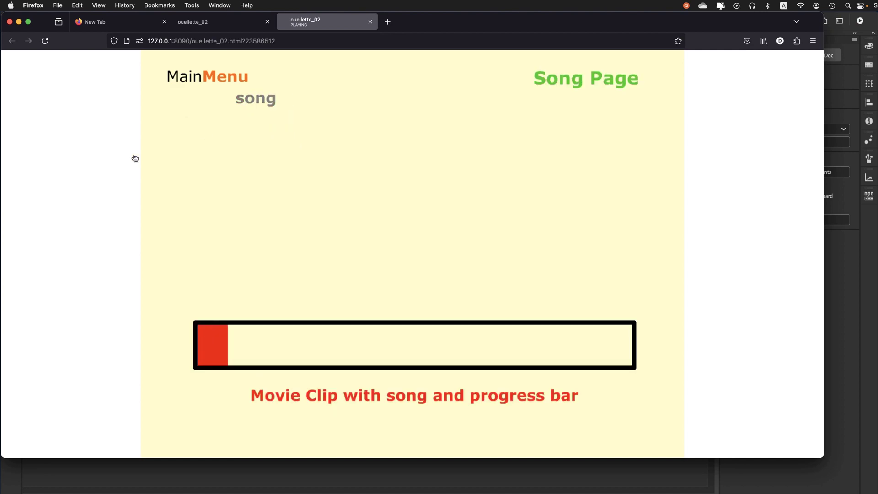
mouse_move(213, 82)
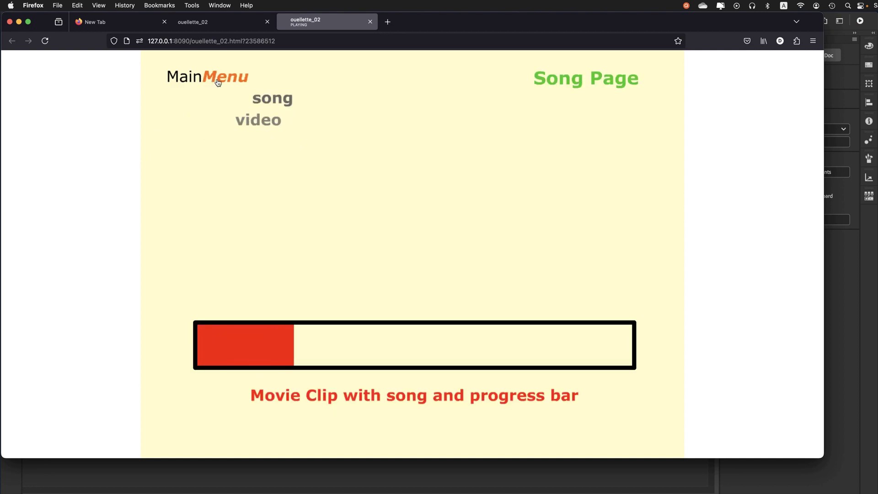
left_click(280, 146)
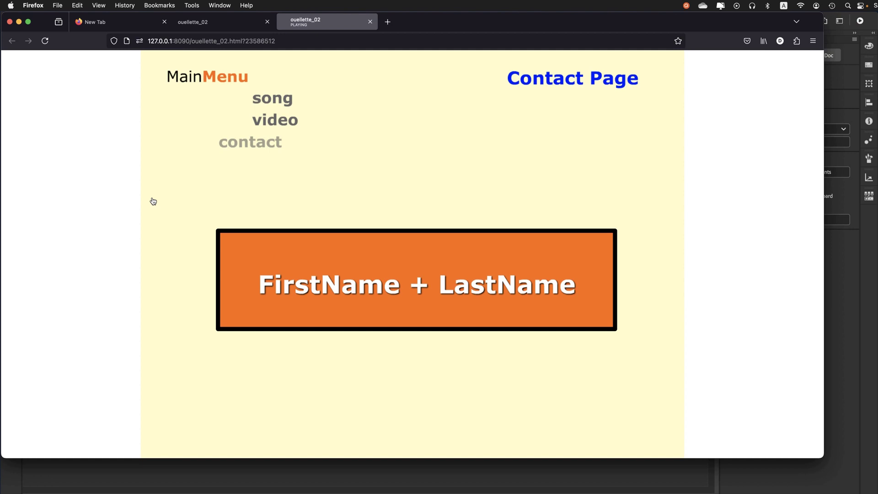